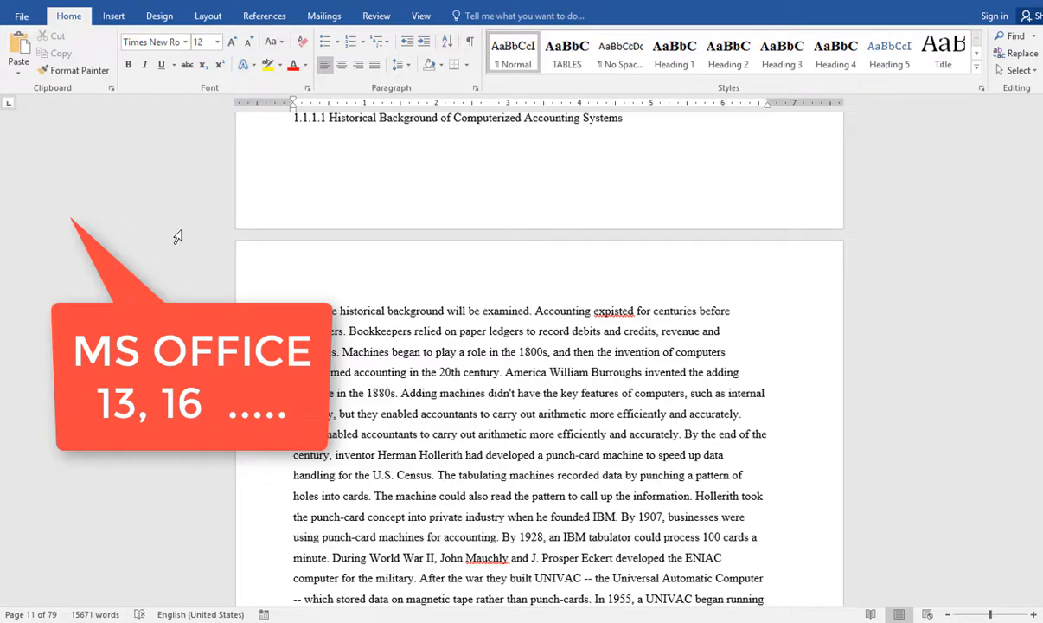
Step: Open the Navigation pane and review the chapter title, introduction and section headings of Chapter One
left_click(49, 614)
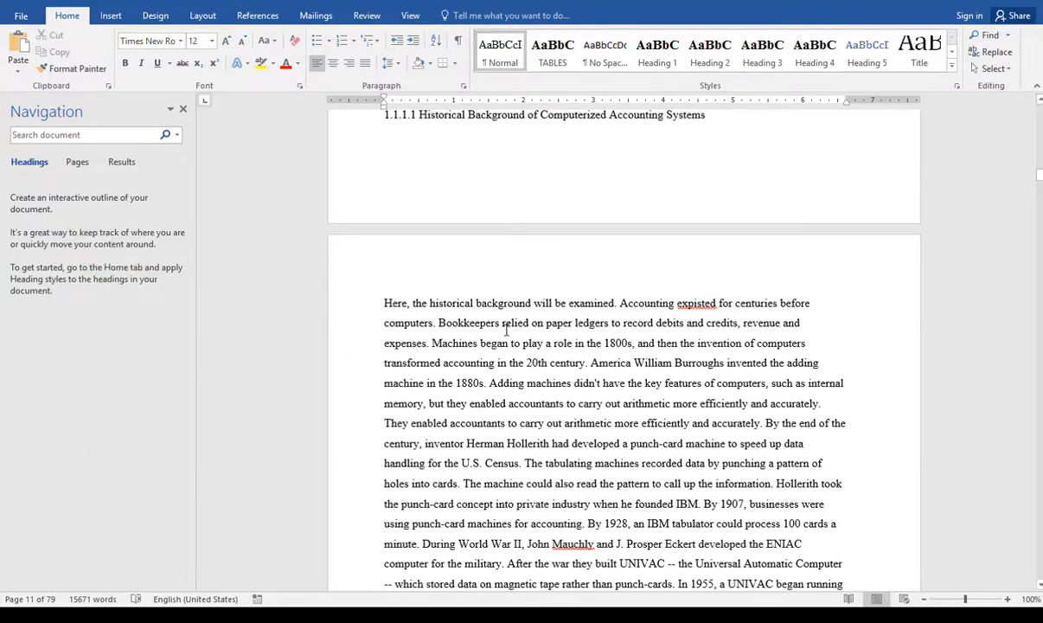
scroll(506, 329, "up", 12)
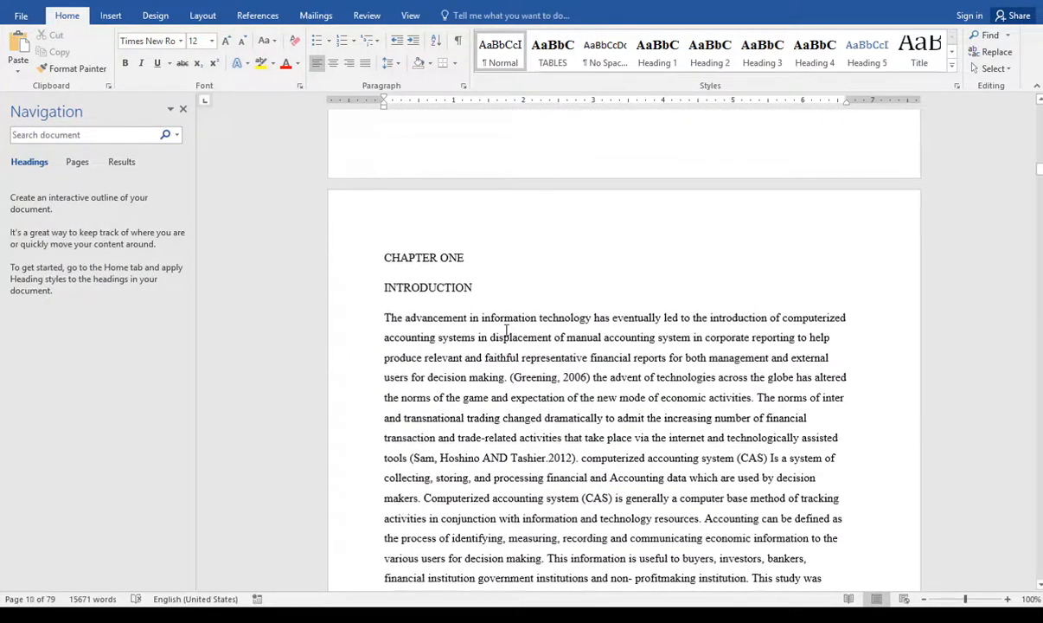
scroll(506, 329, "up", 2)
scroll(506, 328, "down", 5)
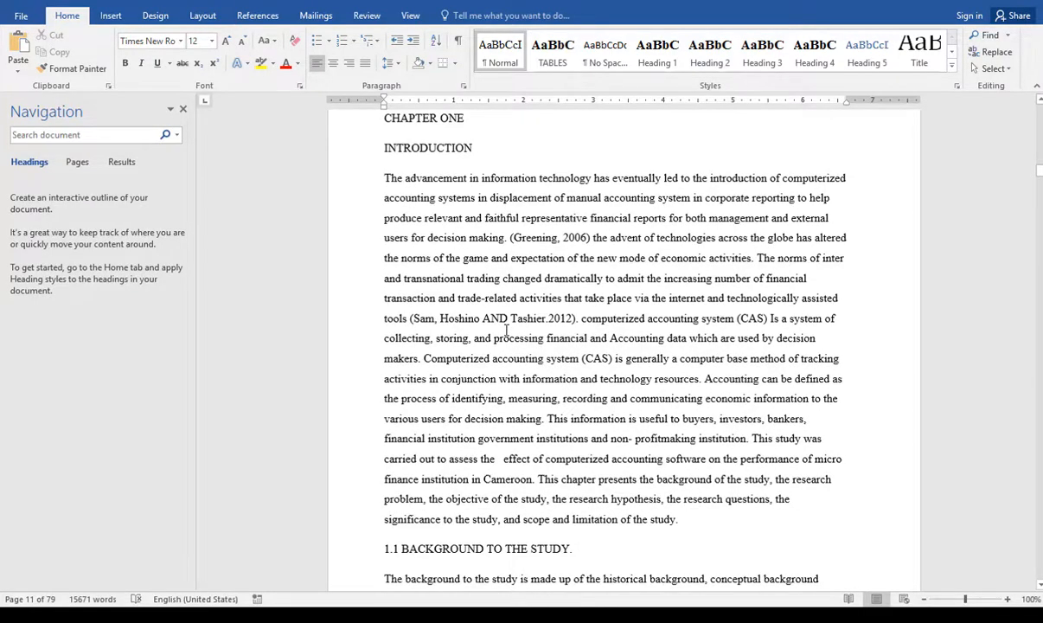
scroll(506, 329, "down", 3)
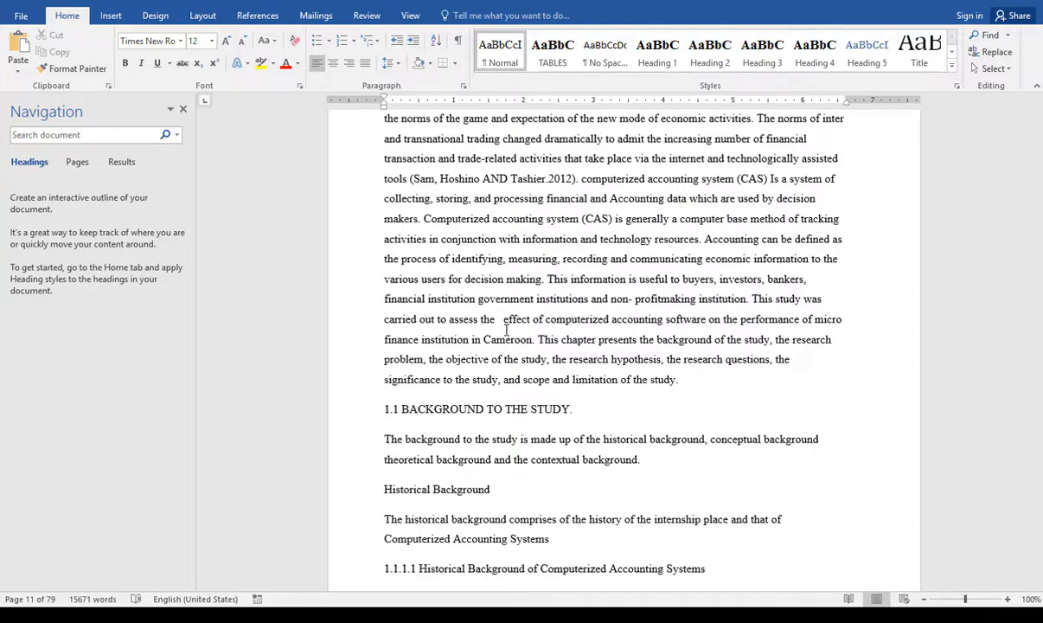
scroll(655, 240, "up", 5)
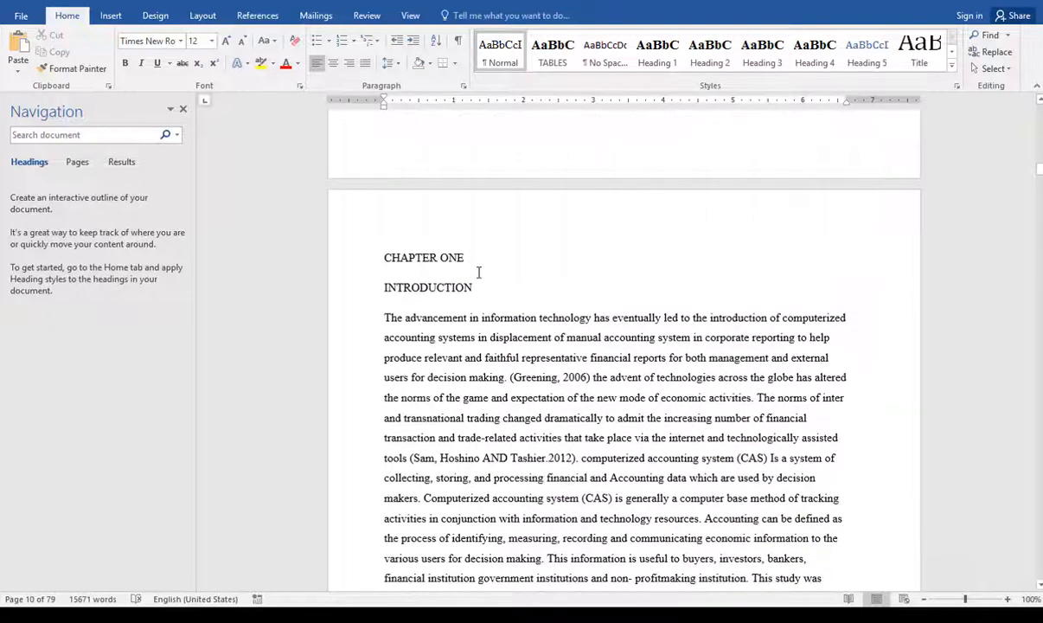
scroll(428, 290, "down", 2)
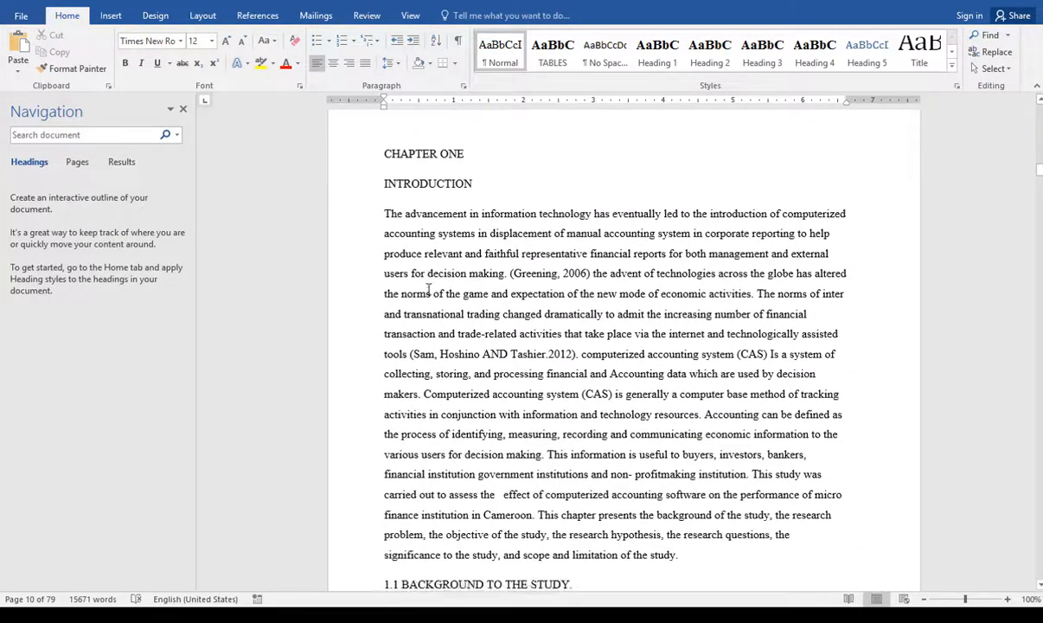
scroll(426, 287, "up", 1)
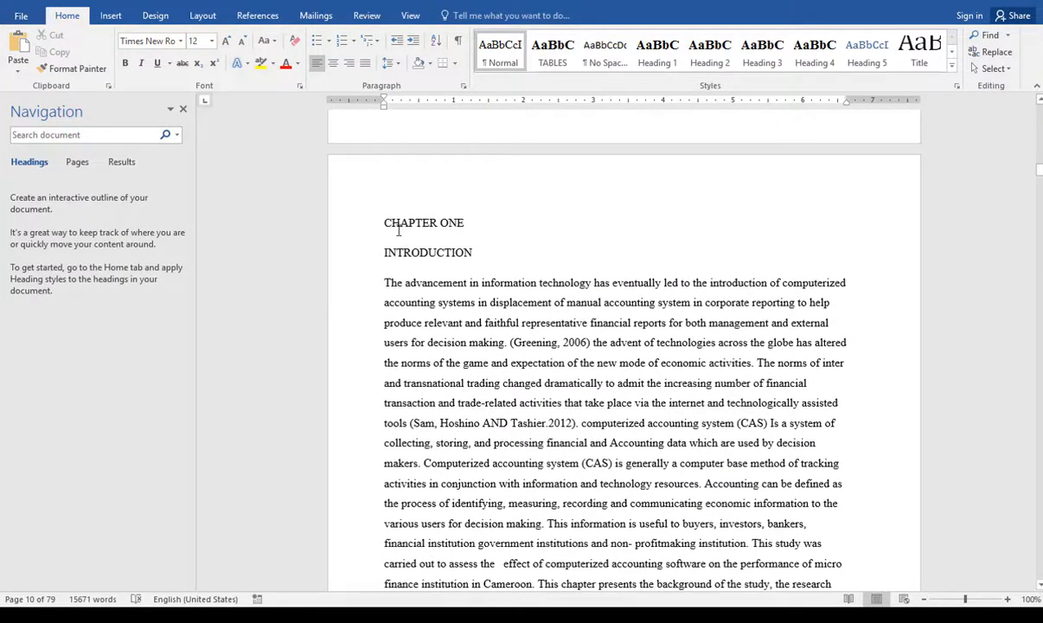
Step: Examine the unstyled headings from "CHAPTER ONE INTRODUCTION" through section 1.1.1.1 and the text that follows
left_click_drag(383, 222, 466, 252)
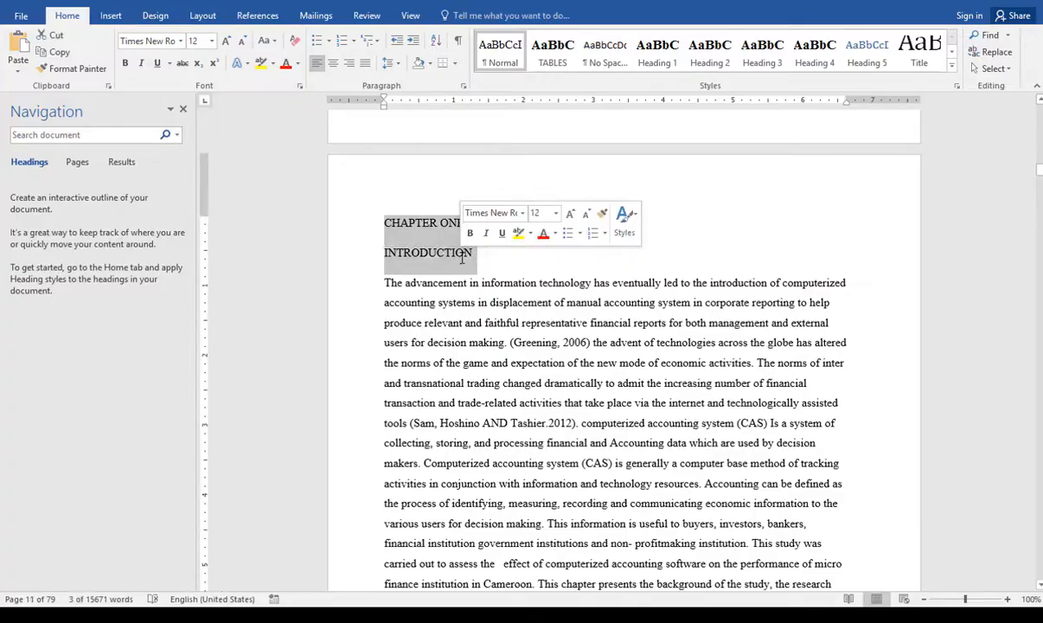
scroll(462, 257, "down", 20)
scroll(462, 257, "down", 13)
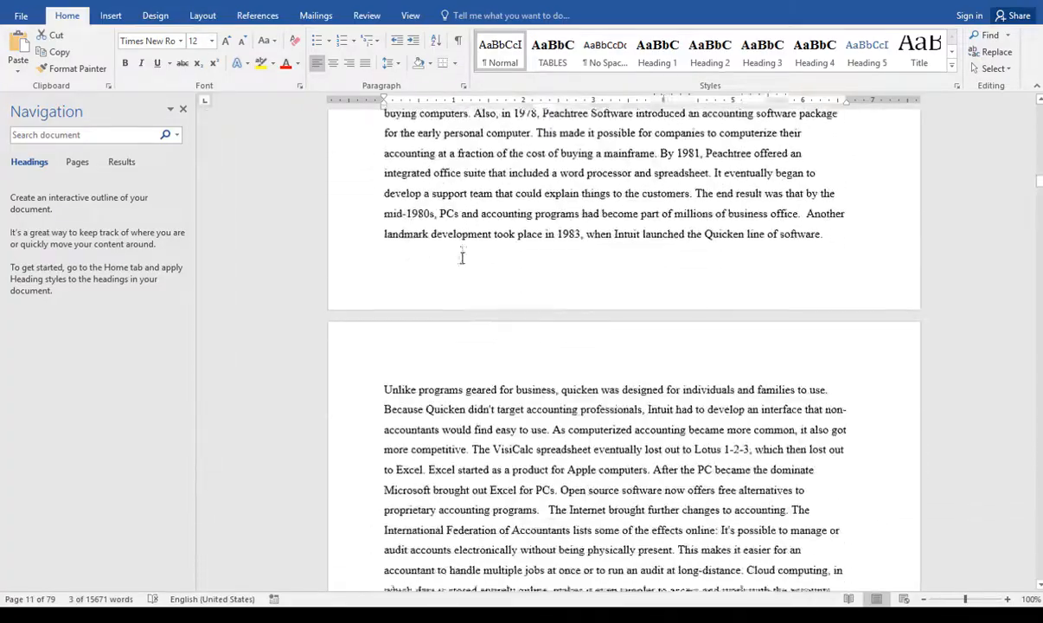
scroll(462, 257, "up", 12)
scroll(462, 257, "up", 20)
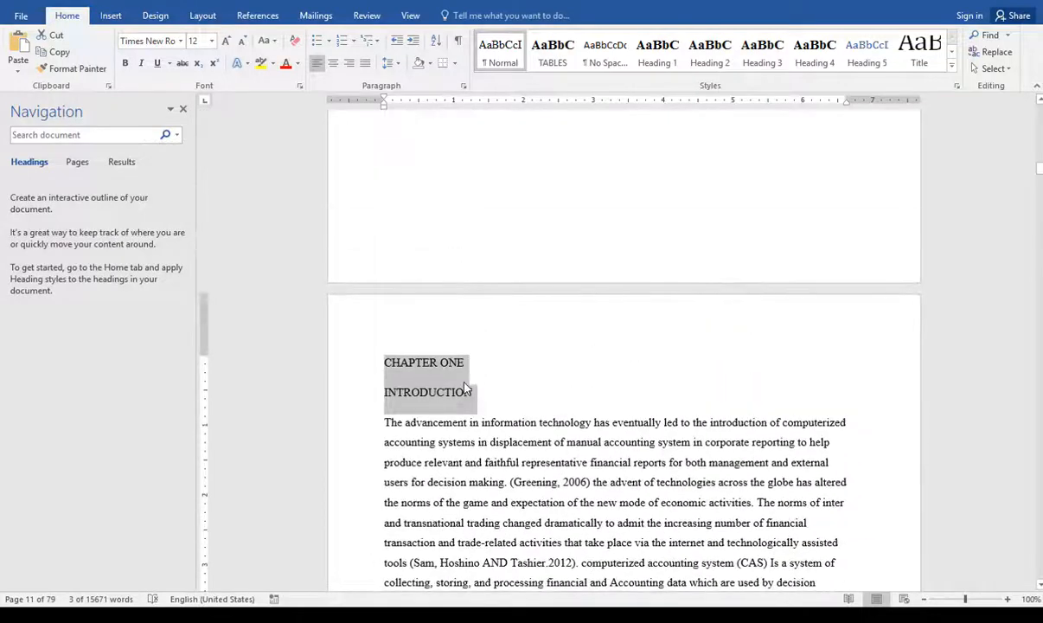
scroll(472, 397, "down", 12)
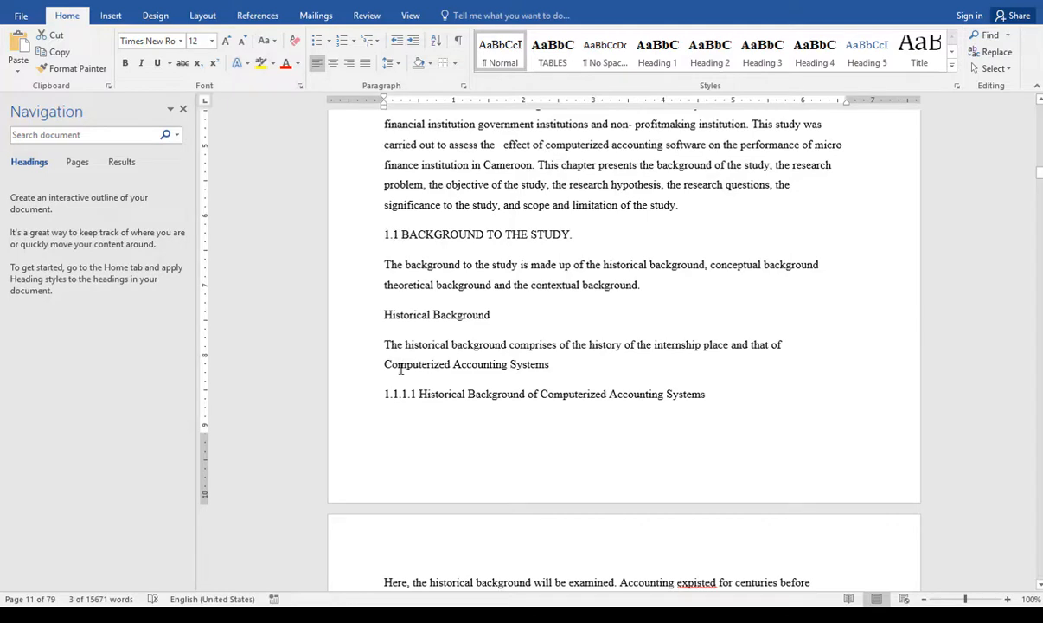
scroll(483, 364, "down", 5)
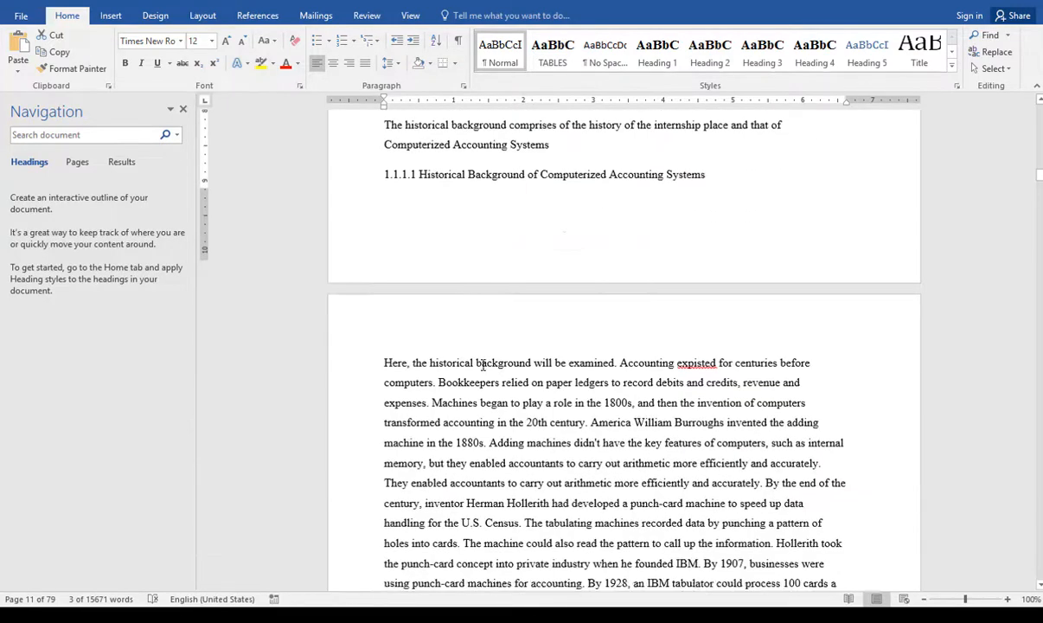
scroll(483, 364, "up", 8)
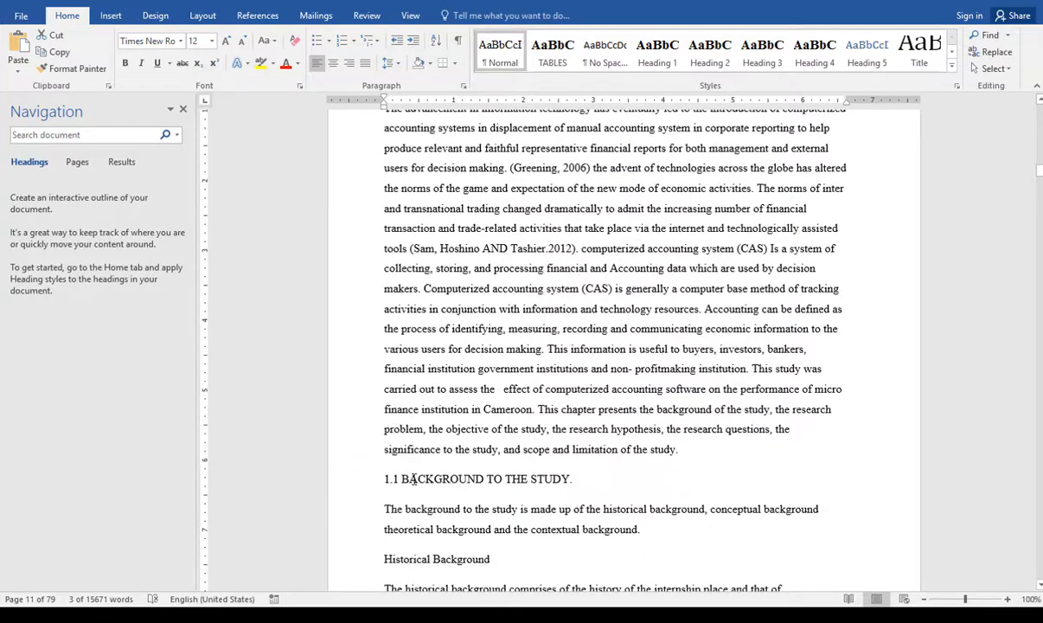
Step: Add the number 1.1.1 in front of the "Historical Background" heading under section 1.1
scroll(412, 478, "down", 4)
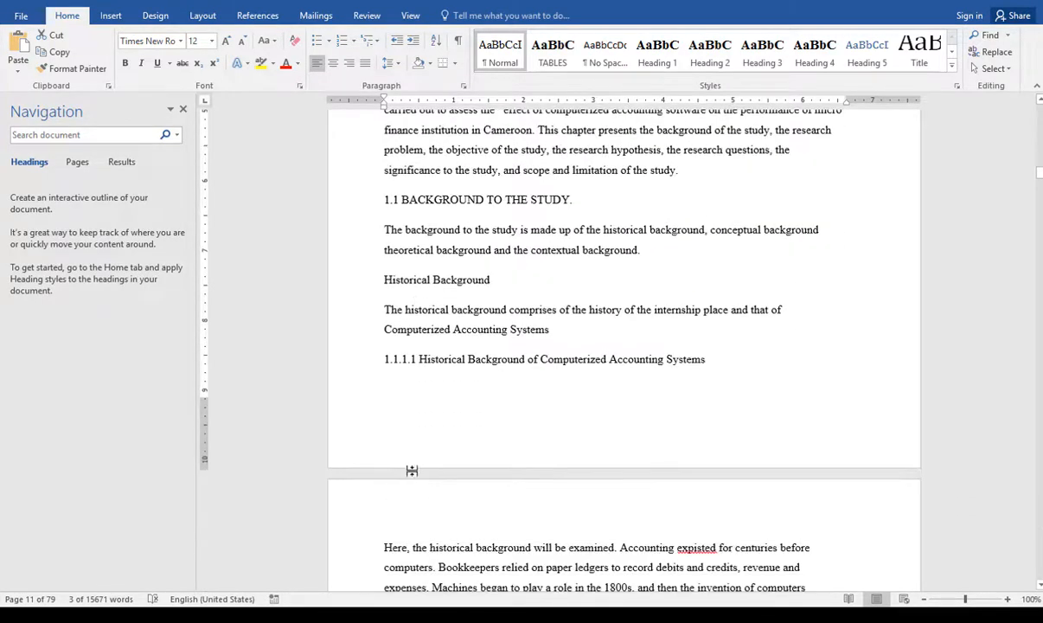
left_click(384, 277)
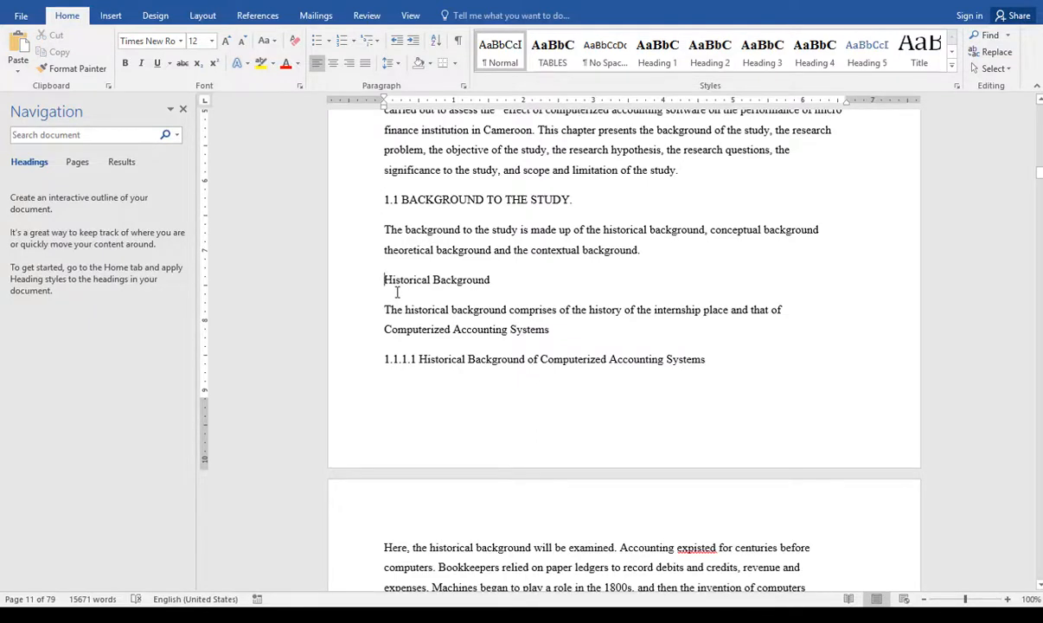
type("1.1.1")
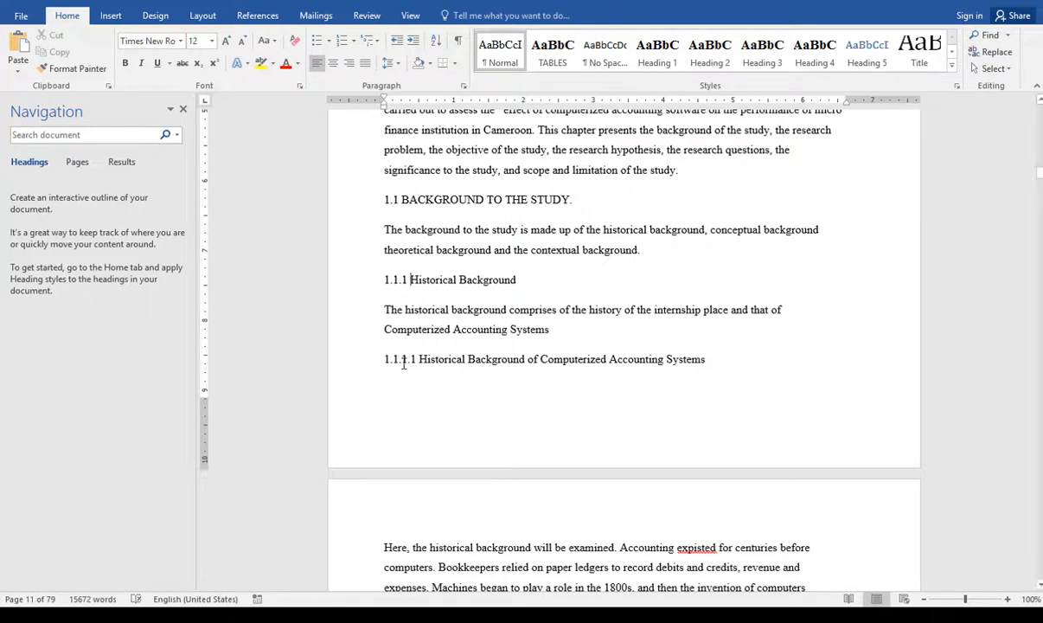
Step: Check whether the number 1.1.1.1 before "Historical Background of Computerized Accounting Systems" can be selected as ordinary text
left_click_drag(414, 365, 375, 366)
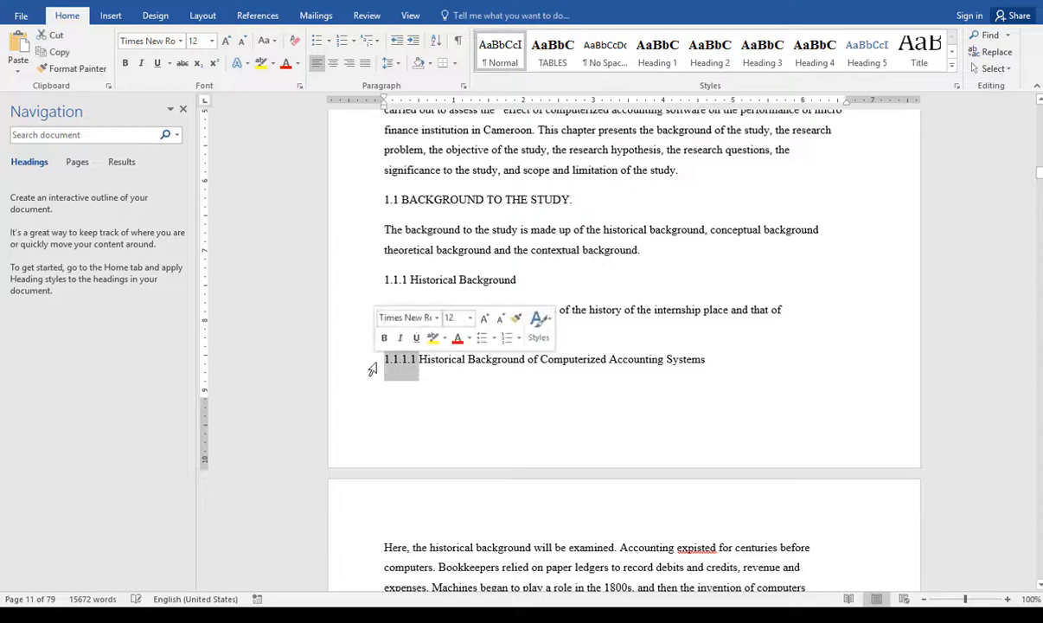
left_click(445, 379)
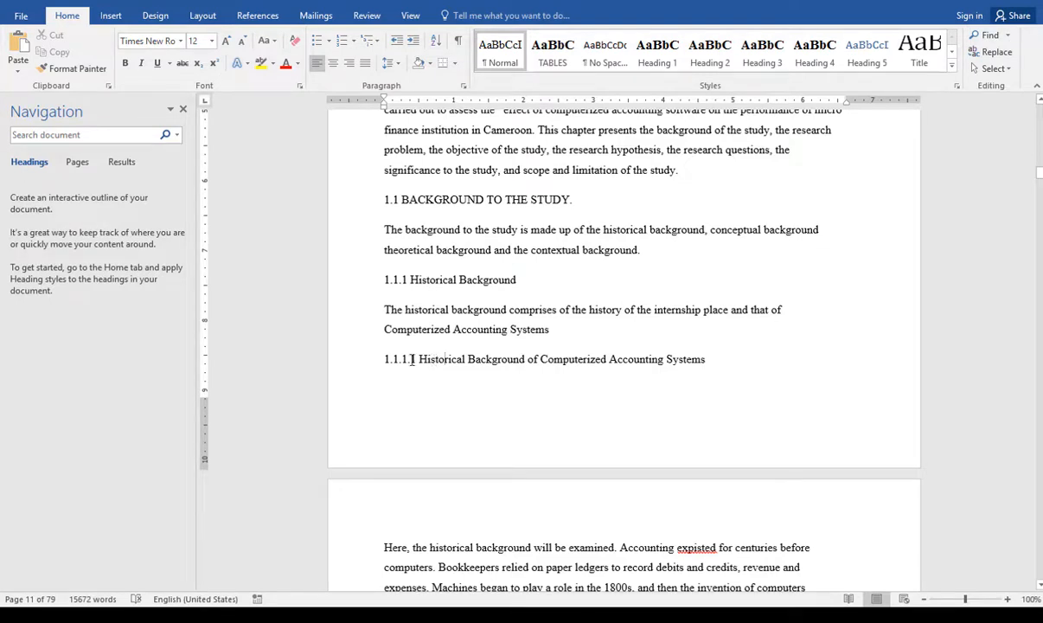
triple_click(402, 360)
left_click(402, 360)
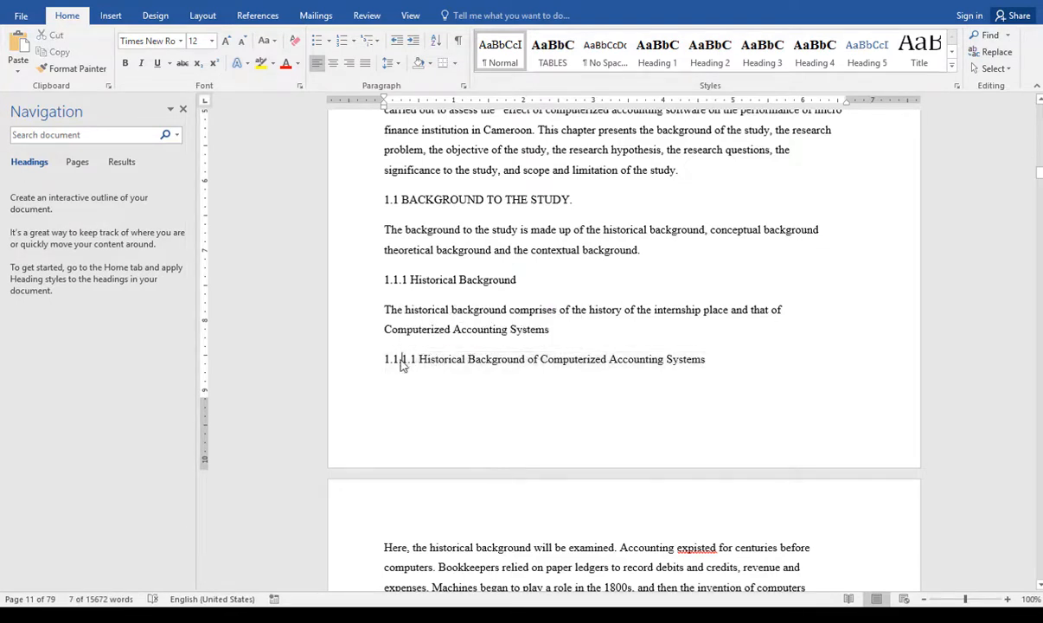
left_click_drag(405, 361, 370, 362)
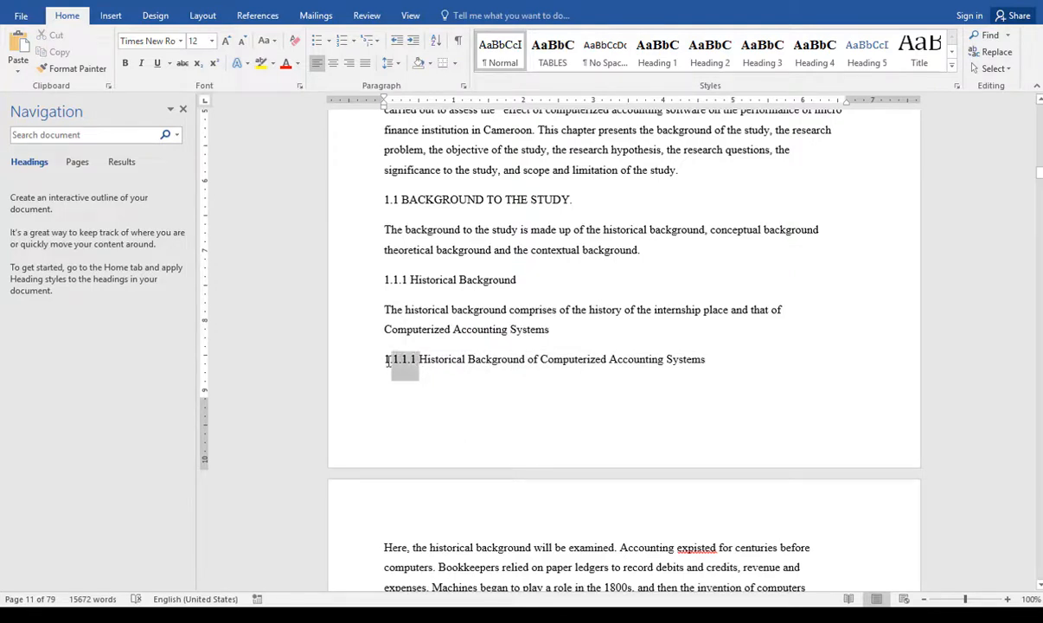
left_click(461, 360)
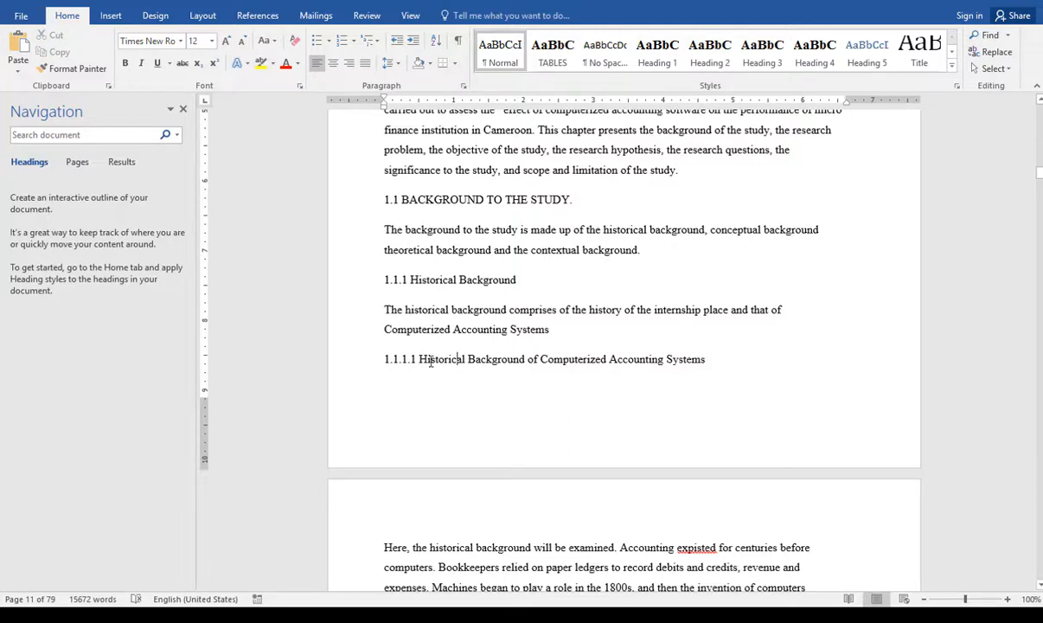
Step: Try moving "Computerized Accounting Systems" to its own paragraph with a manually typed number starting 1.1.1
left_click(385, 329)
key("BackSpace")
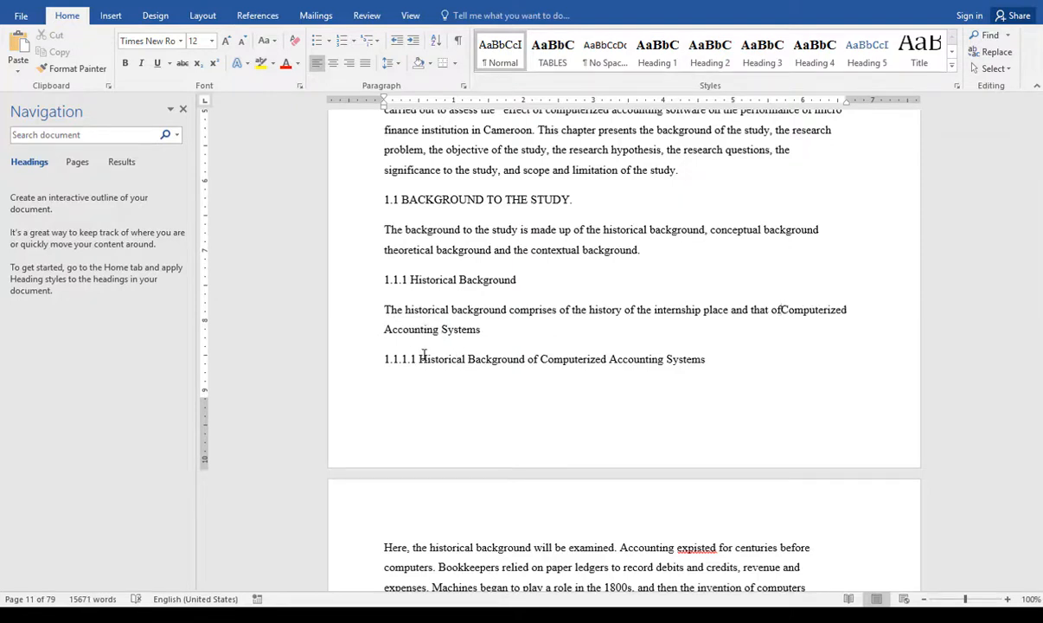
key("Return")
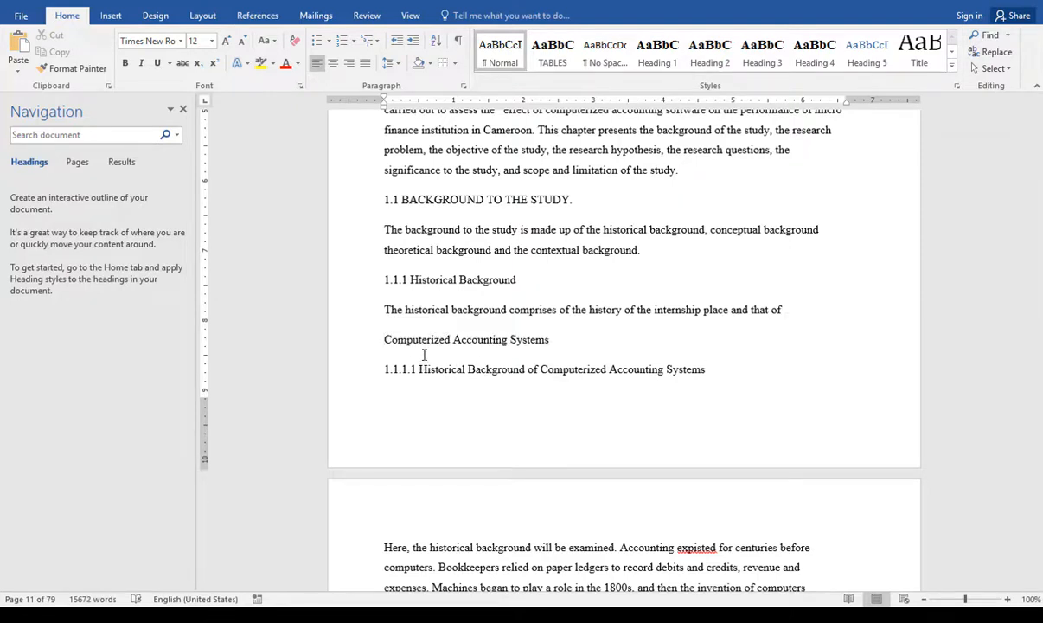
type("1.1.")
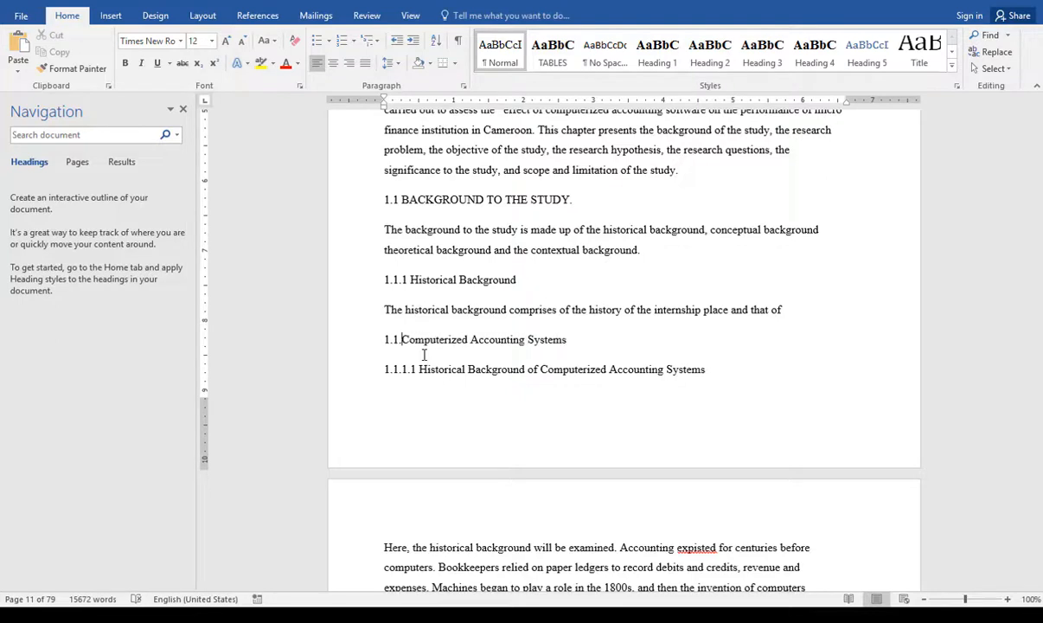
type("1.")
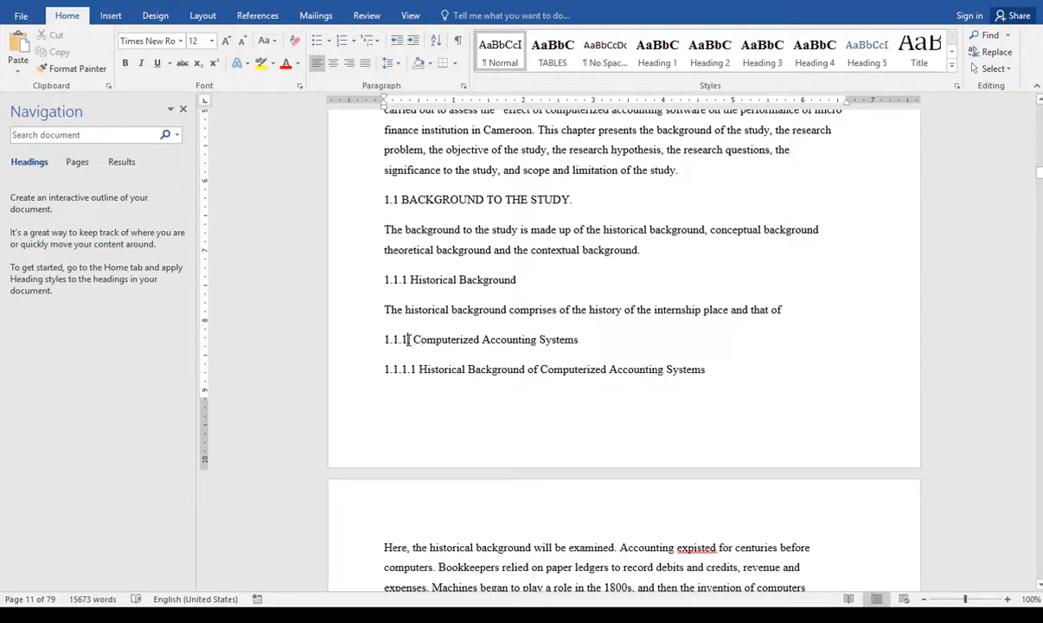
Step: Remove the typed number and rejoin "Computerized Accounting Systems" with the sentence before it
key("BackSpace")
key("BackSpace")
key("BackSpace")
key("BackSpace")
key("BackSpace")
key("BackSpace")
key("BackSpace")
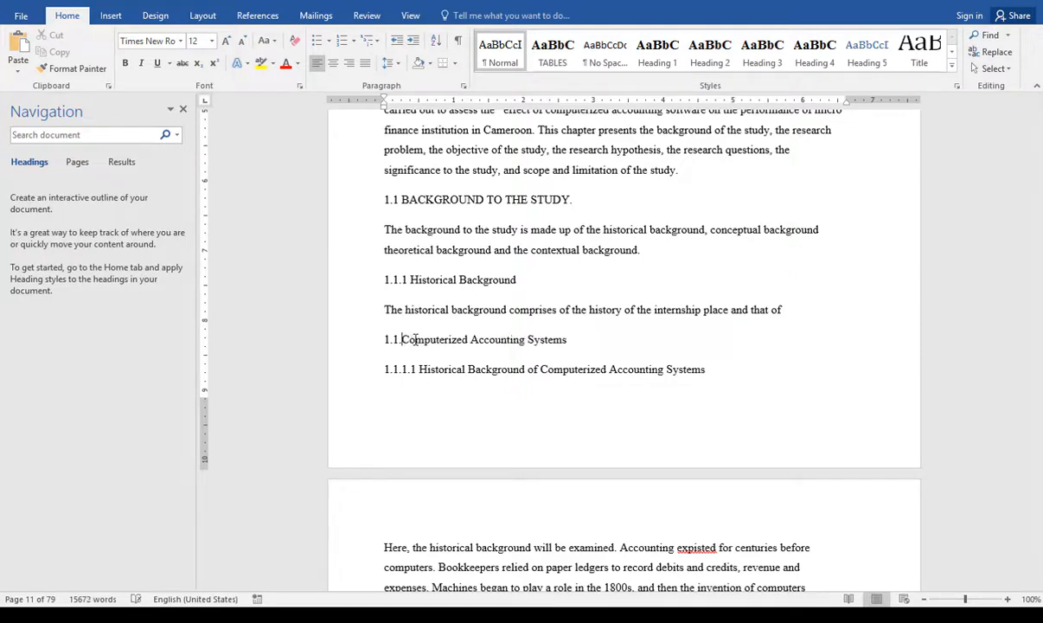
key("BackSpace")
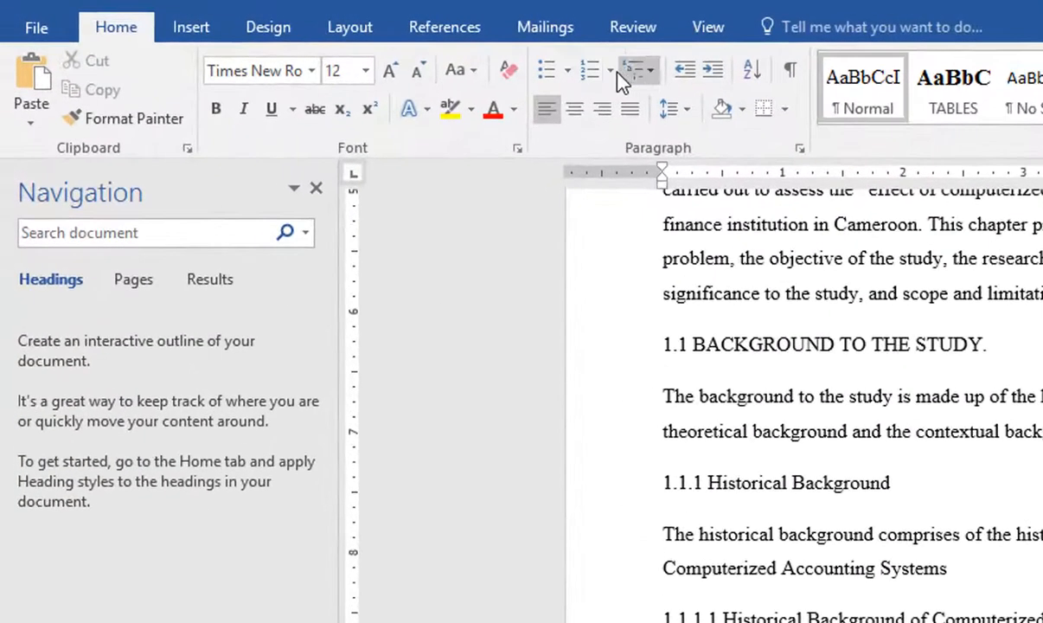
Step: Apply the 1. / 1.1. / 1.1.1. multilevel list to the paragraph beginning "The historical background comprises"
left_click(361, 43)
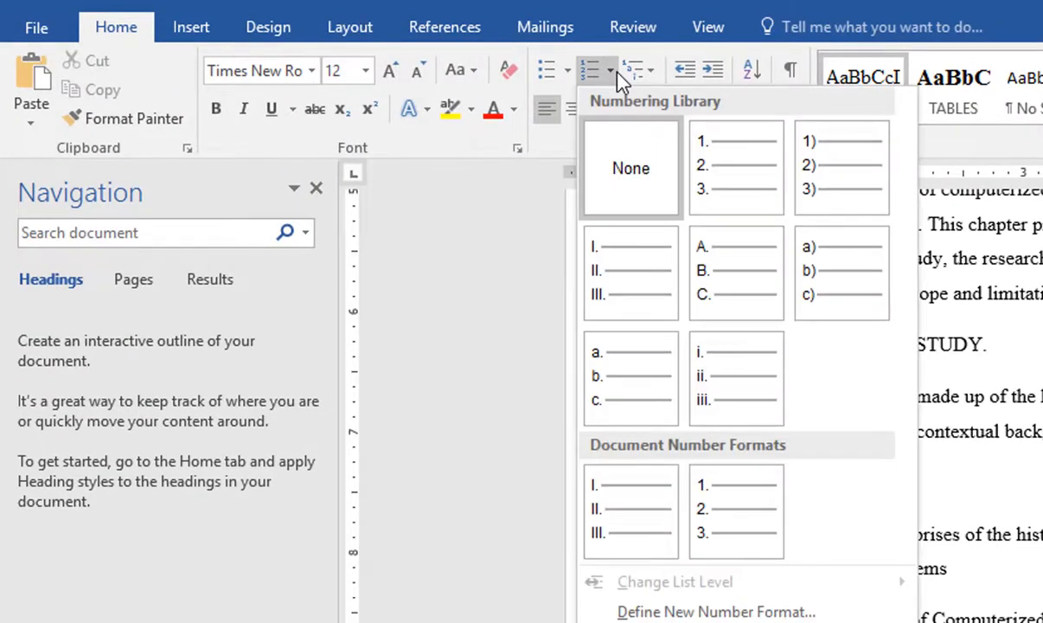
left_click(651, 72)
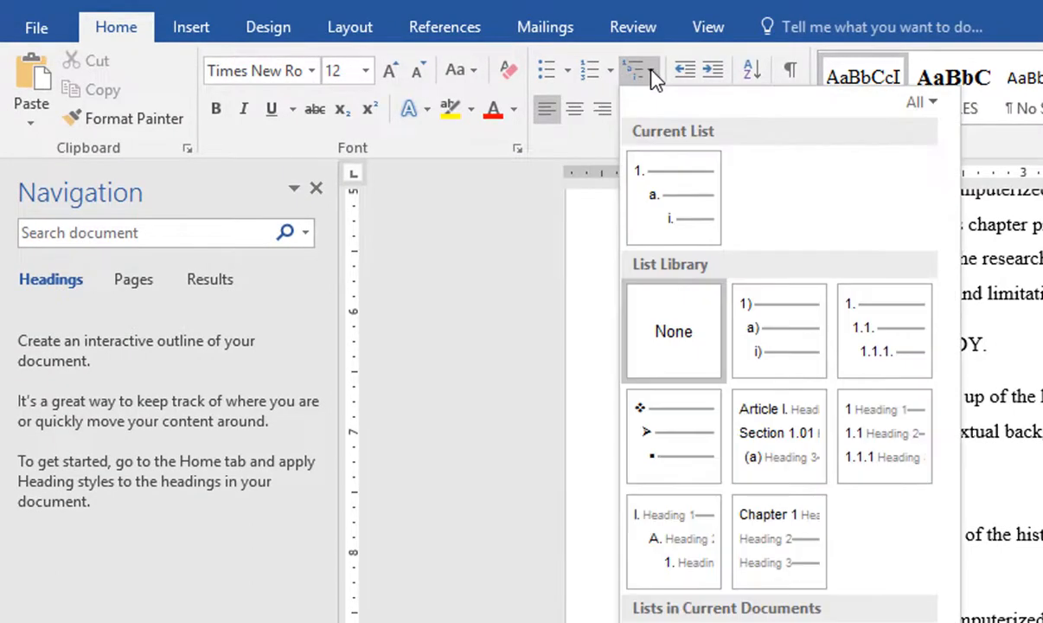
left_click(876, 355)
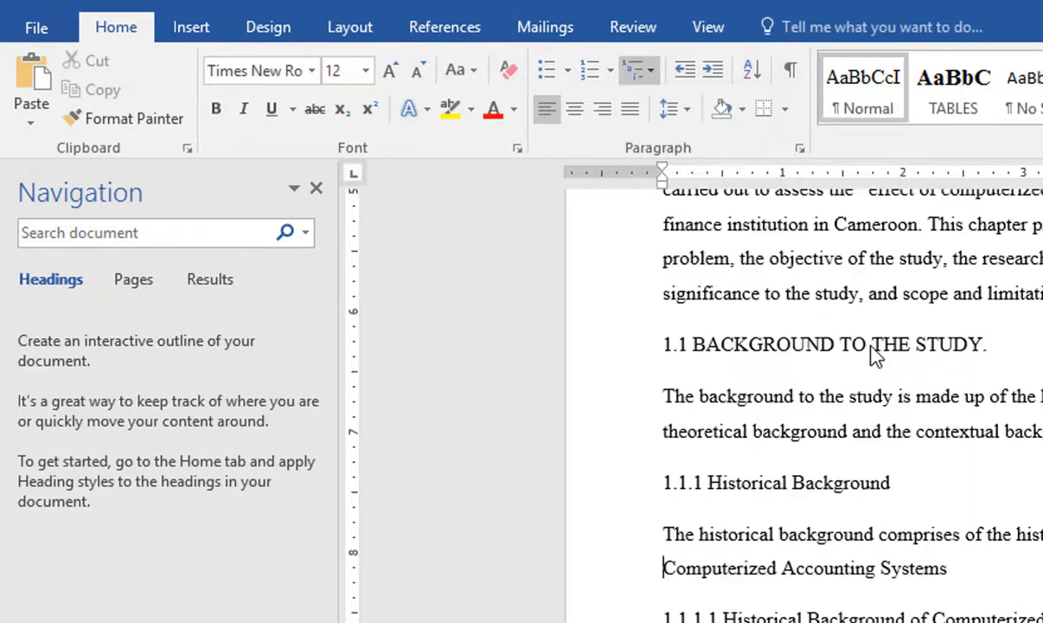
Step: Compare how the automatic list number and the typed 1.1.1 of the "Historical Background" heading respond to selection
left_click(682, 532)
double_click(665, 533)
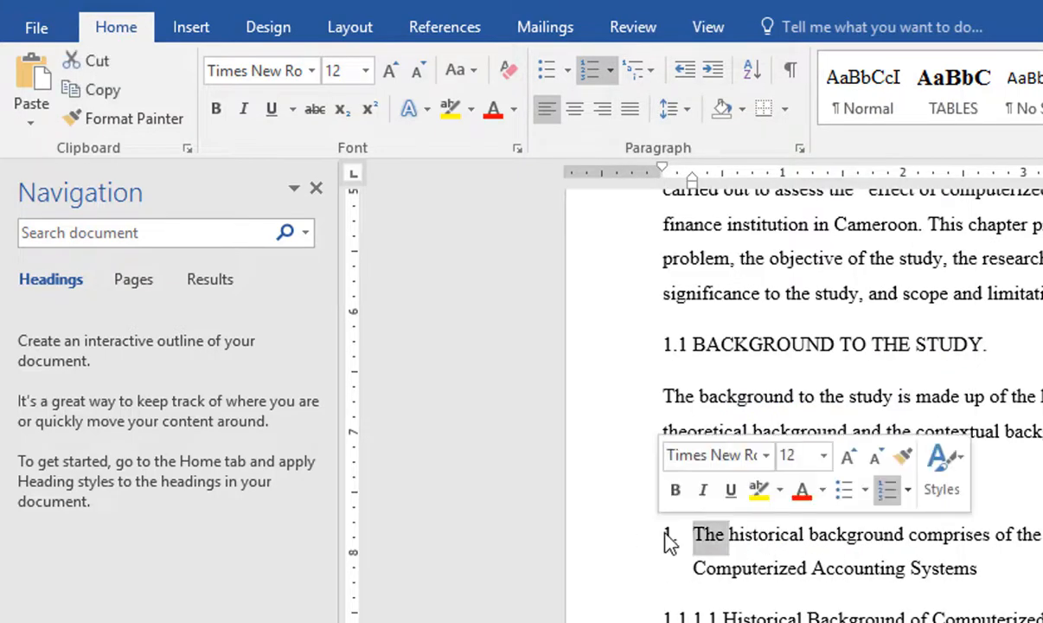
left_click(665, 533)
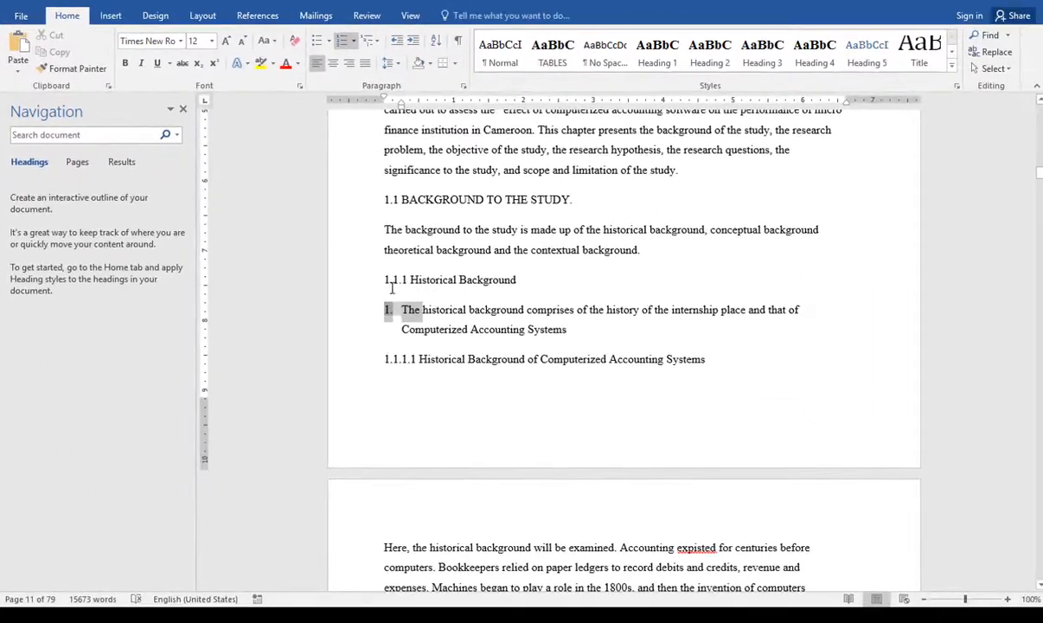
left_click(462, 334)
left_click(387, 280)
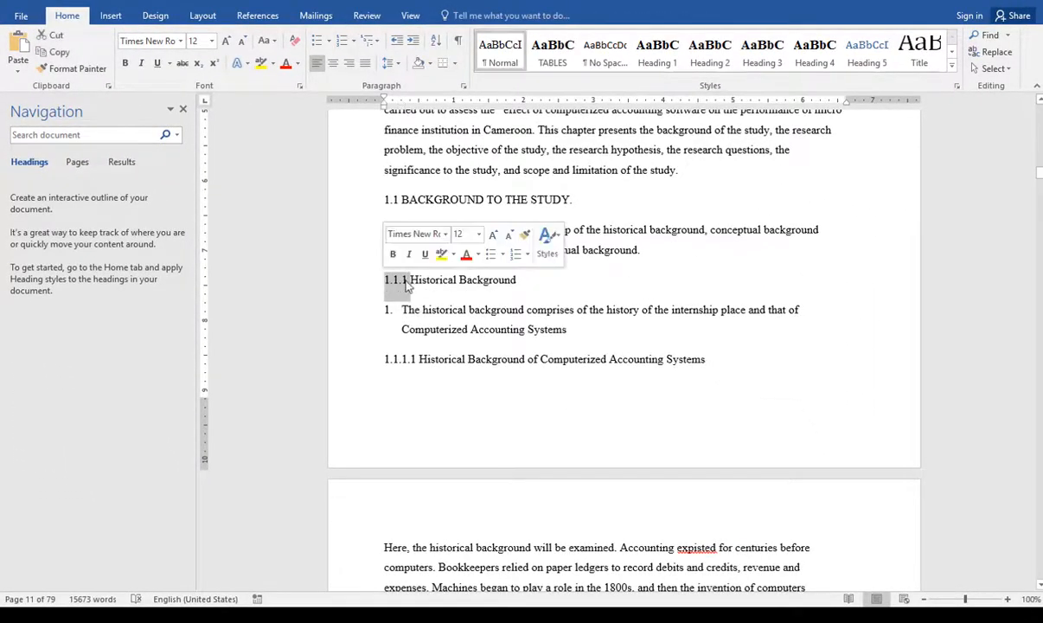
double_click(394, 282)
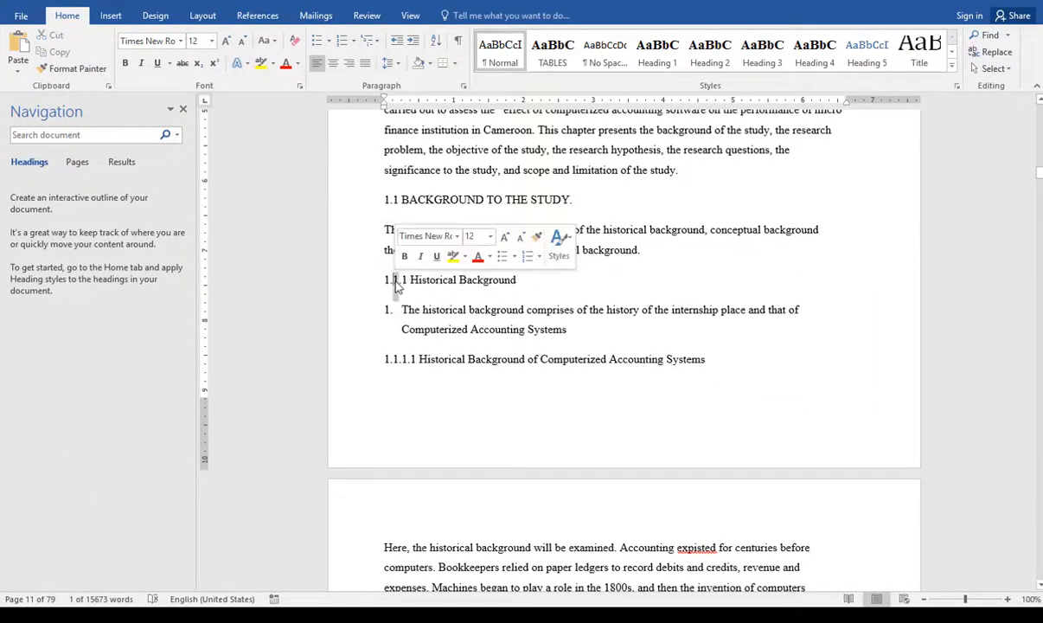
triple_click(395, 281)
left_click(394, 281)
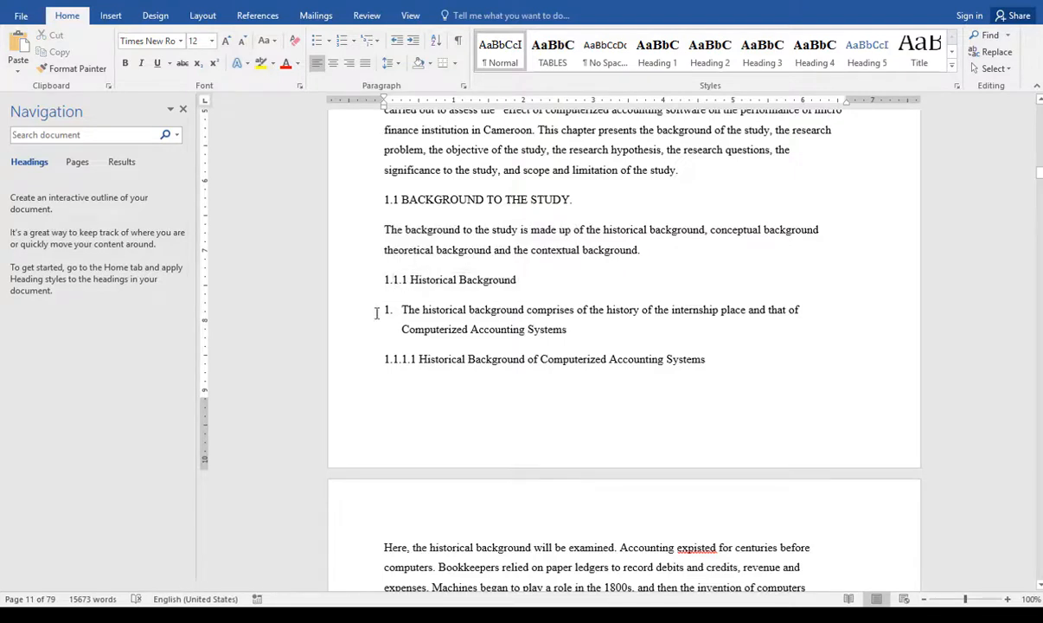
Step: Insert a manually typed "1." after the automatic number of the paragraph beginning "The historical background comprises"
left_click(389, 310)
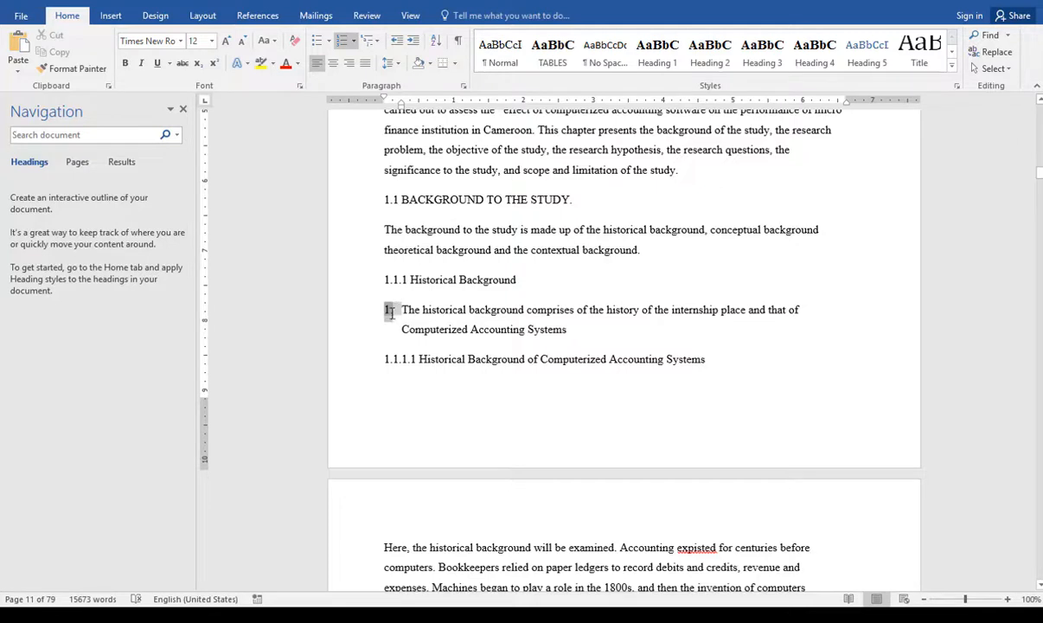
left_click(403, 310)
type("1")
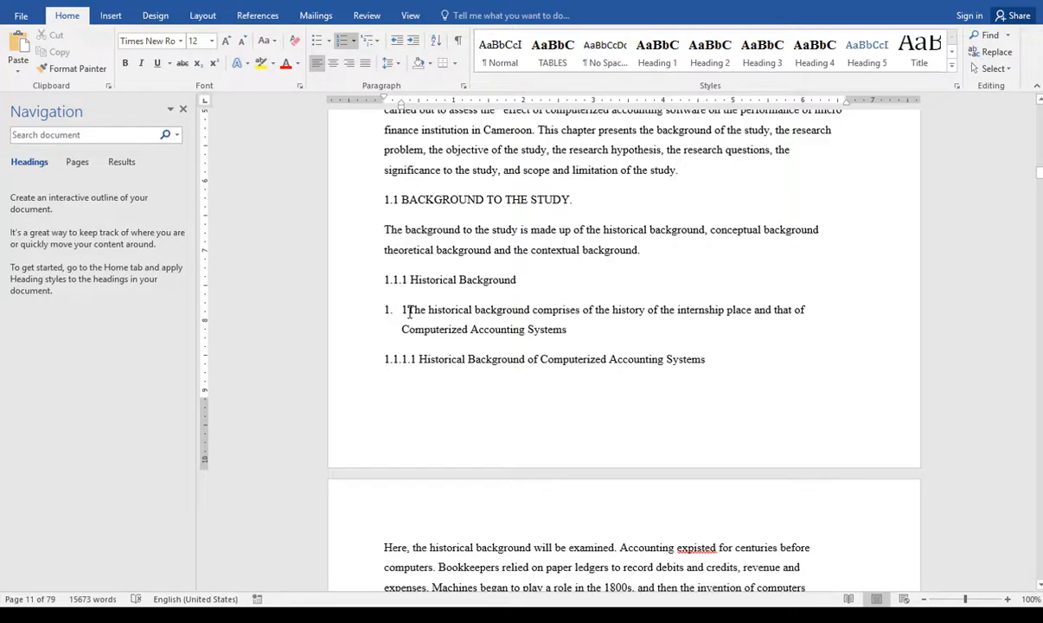
type(".")
key("BackSpace")
key("BackSpace")
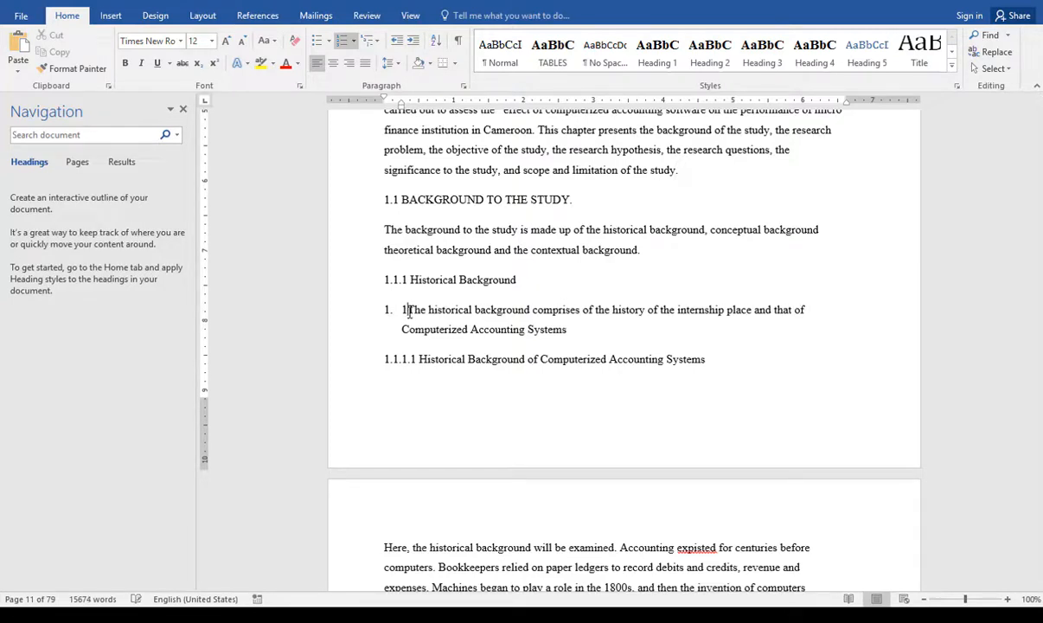
type(".")
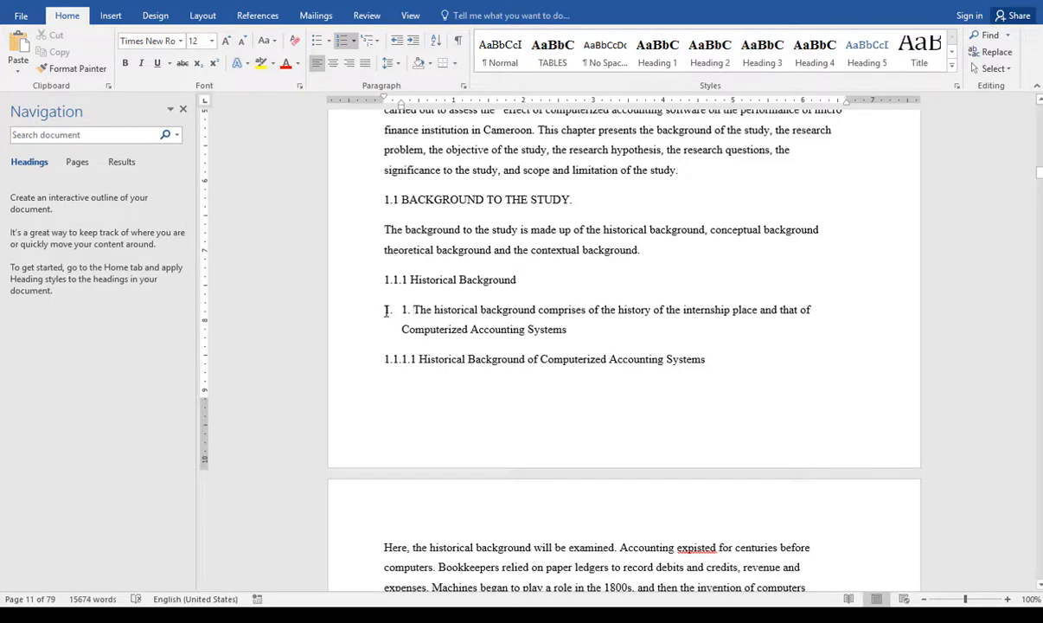
Step: Compare how the automatic list number and the typed numbers of the "Historical Background" and "BACKGROUND TO THE STUDY" headings respond to selection
left_click(388, 311)
left_click(388, 280)
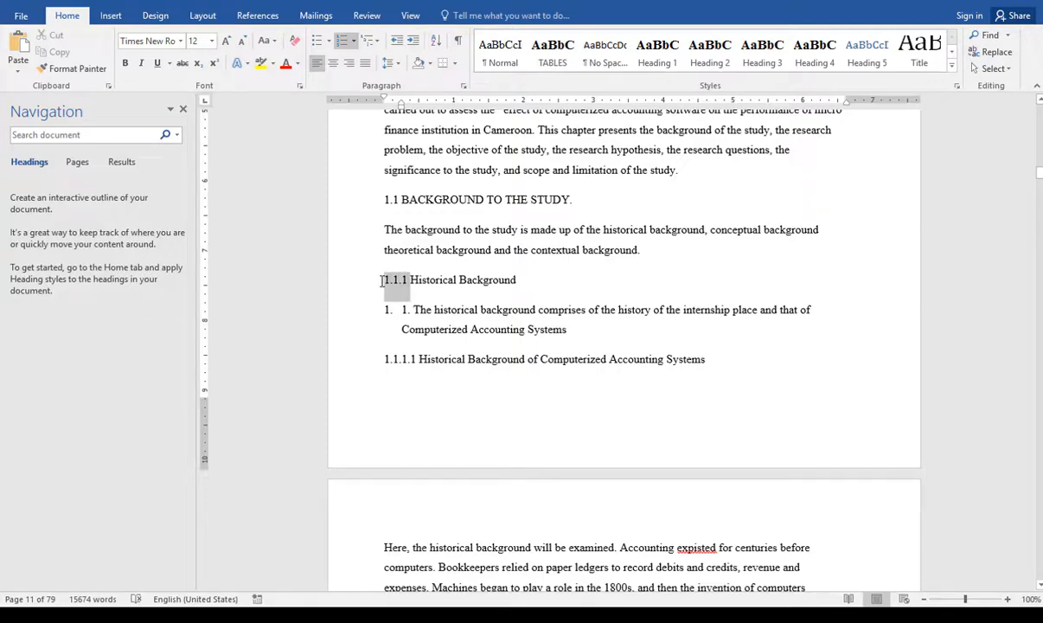
scroll(405, 294, "down", 1)
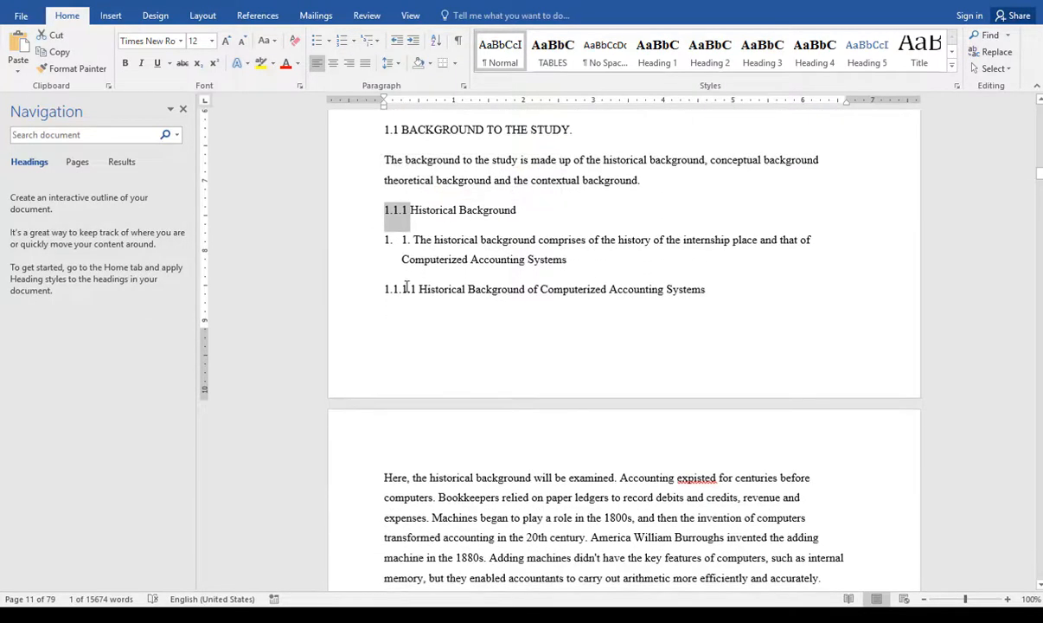
left_click(387, 239)
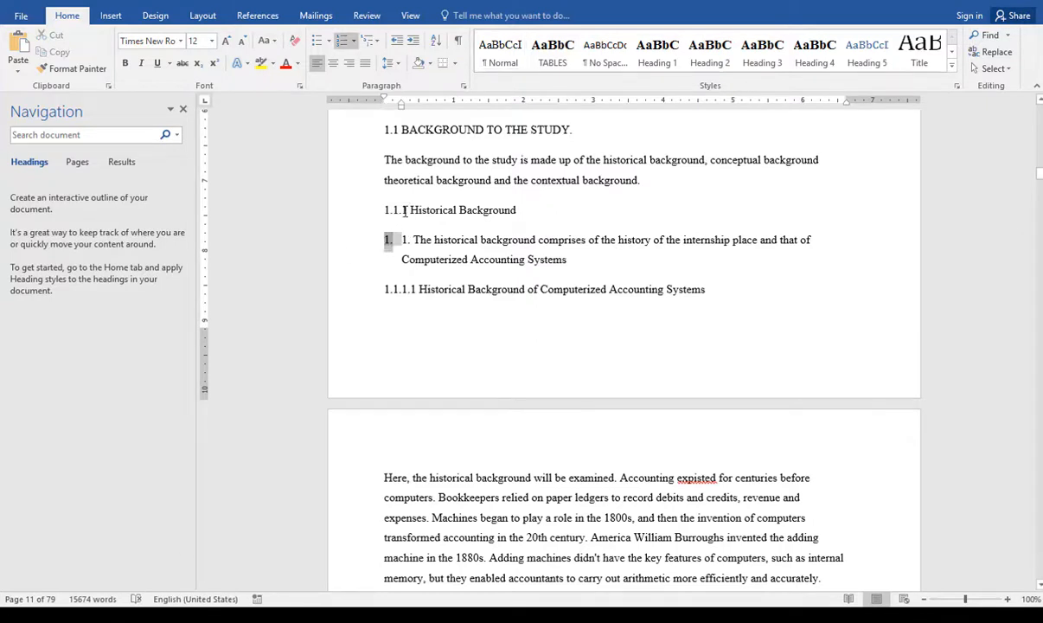
left_click_drag(411, 209, 357, 211)
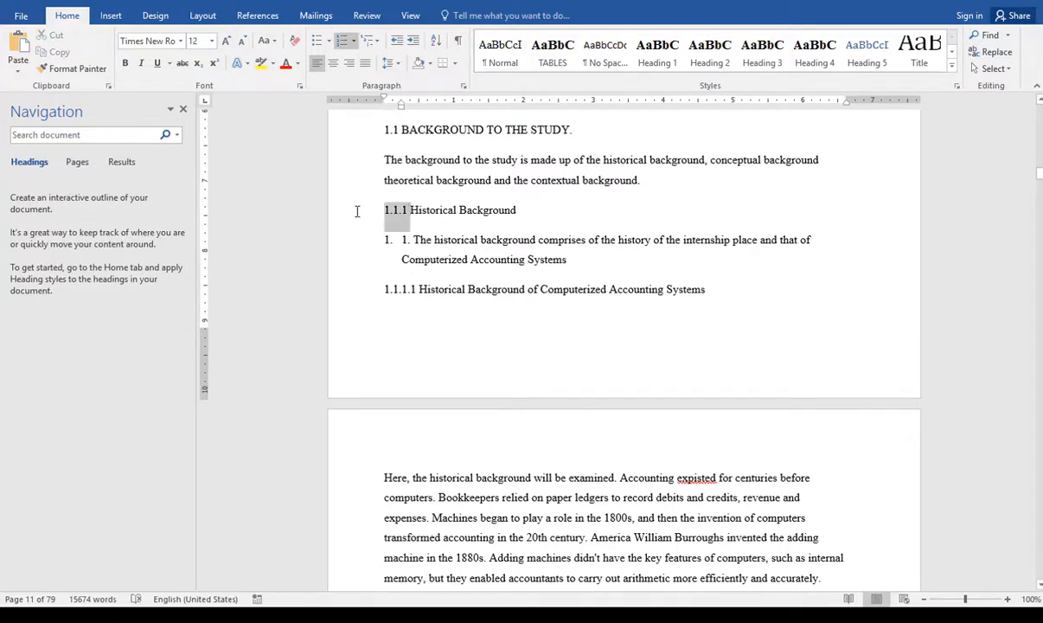
left_click(392, 130)
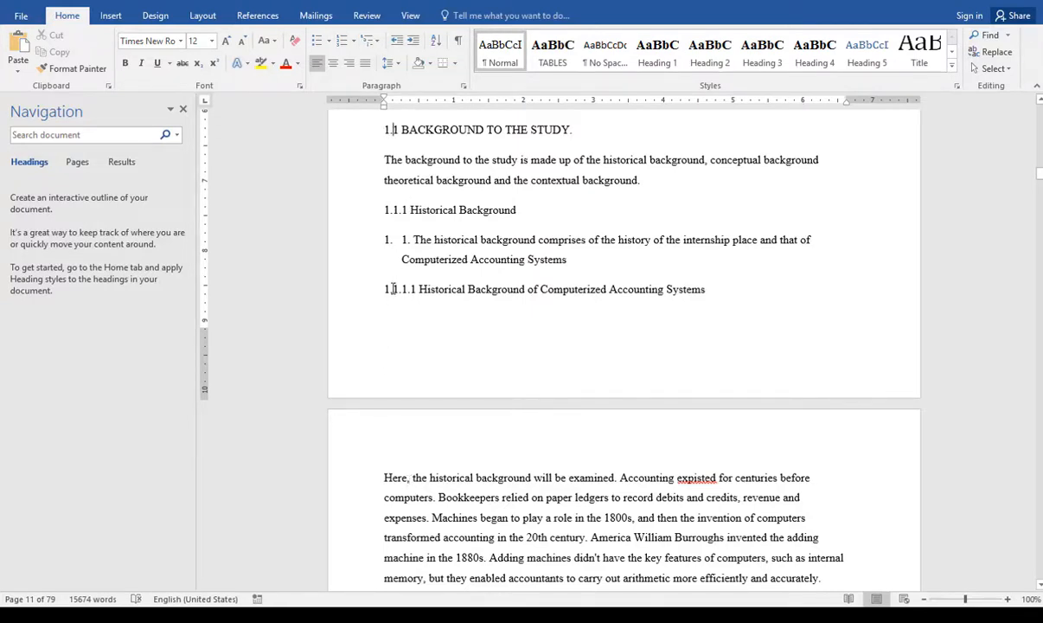
left_click(387, 240)
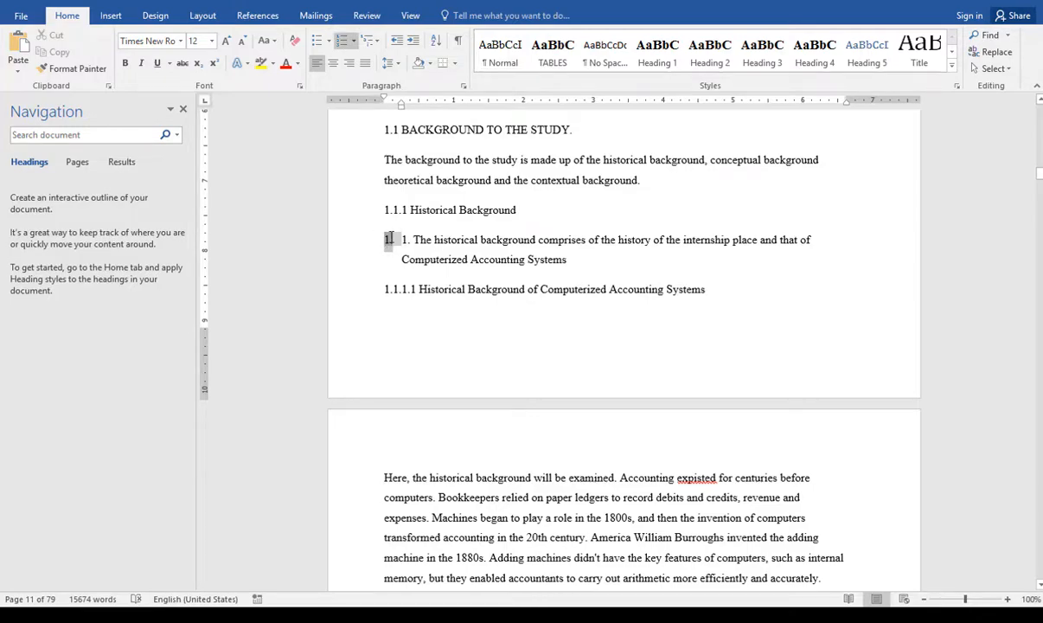
scroll(390, 239, "down", 10)
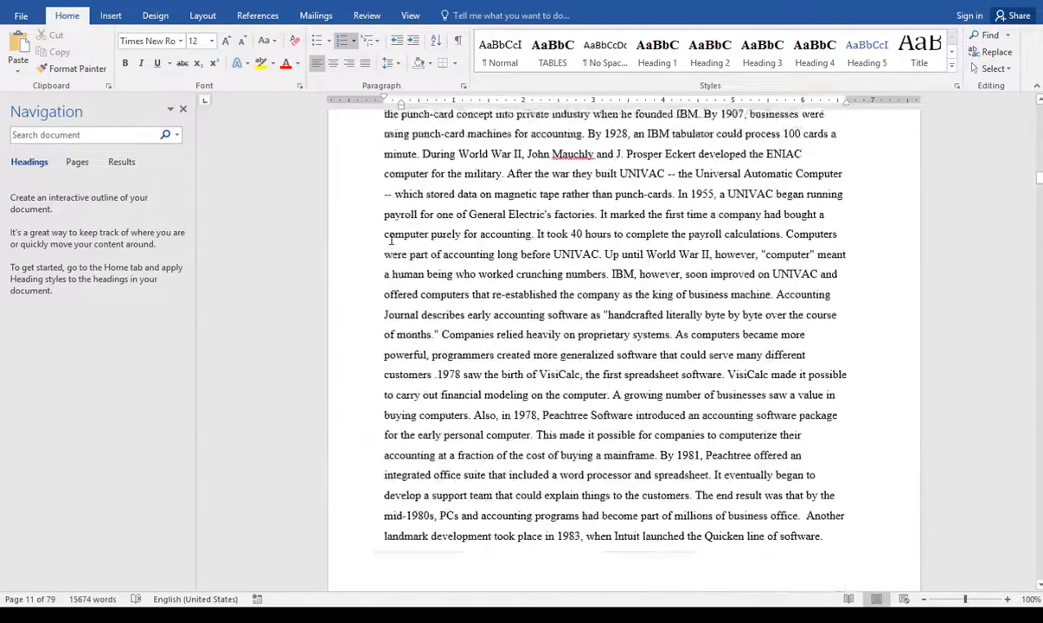
scroll(391, 238, "up", 5)
scroll(391, 239, "up", 8)
scroll(413, 298, "down", 3)
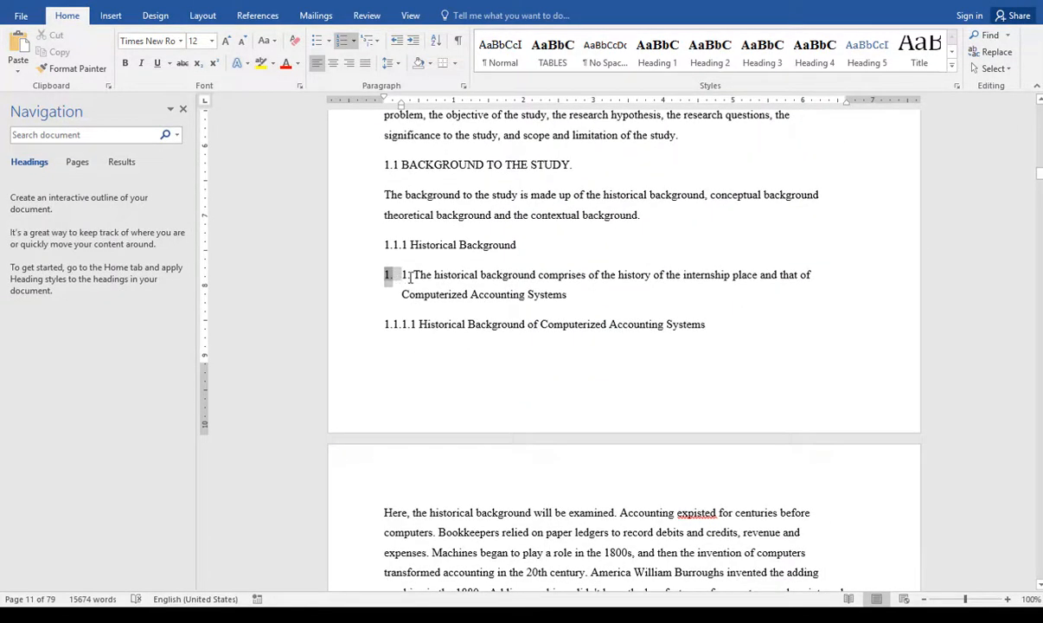
Step: Remove both the automatic list number and the typed "1." from the paragraph beginning "The historical background comprises"
left_click(410, 277)
key("BackSpace")
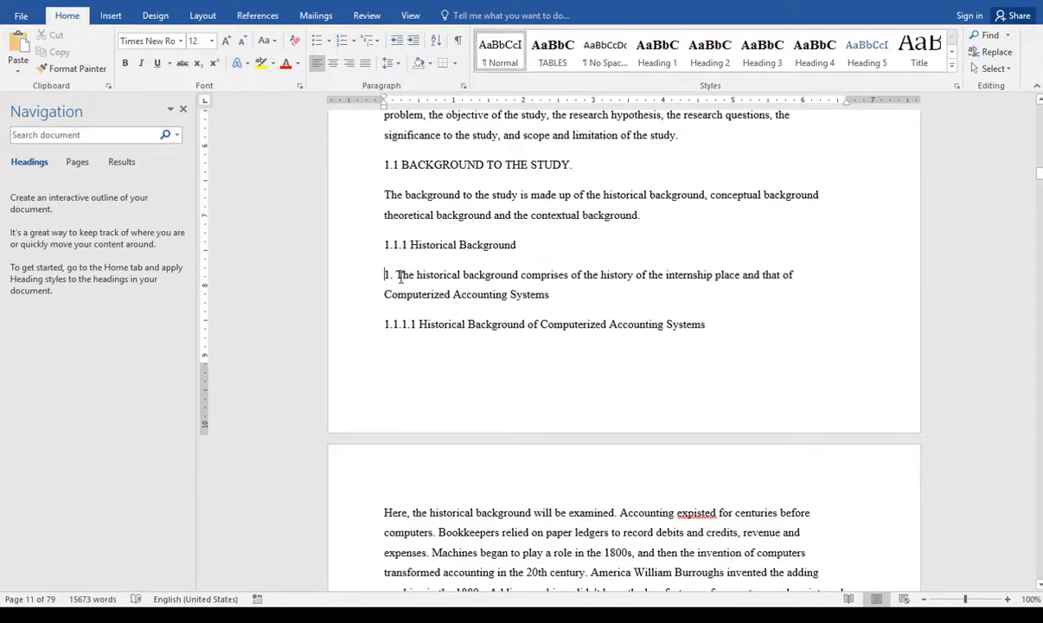
key("BackSpace")
key("BackSpace")
key("BackSpace")
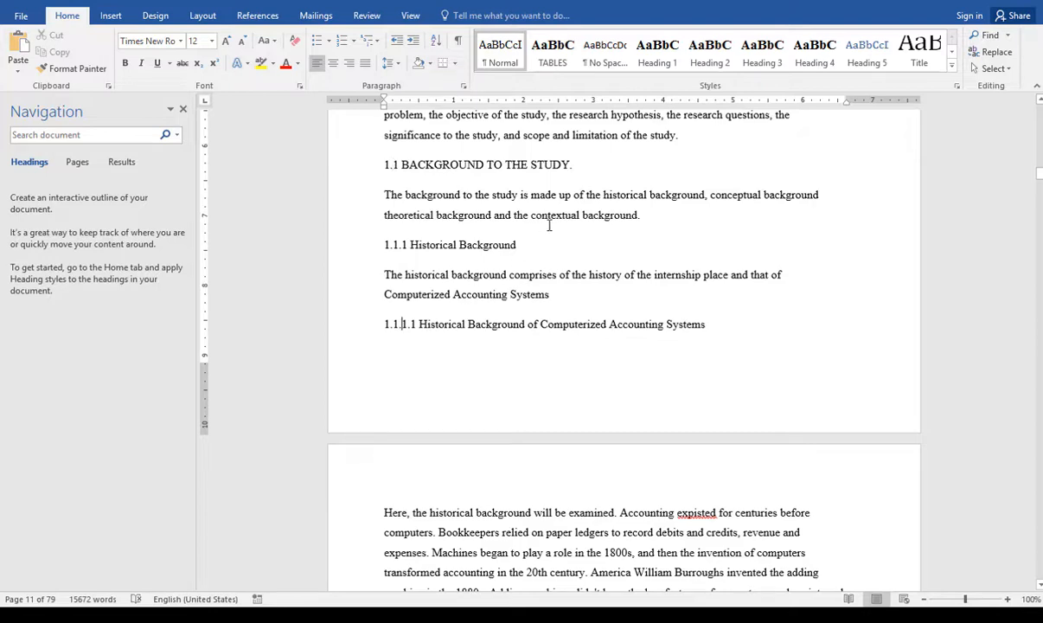
Step: View the document's page thumbnails in the navigation pane and return to its headings outline
scroll(666, 260, "down", 2)
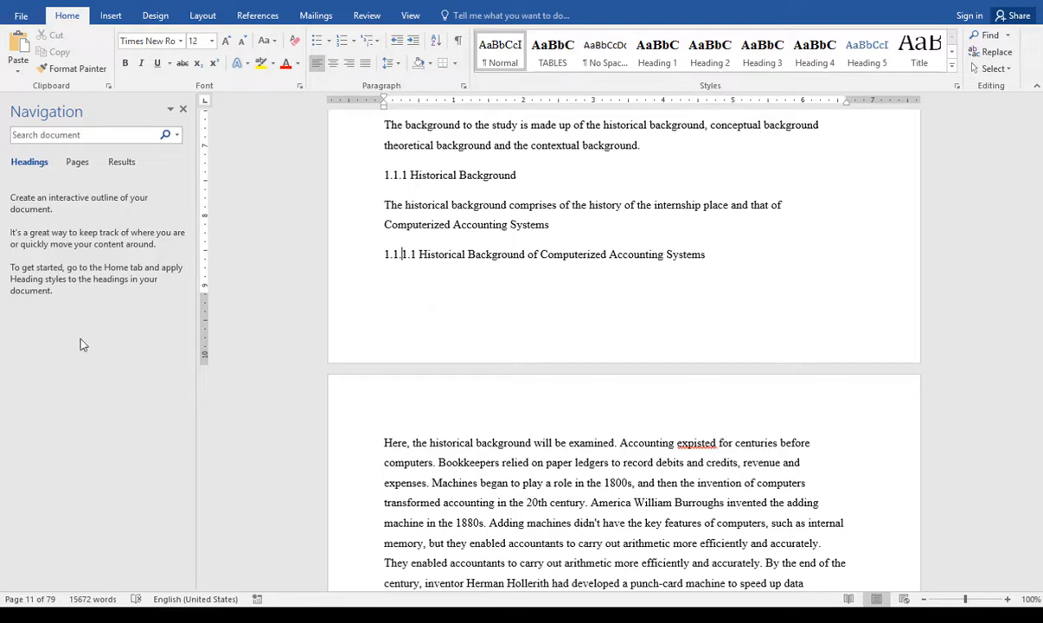
left_click(77, 163)
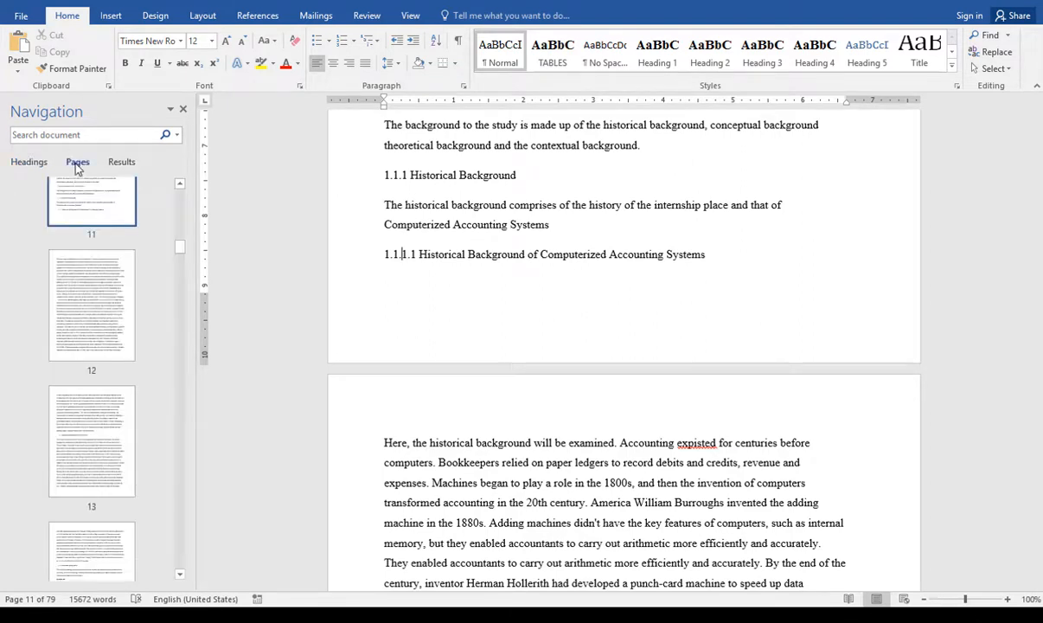
left_click(29, 162)
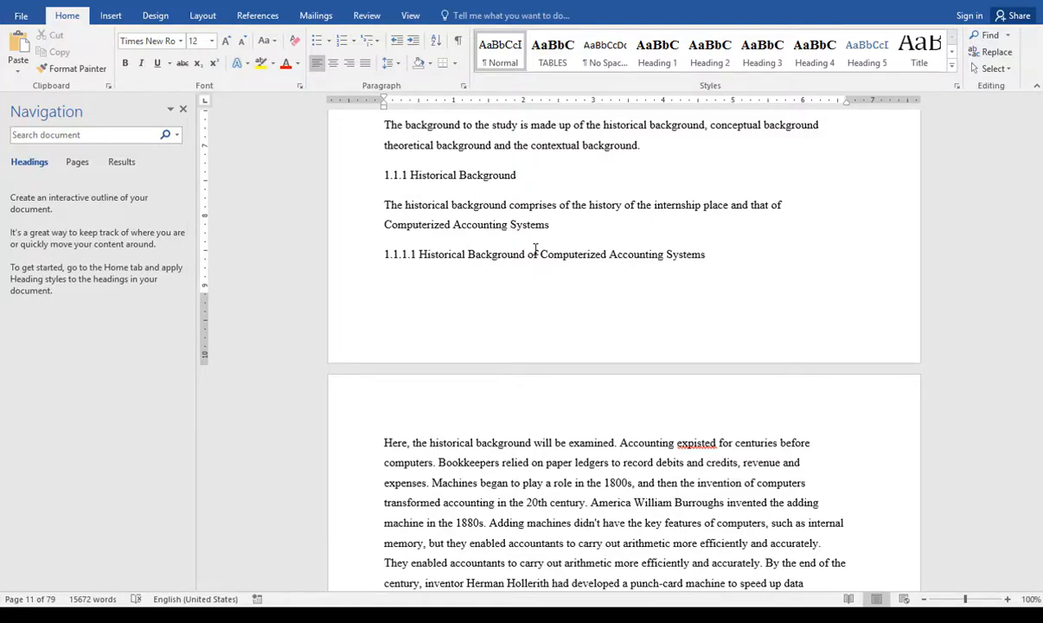
Step: Examine how the Chapter One body text differs from headings such as "BACKGROUND TO THE STUDY" and "Historical Background"
scroll(529, 373, "up", 12)
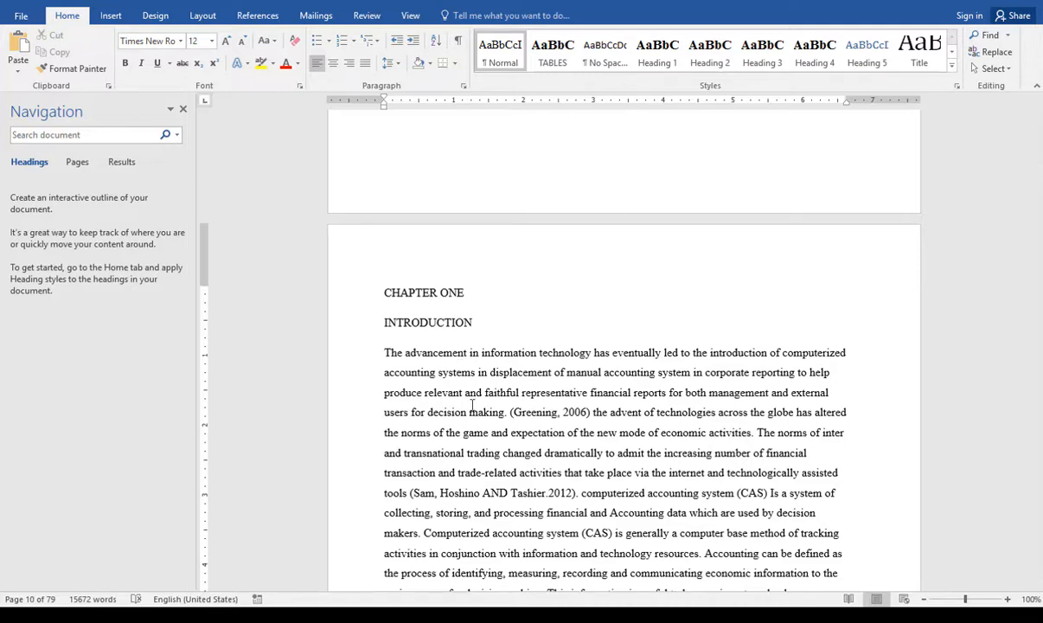
scroll(472, 404, "down", 5)
left_click_drag(478, 334, 692, 363)
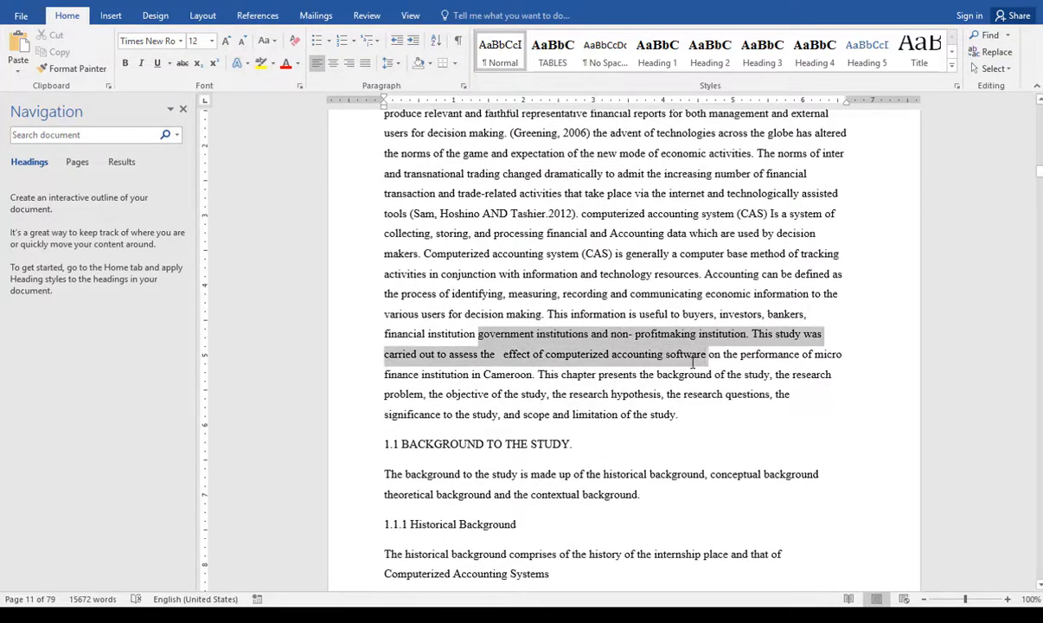
left_click_drag(401, 444, 578, 448)
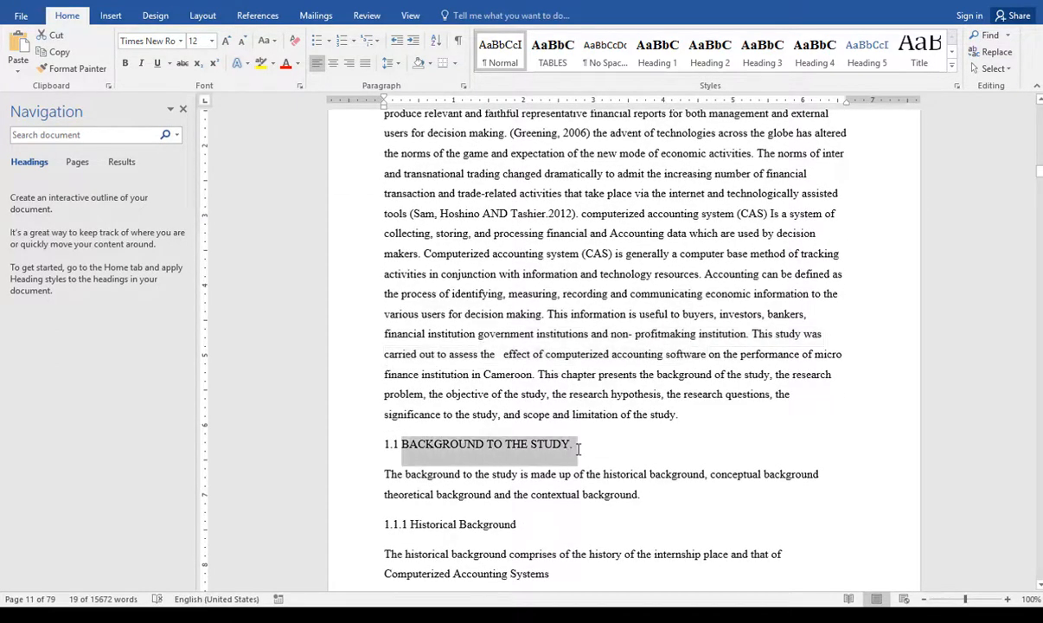
left_click(568, 351)
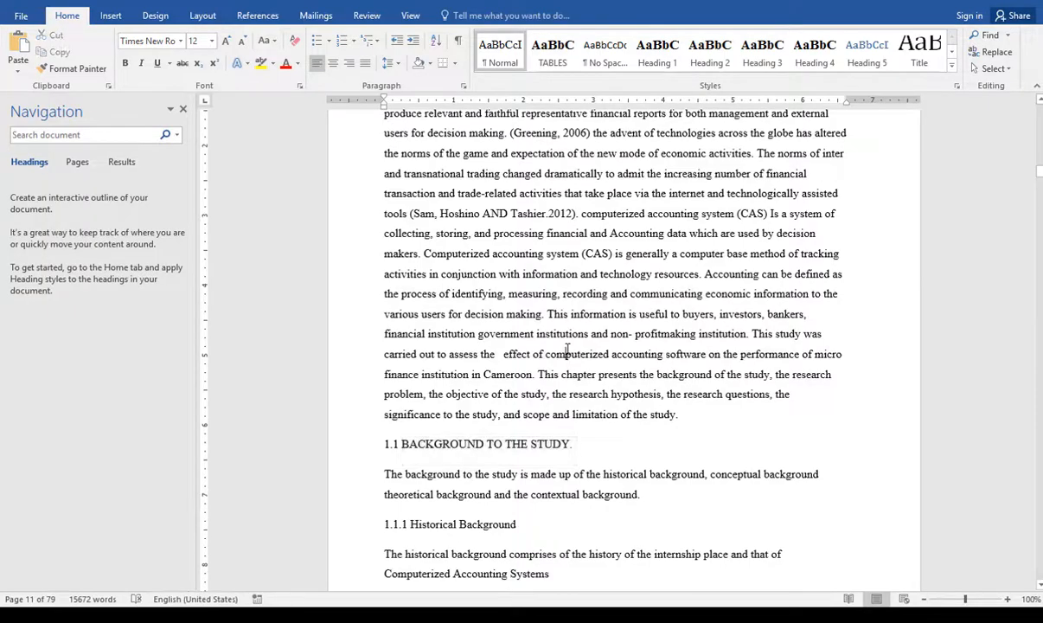
scroll(567, 398, "down", 13)
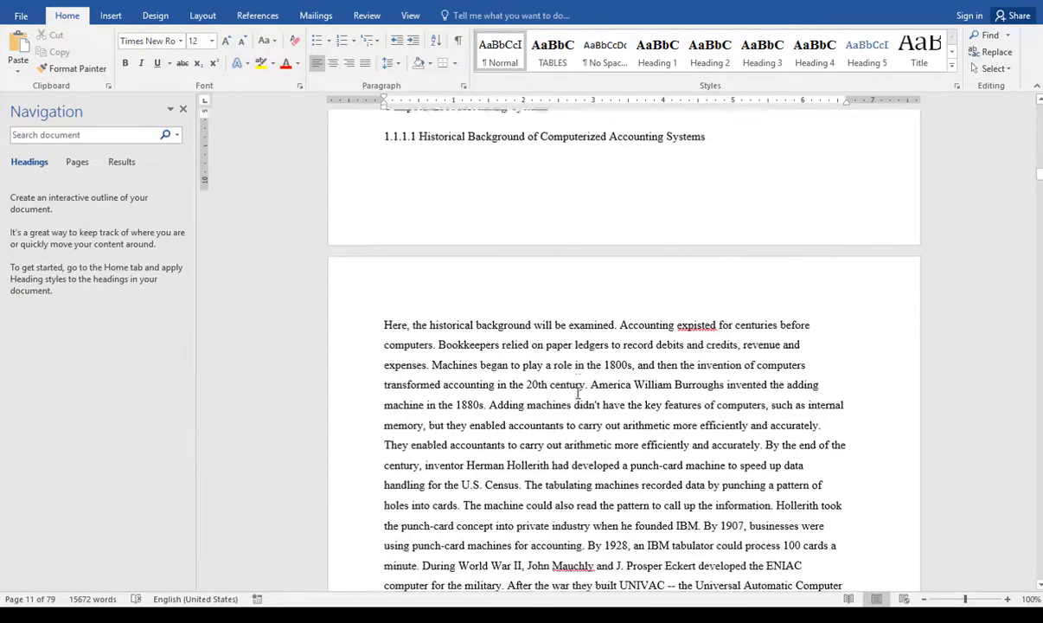
scroll(578, 393, "up", 7)
scroll(578, 394, "up", 3)
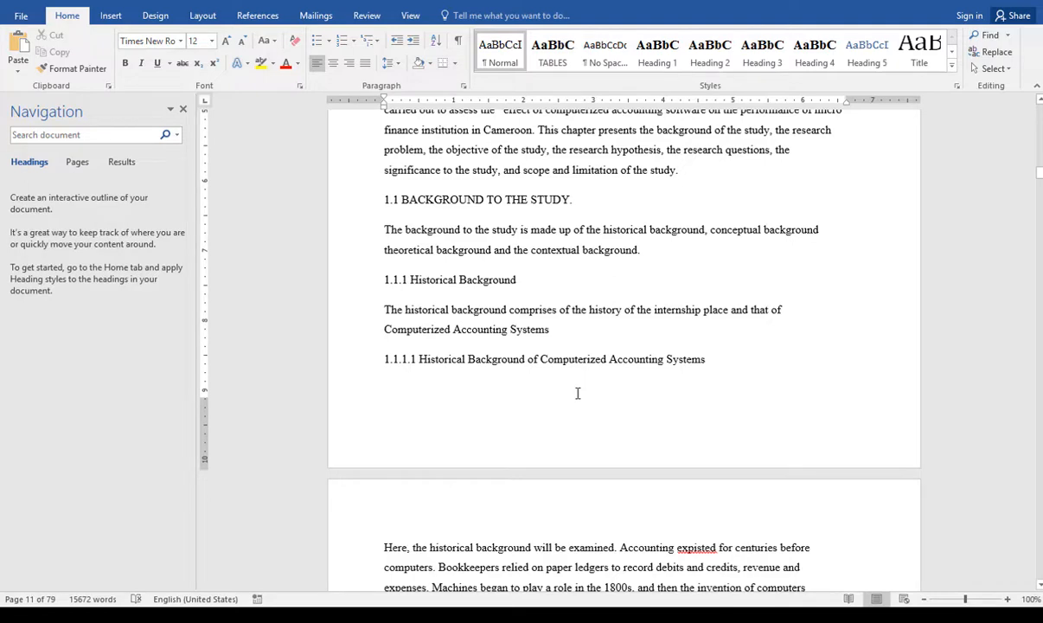
Step: Justify the text of the entire document and set its line spacing to 1.5
key("ctrl+a")
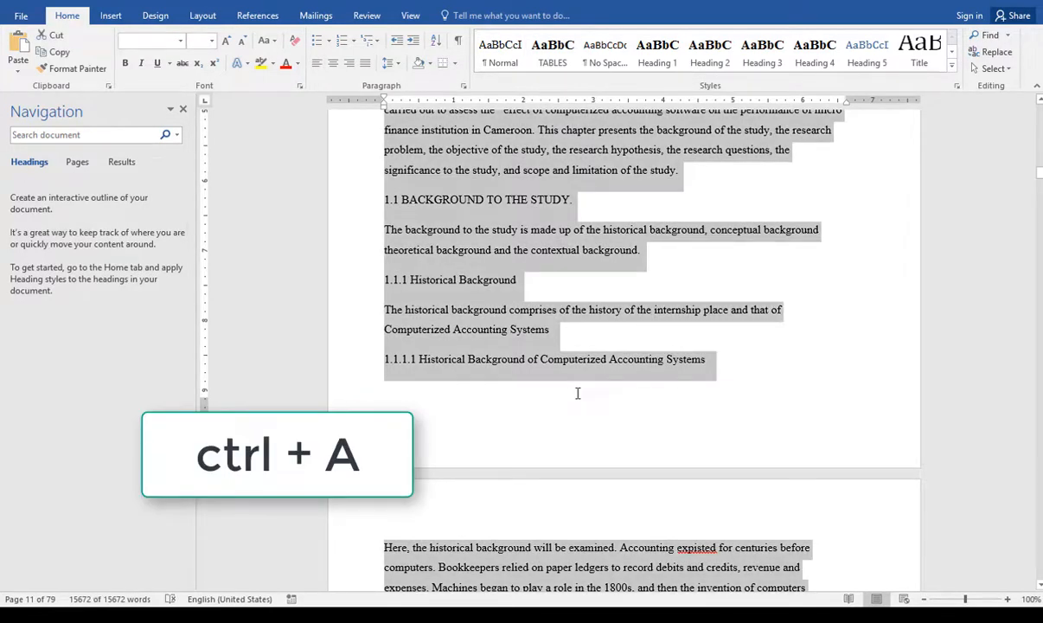
scroll(591, 326, "down", 4)
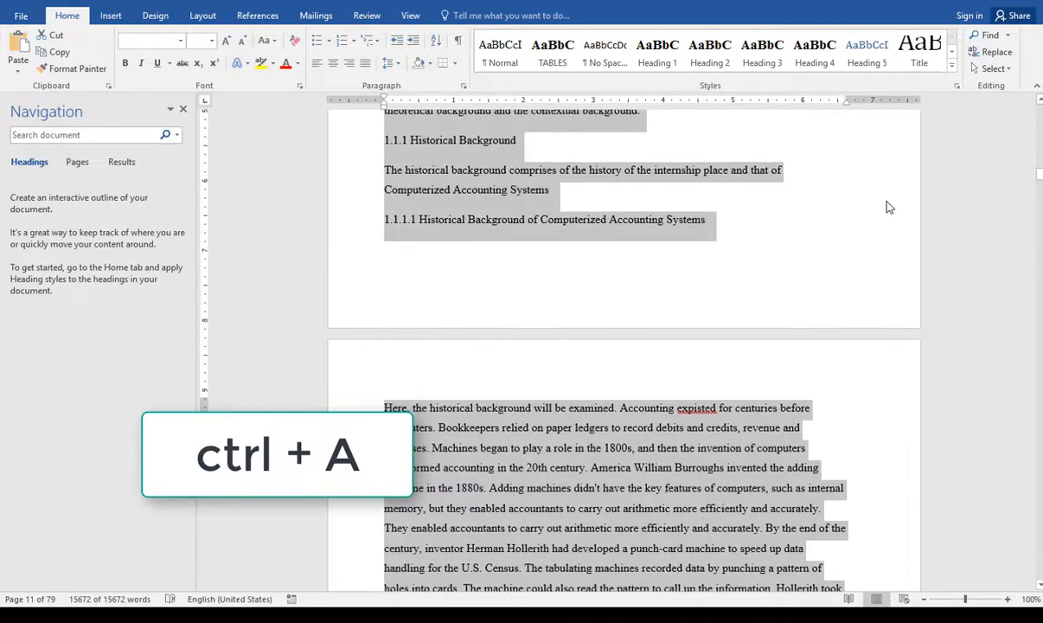
mouse_move(1040, 175)
left_mouse_down()
mouse_move(1038, 128)
mouse_move(1039, 176)
left_mouse_up()
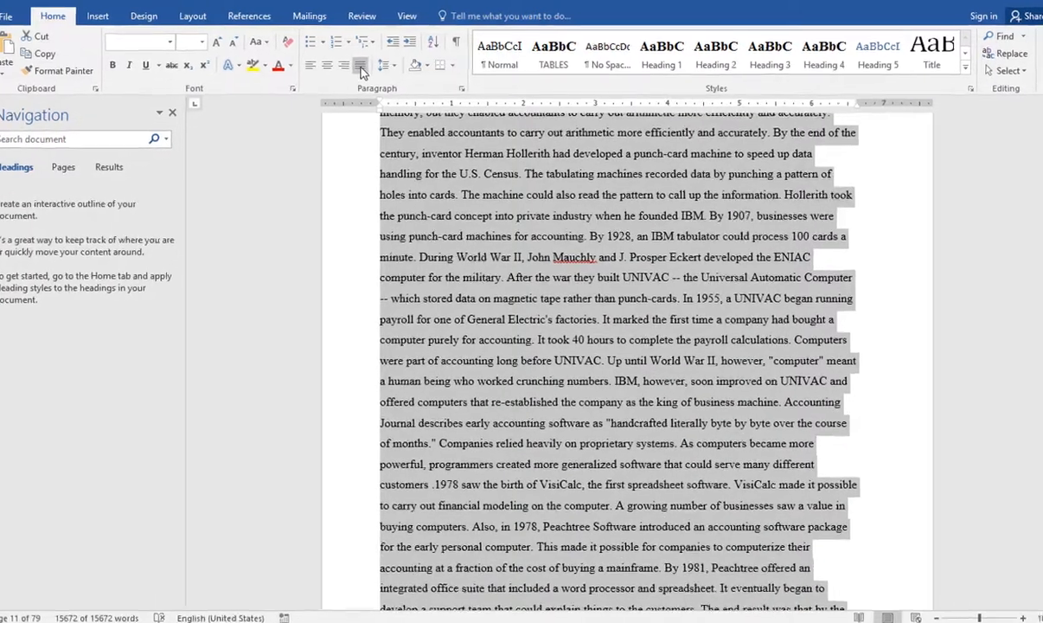
left_click(361, 67)
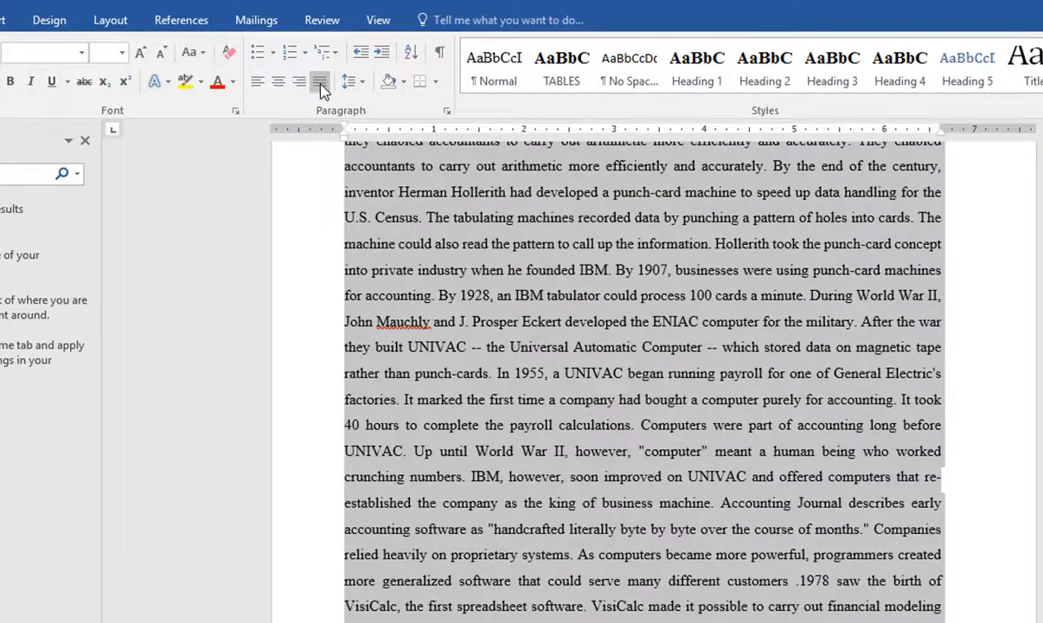
left_click(349, 81)
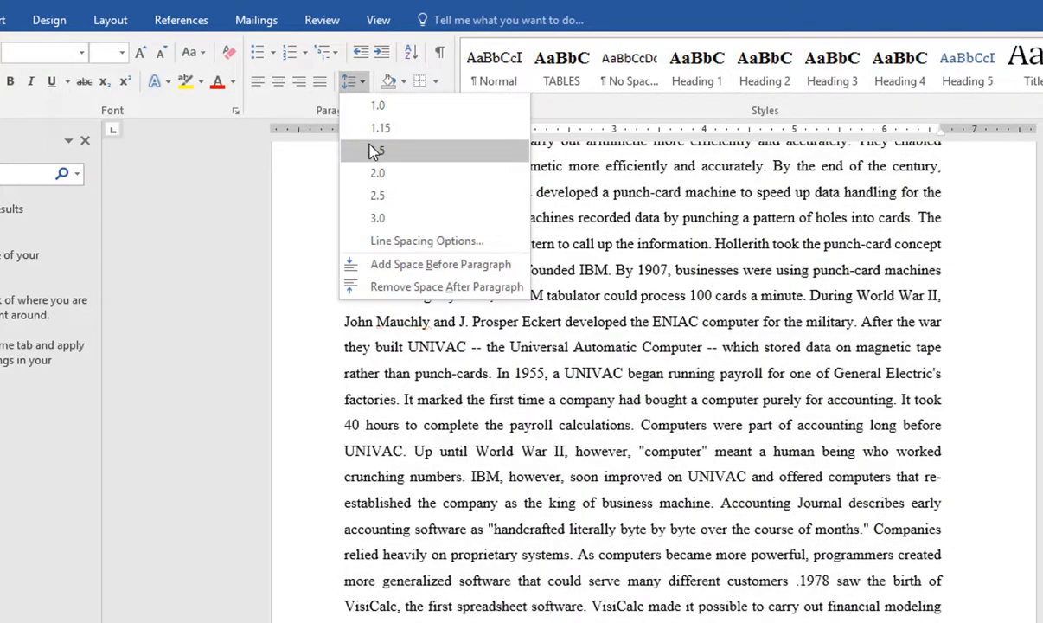
left_click(374, 150)
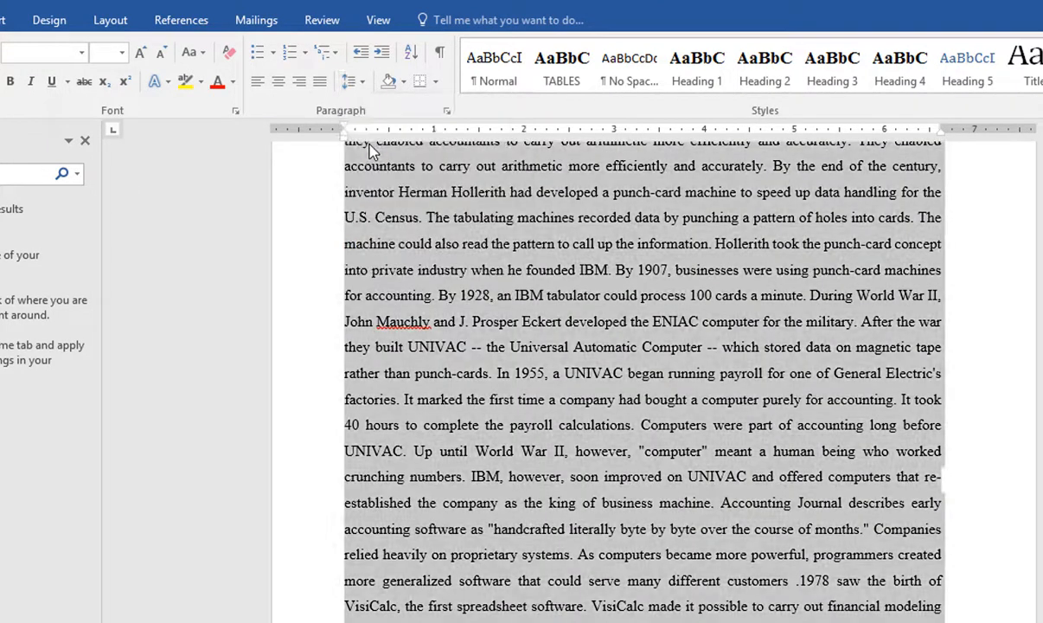
Step: Set the entire document's font to Times New Roman at size 12 and review the formatted pages
left_click(83, 53)
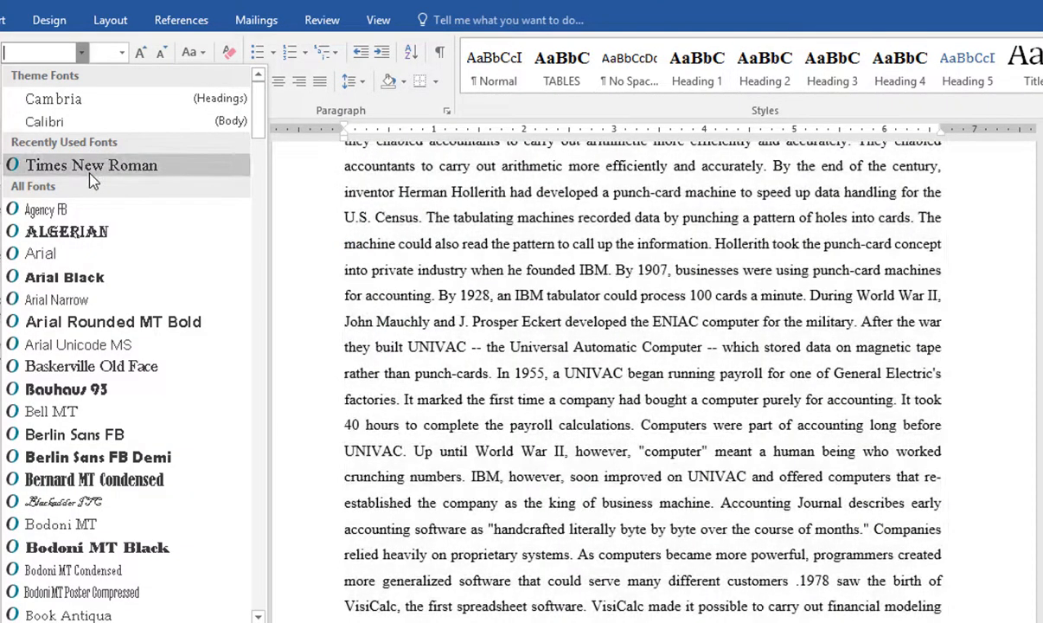
left_click(91, 173)
left_click(121, 53)
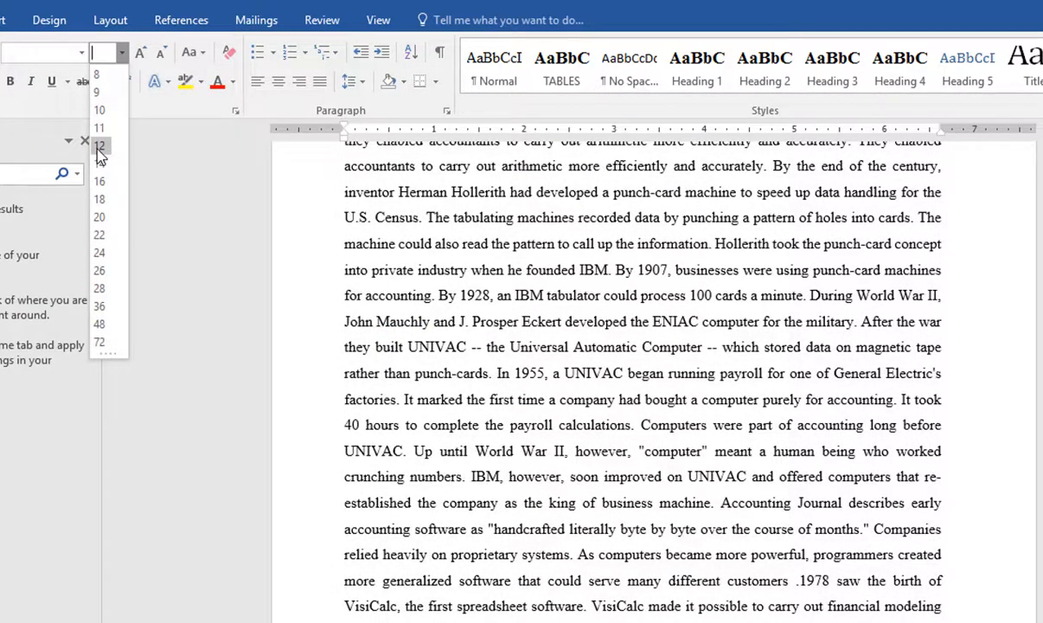
left_click(99, 147)
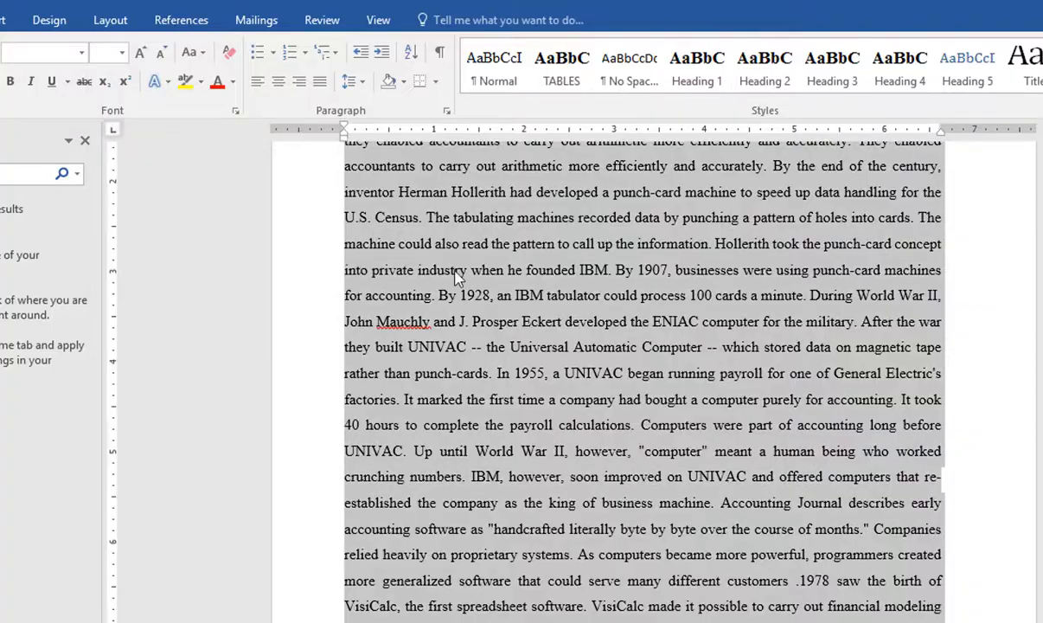
left_click(458, 275)
scroll(606, 311, "down", 15)
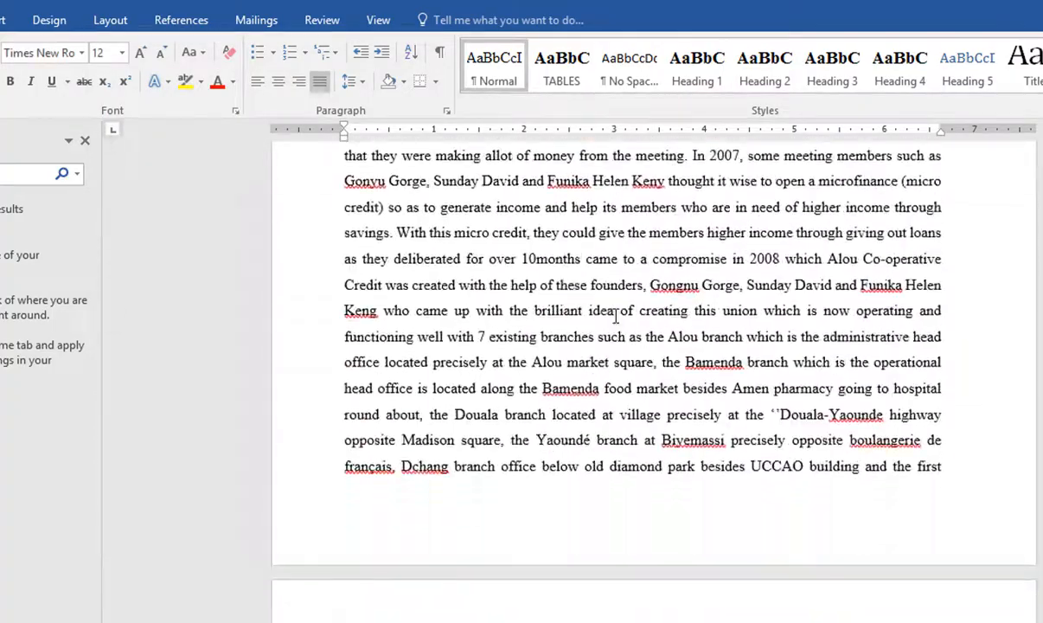
scroll(616, 315, "up", 20)
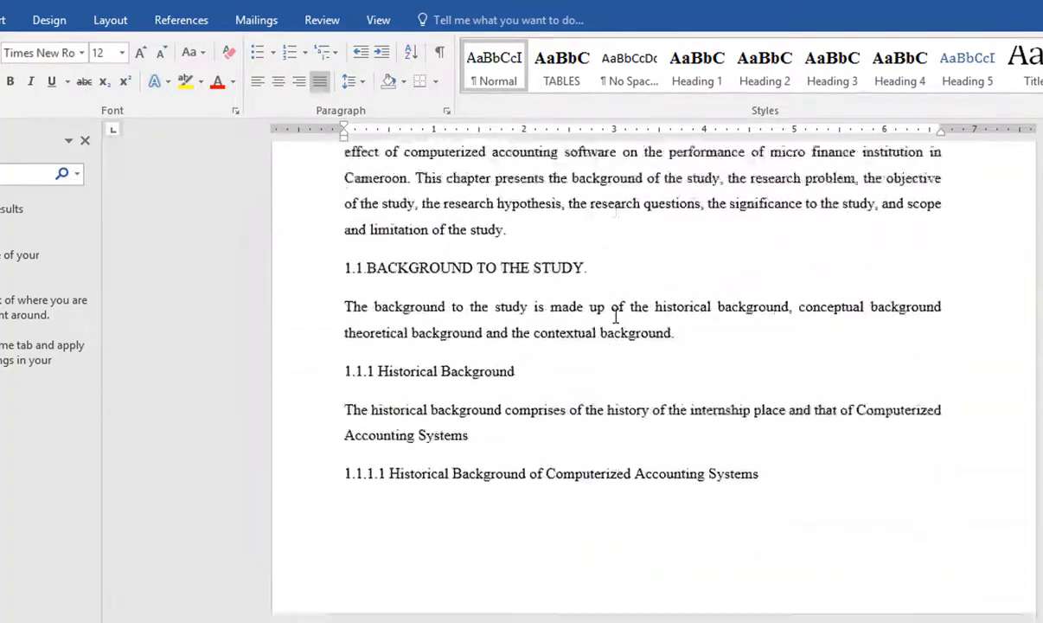
scroll(616, 316, "up", 4)
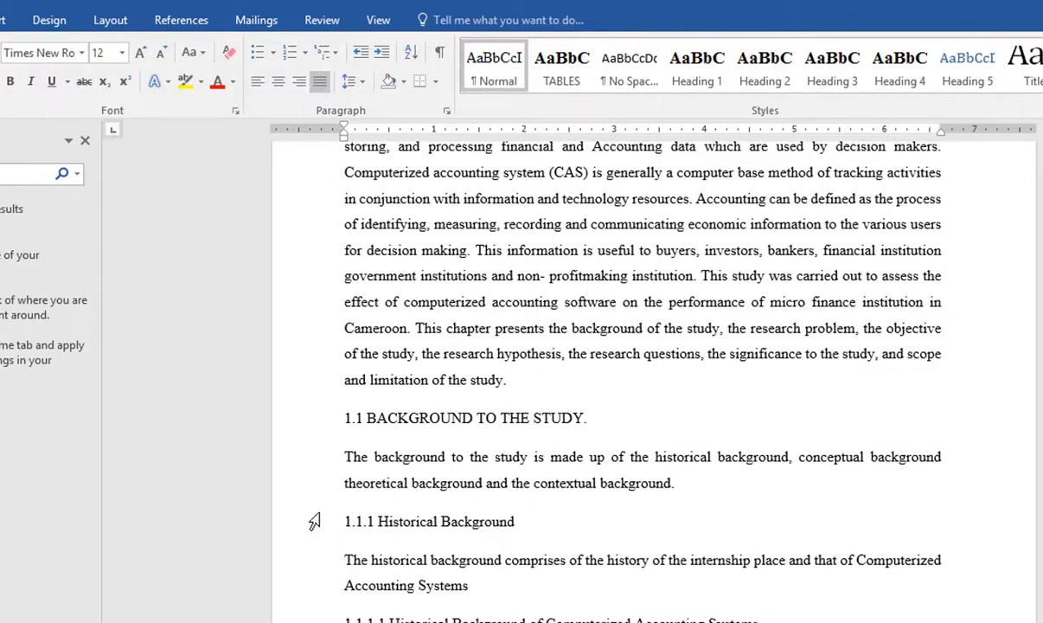
Step: Try the Heading 2 style on the "1.1 BACKGROUND TO THE STUDY." line and undo it
left_click(409, 417)
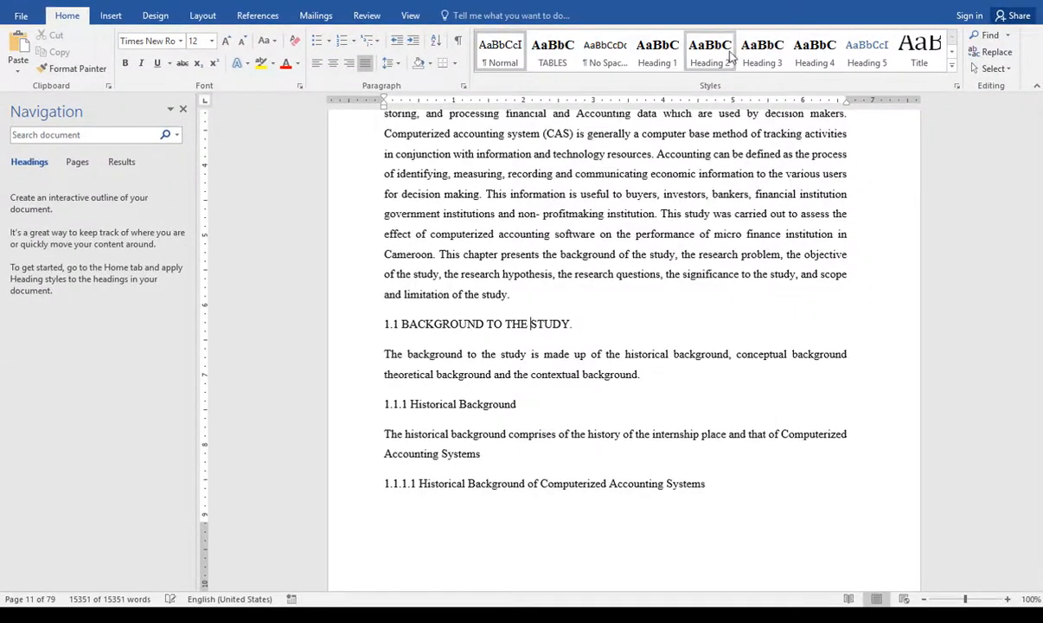
left_click(703, 57)
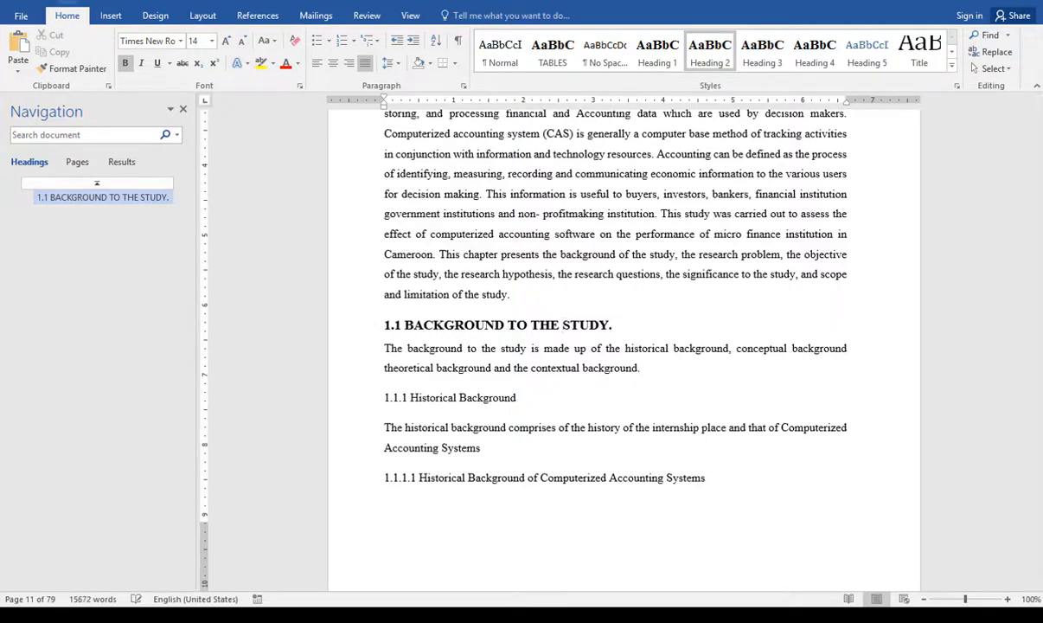
left_click(39, 3)
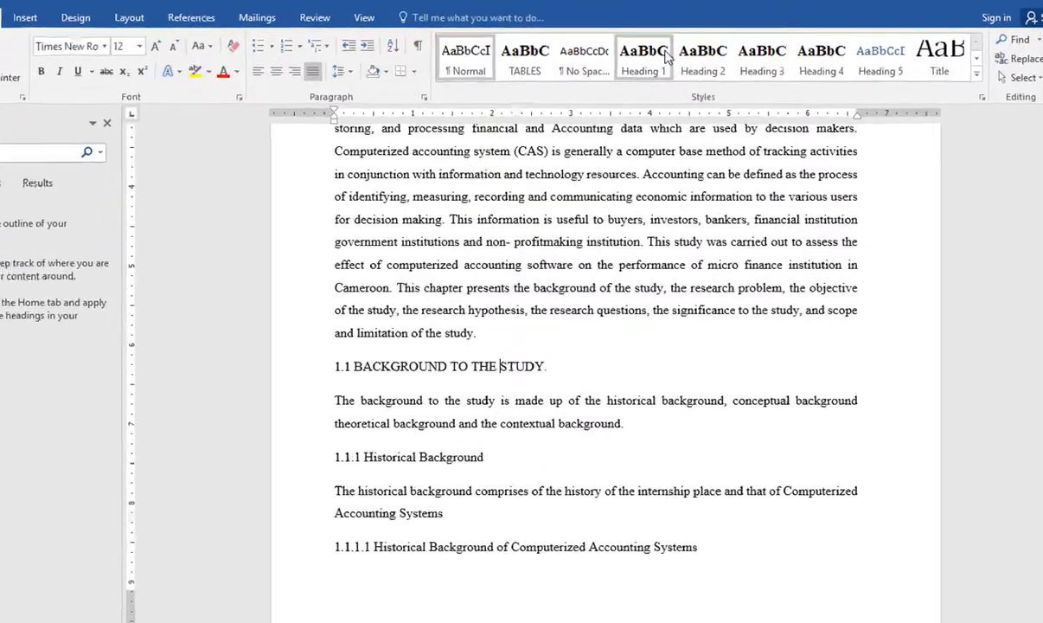
Step: Modify the Heading 1 style to use bold Times New Roman at size 14
right_click(643, 63)
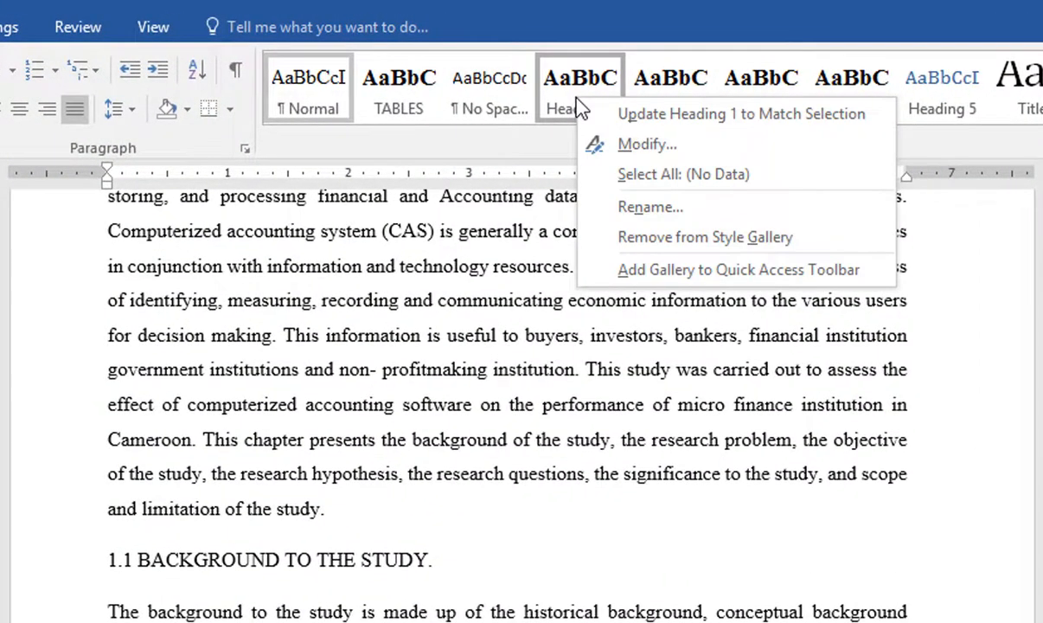
left_click(636, 145)
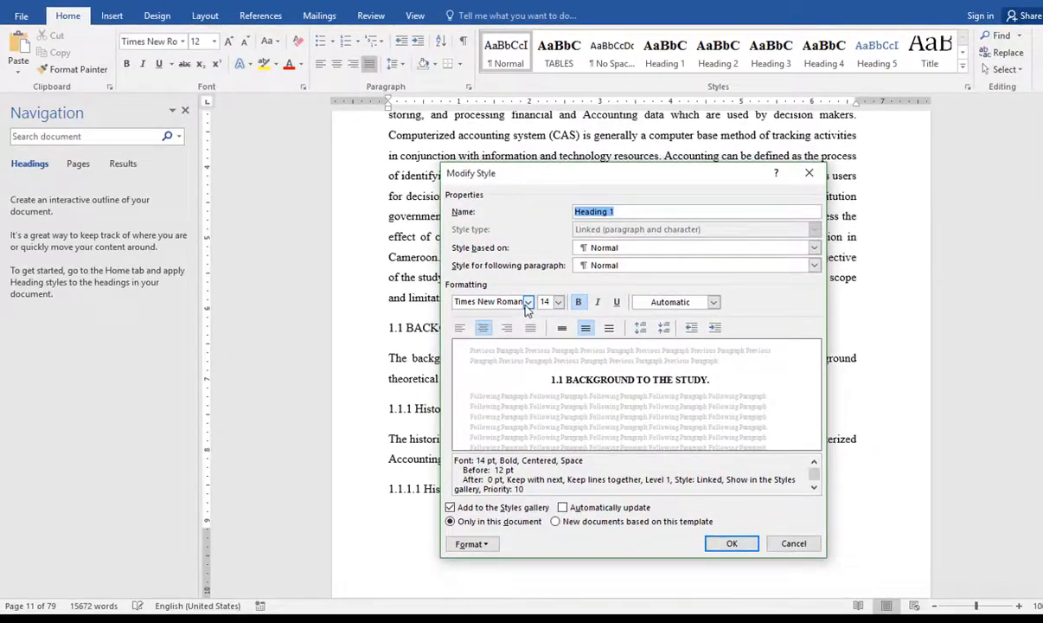
left_click(528, 302)
left_click(527, 302)
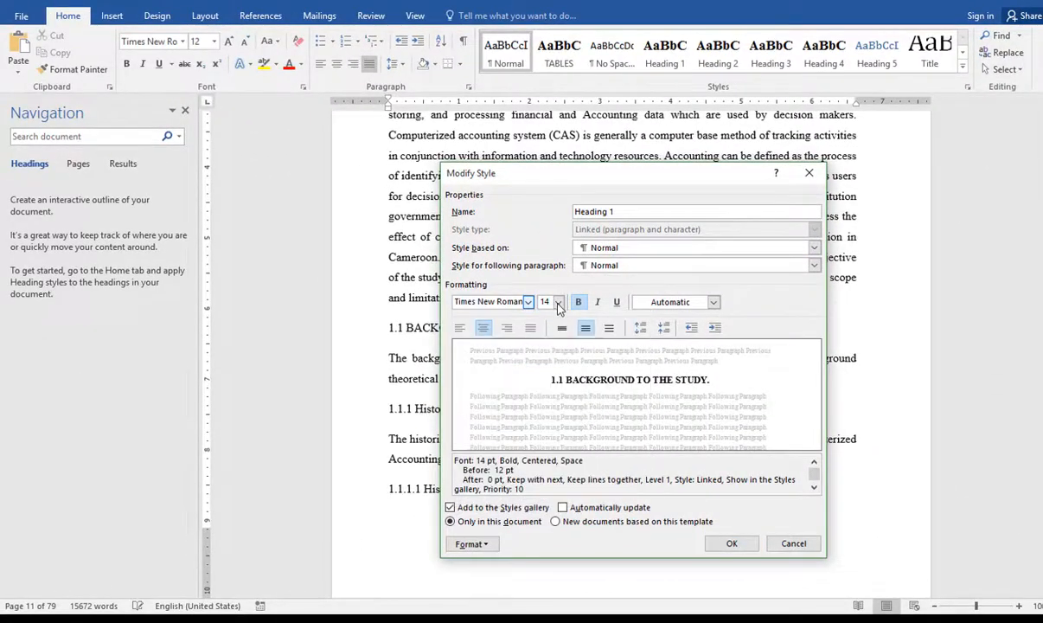
left_click(558, 302)
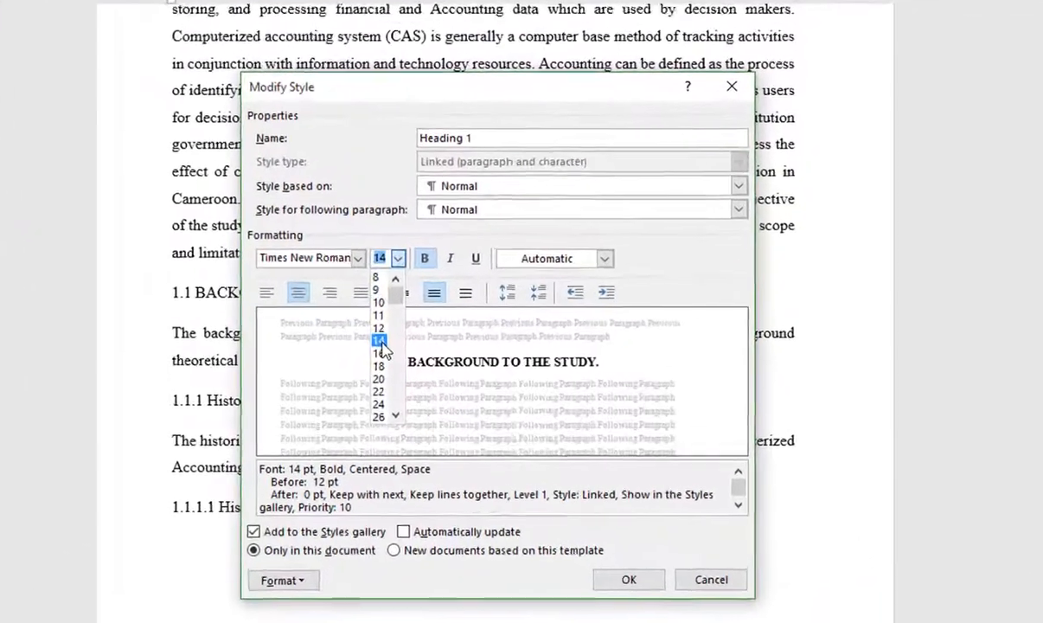
left_click(547, 364)
left_click(391, 252)
left_click(391, 252)
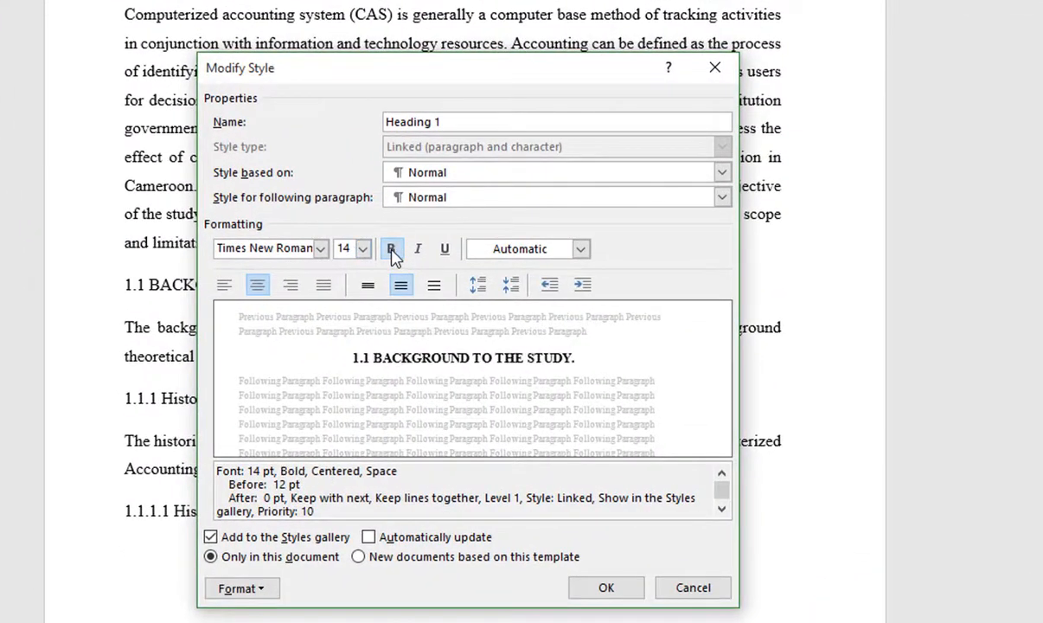
Step: Set the Heading 1 style's font colour to Automatic and its alignment to centered, and save the style
left_click(580, 251)
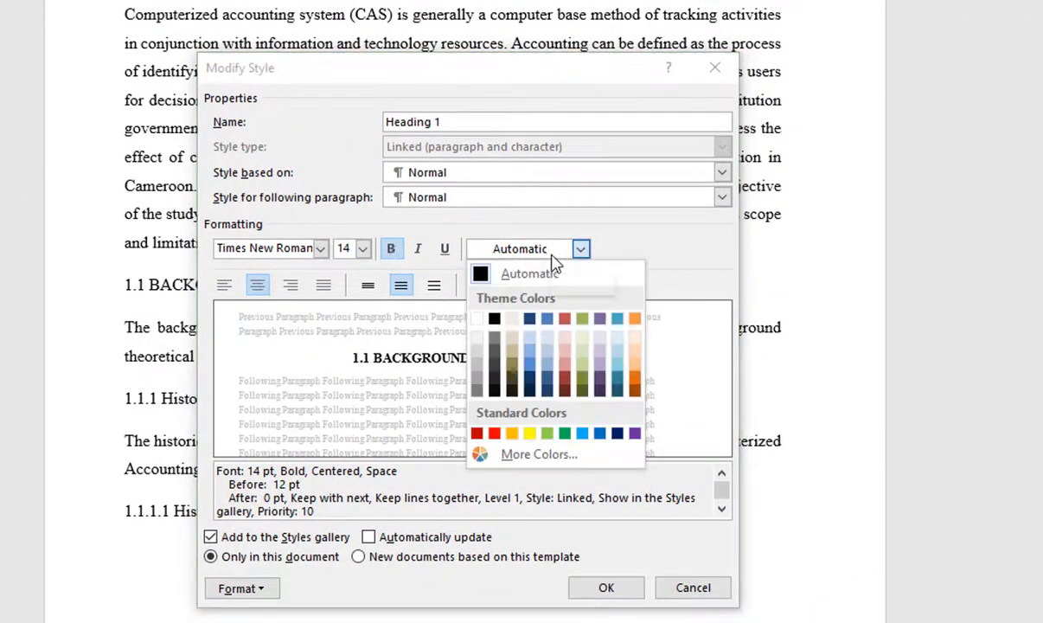
left_click(515, 275)
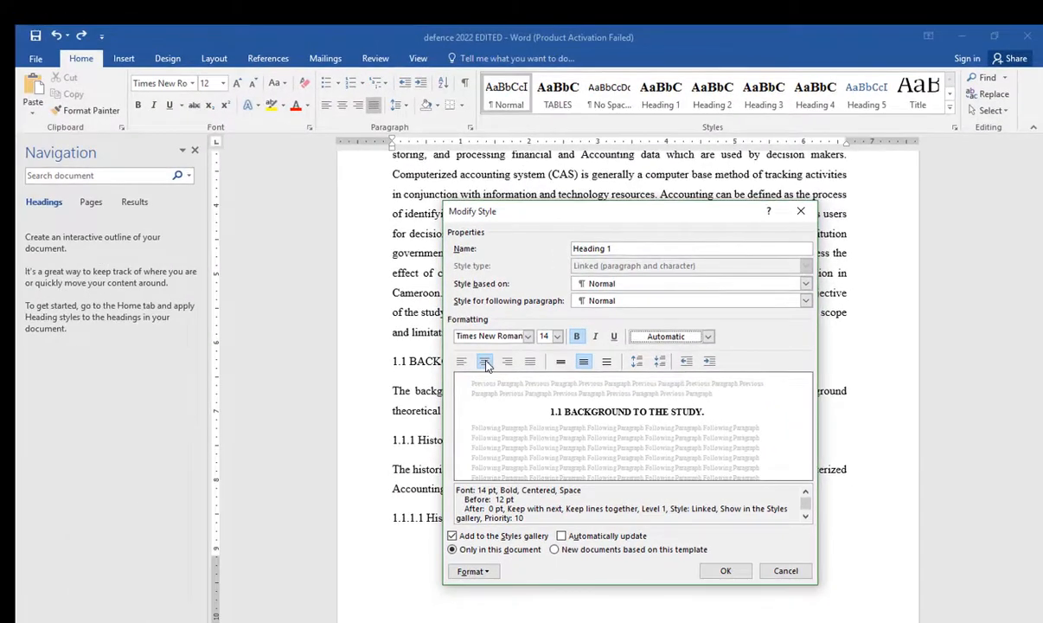
left_click(486, 365)
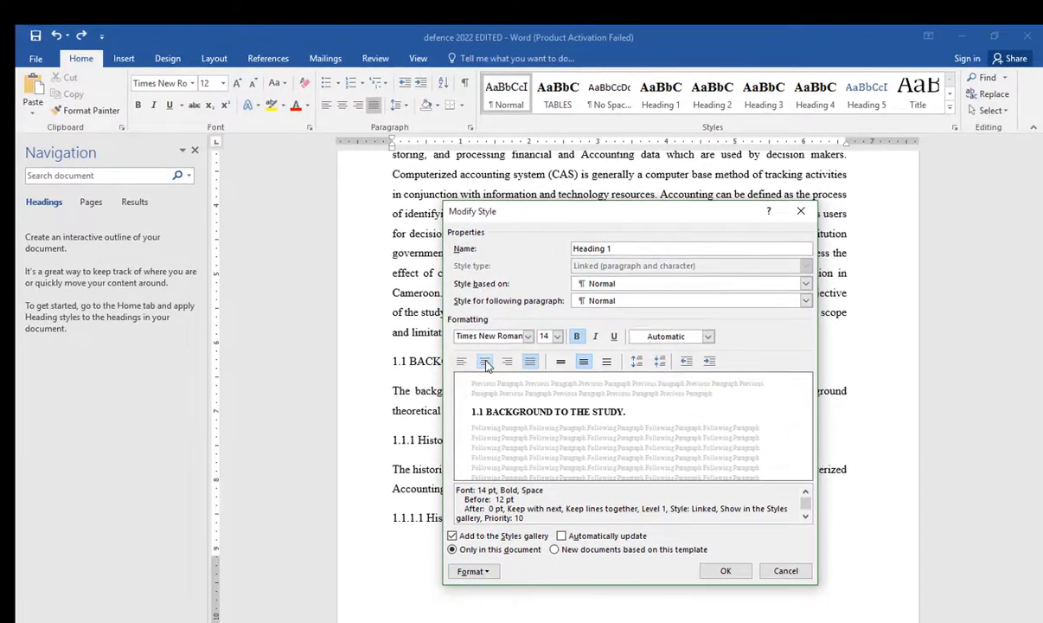
left_click(486, 364)
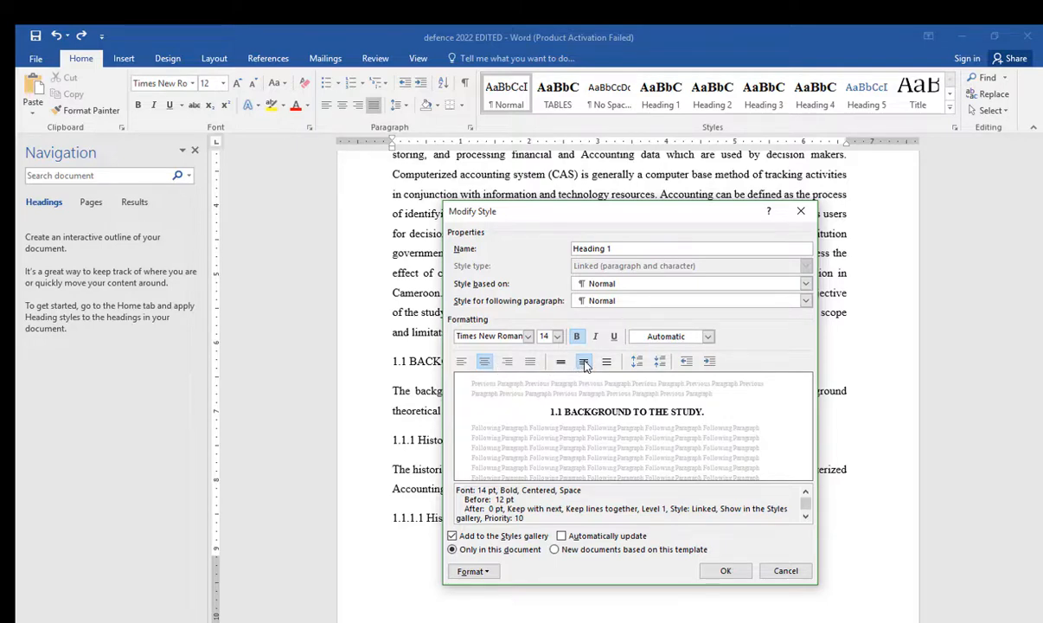
left_click(714, 572)
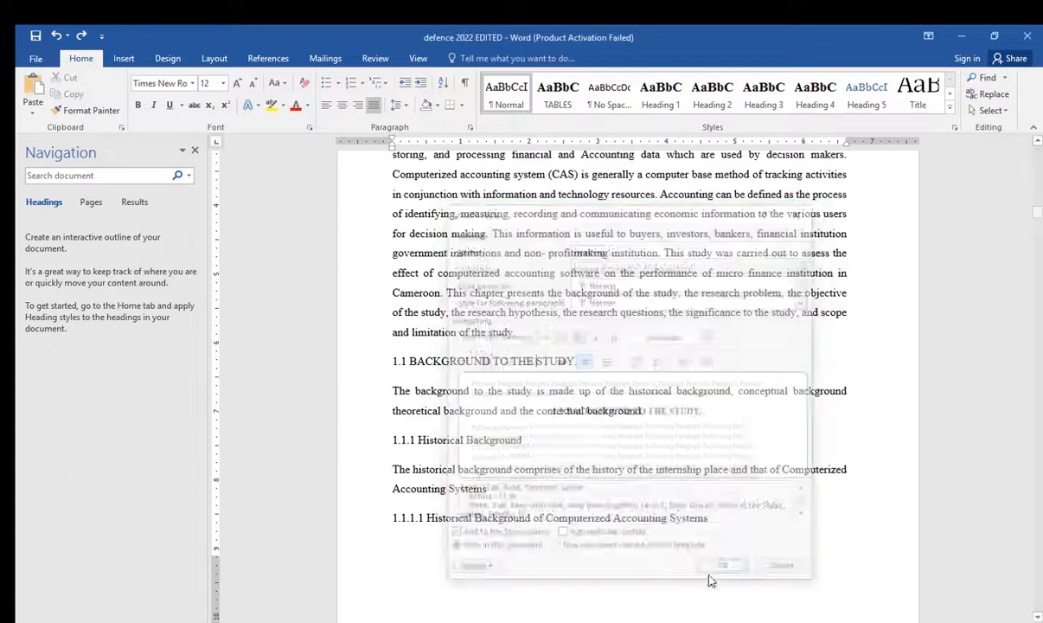
Step: Modify the Heading 2 style to be left-aligned with the Automatic font colour
right_click(723, 97)
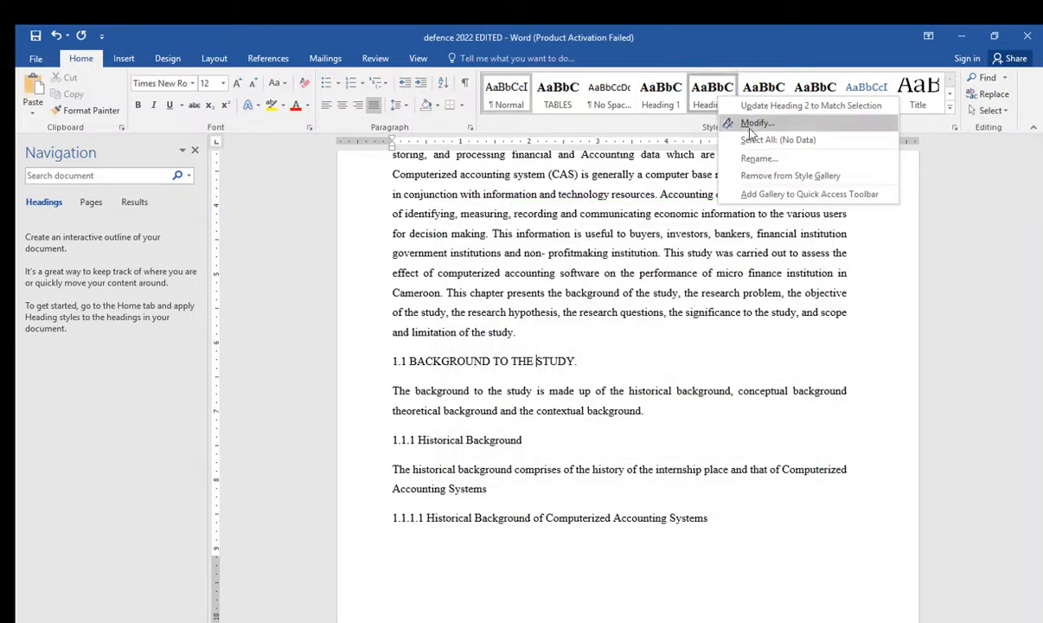
left_click(749, 128)
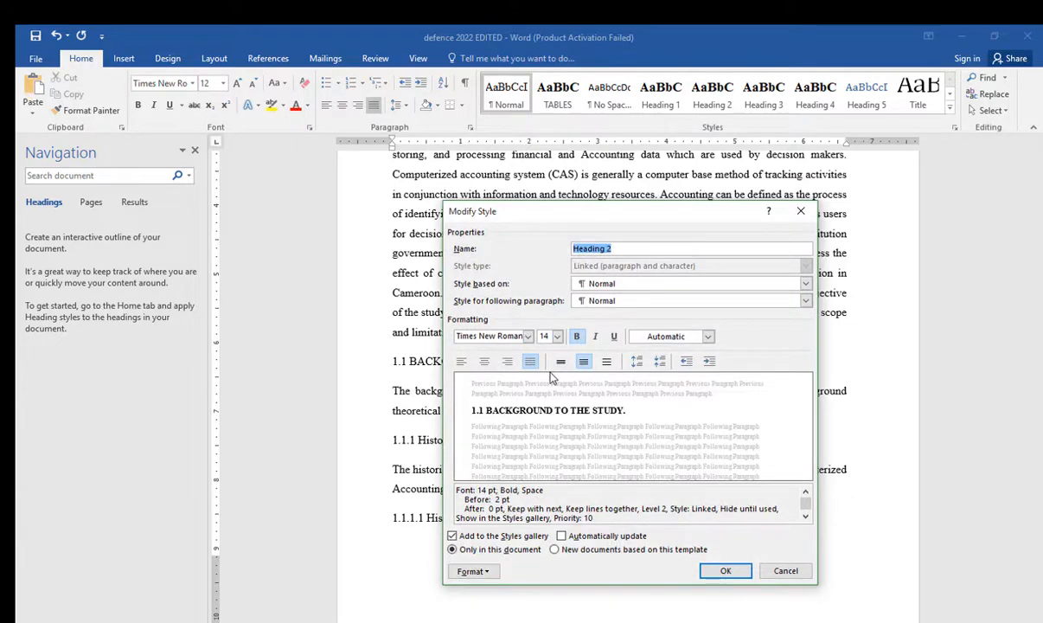
left_click(462, 367)
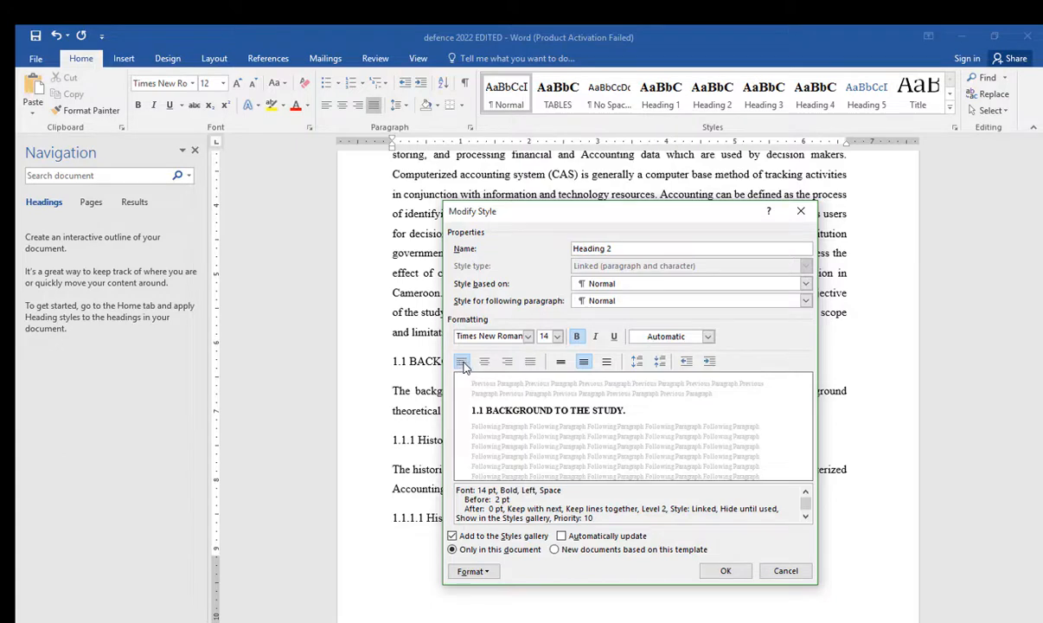
left_click(708, 335)
left_click(652, 335)
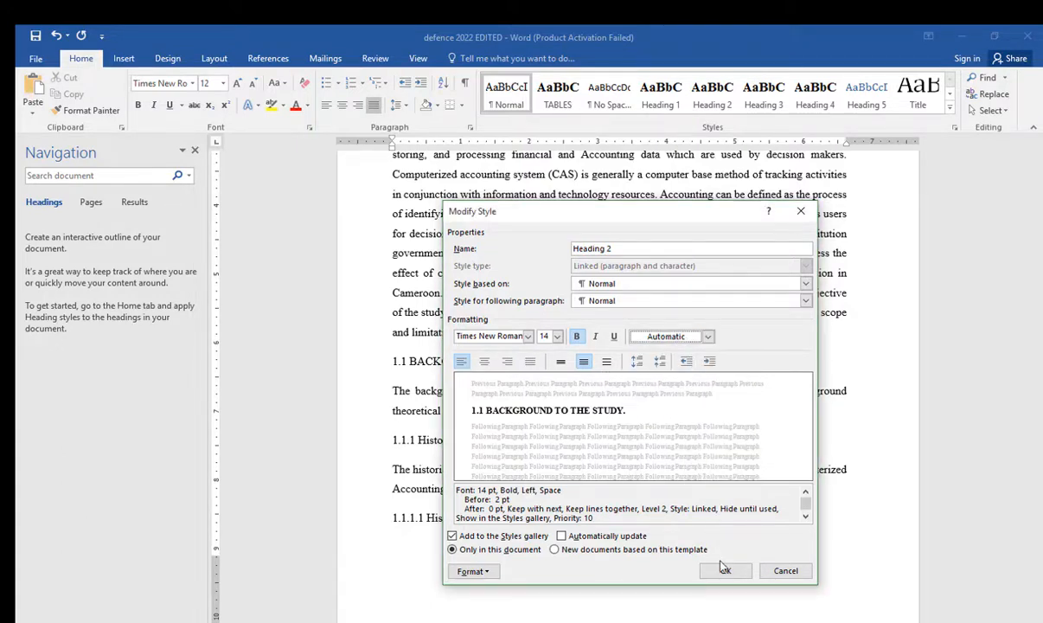
left_click(726, 570)
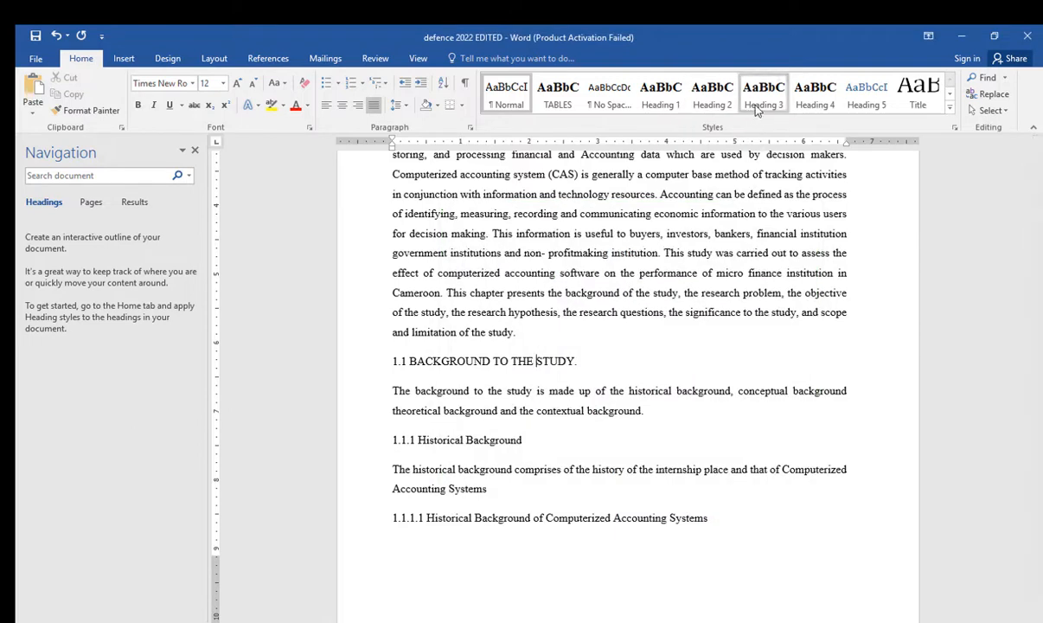
Step: Modify the Heading 5 style to use the Times New Roman font at size 14
left_click(666, 95)
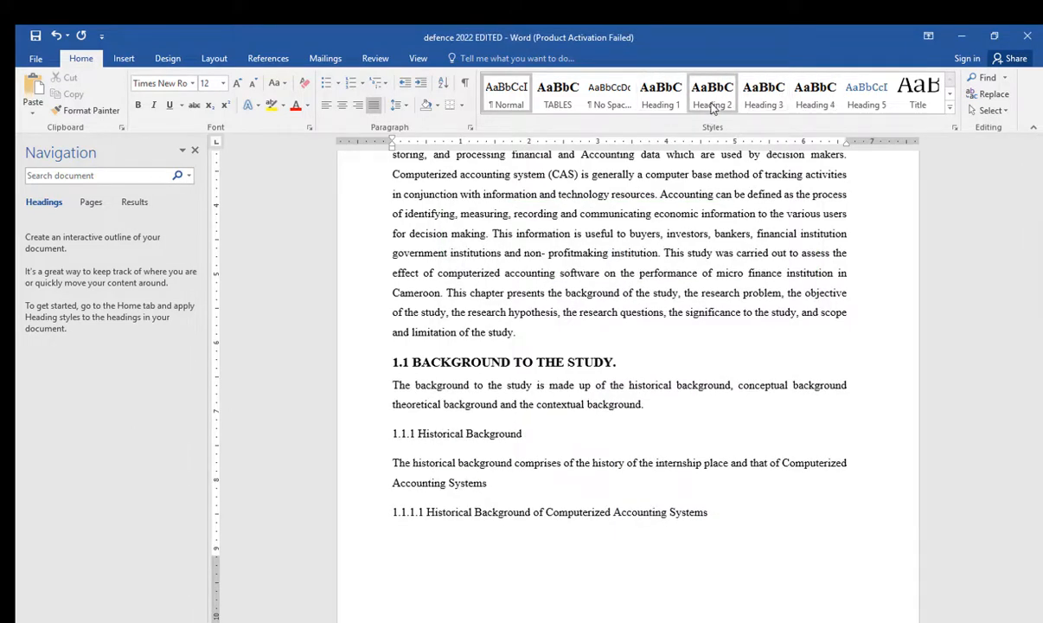
right_click(867, 96)
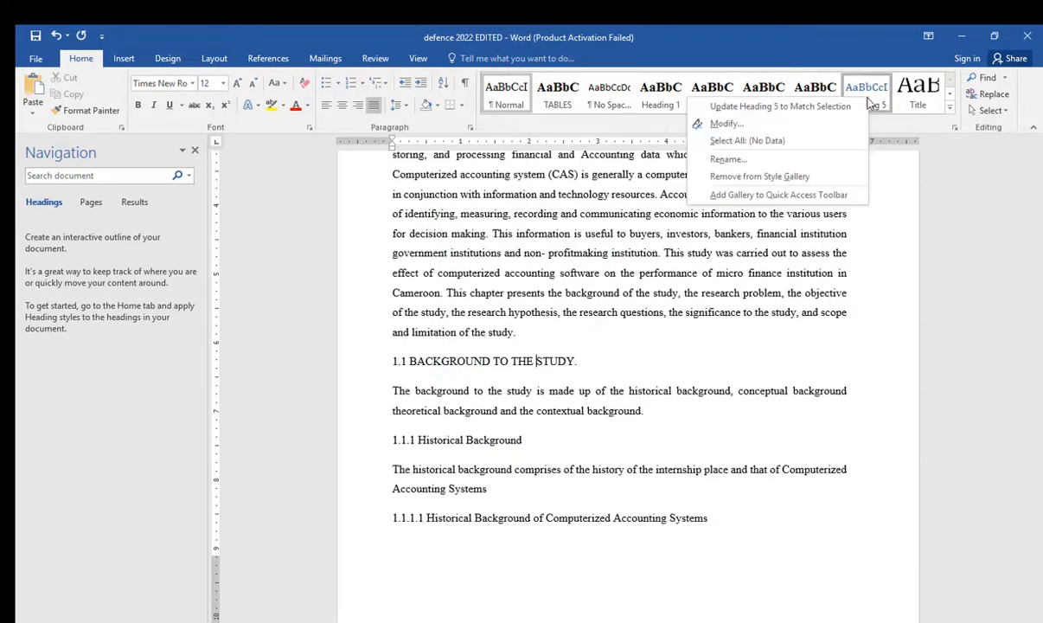
left_click(683, 120)
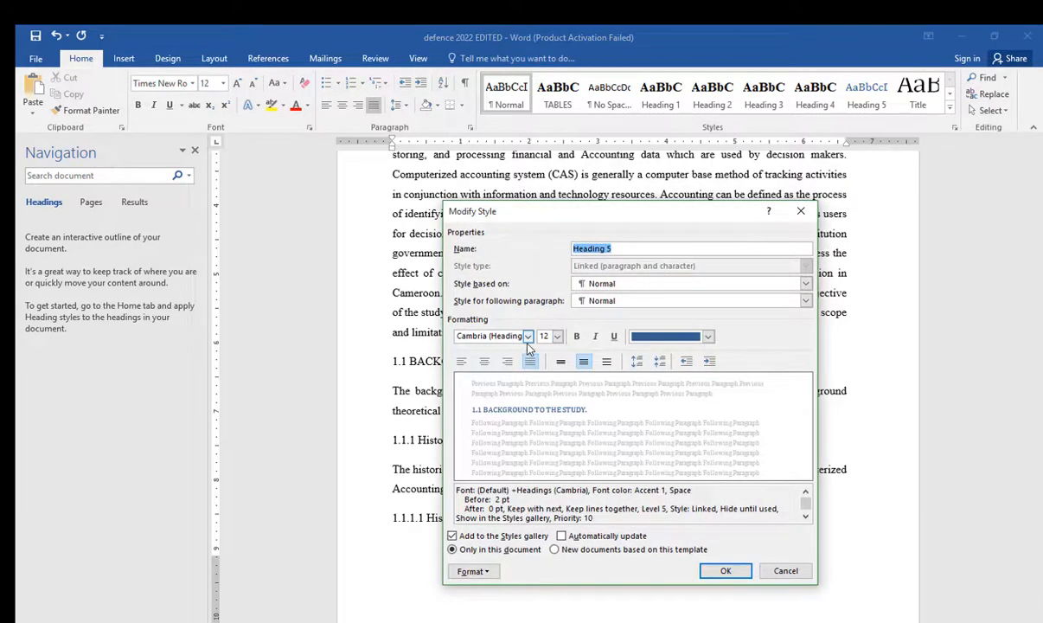
left_click(527, 336)
left_click(510, 368)
left_click(528, 335)
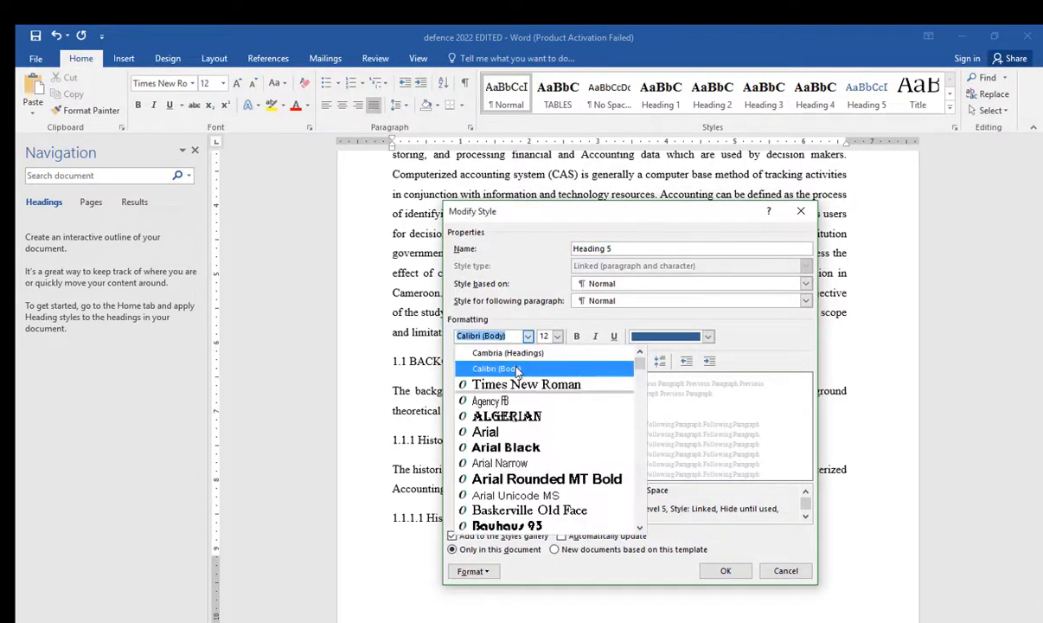
left_click(523, 384)
left_click(558, 337)
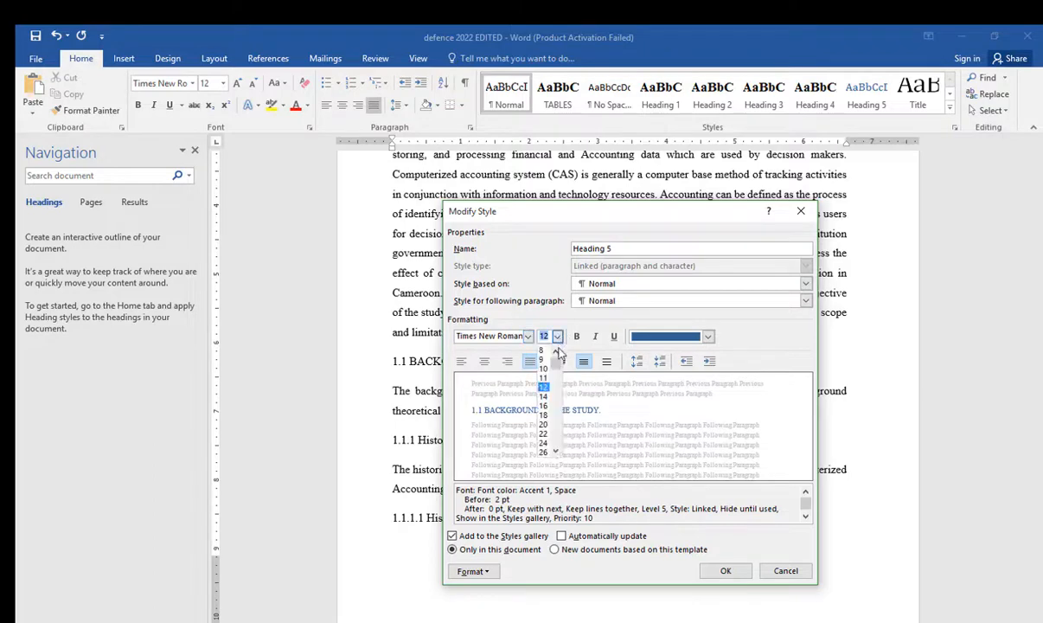
left_click(543, 397)
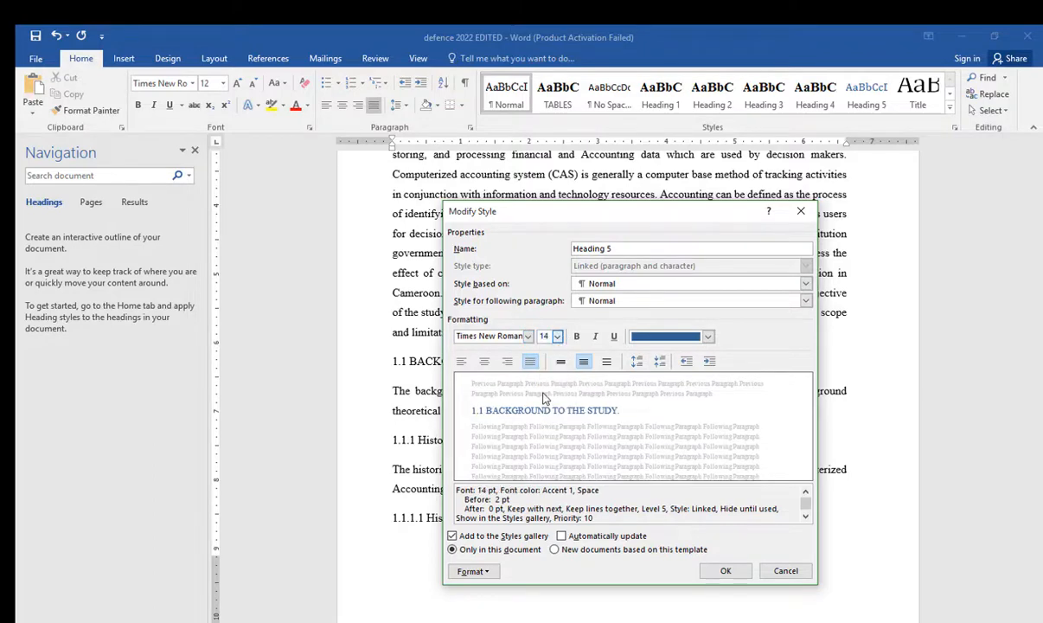
Step: Make the Heading 5 style bold and left-aligned with the Automatic font colour, and save the style
left_click(578, 338)
left_click(463, 363)
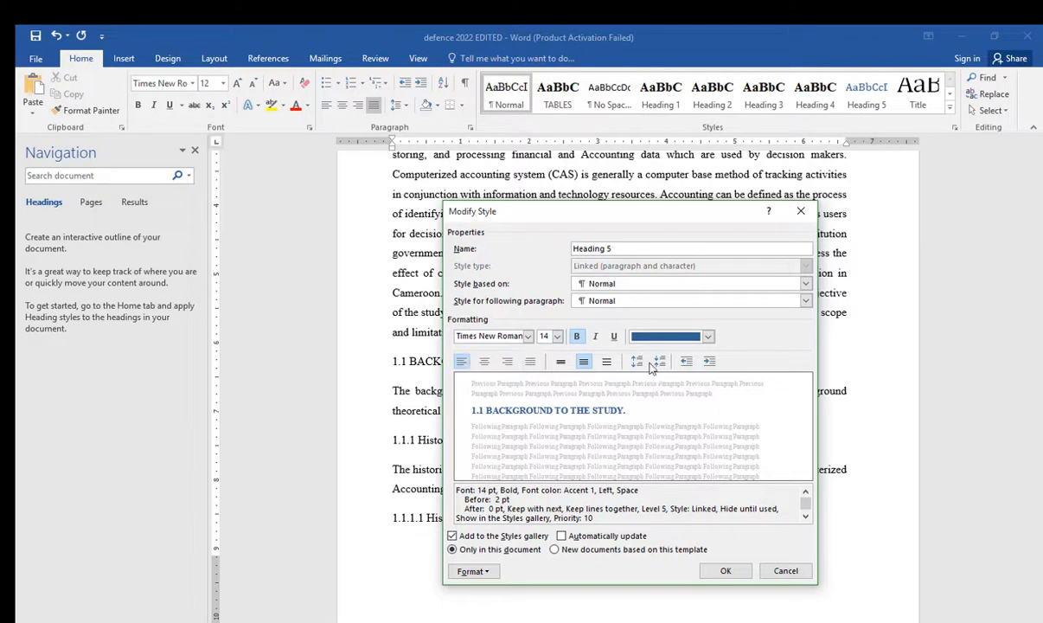
left_click(645, 341)
left_click(683, 353)
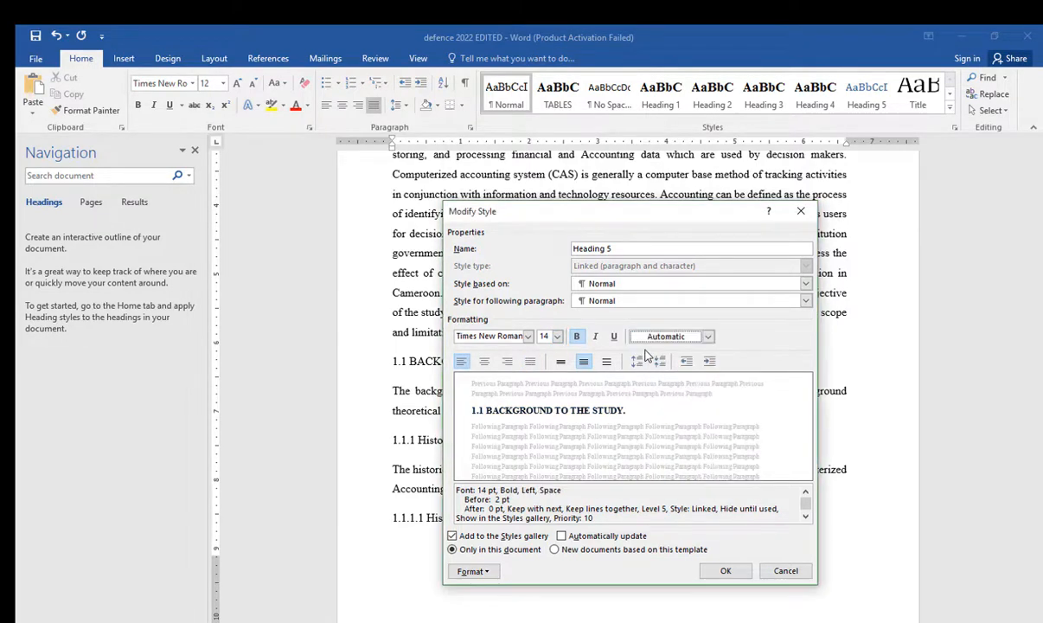
left_click(723, 571)
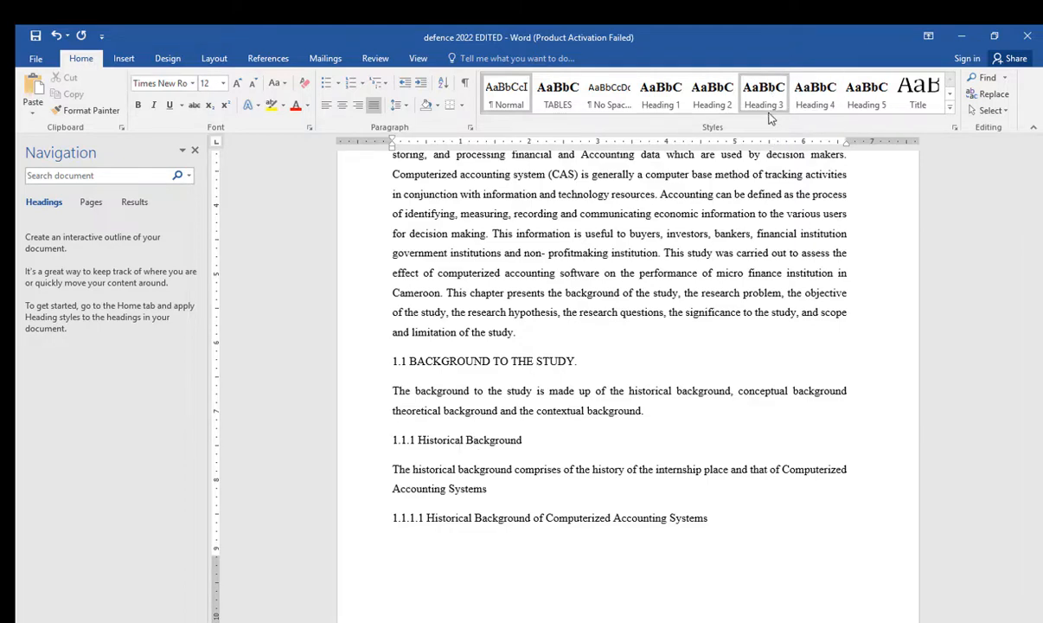
Step: Apply the Heading 1 style to the DECLARATION title at the start of the document
scroll(666, 387, "up", 8)
scroll(676, 384, "up", 12)
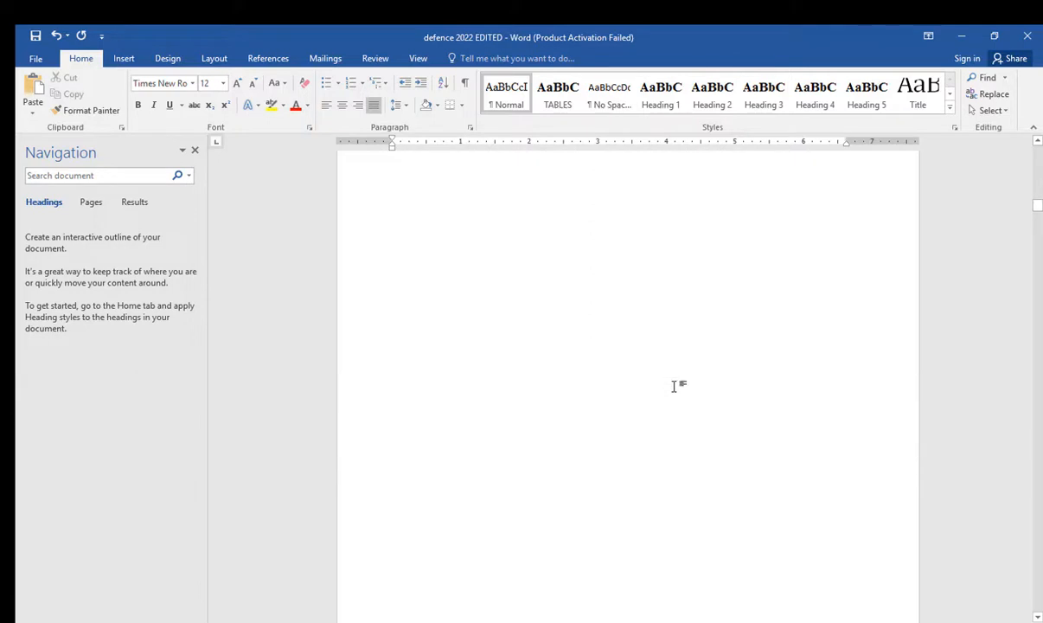
left_click_drag(1038, 204, 1038, 151)
left_click_drag(393, 230, 489, 230)
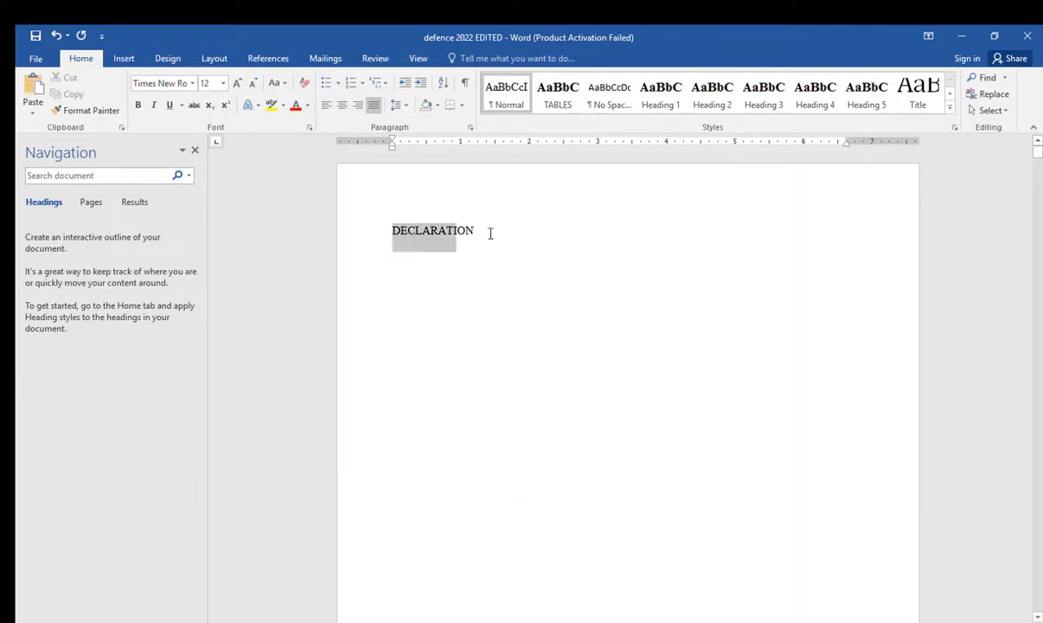
left_click(663, 102)
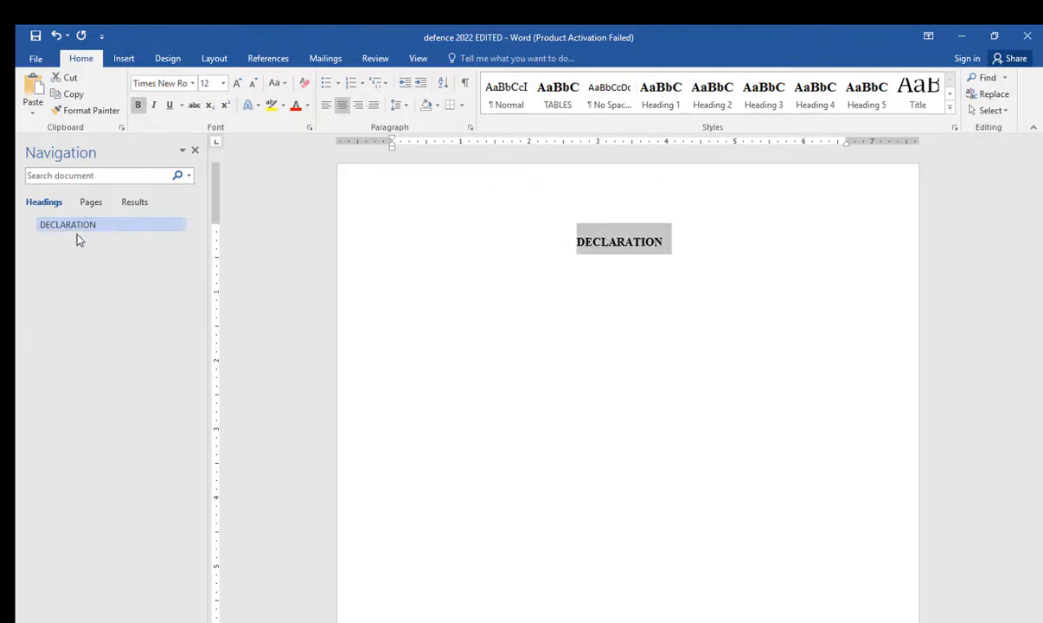
Step: Apply the Heading 1 style to the CERTIFICATION and DEDICATION titles
scroll(674, 384, "down", 15)
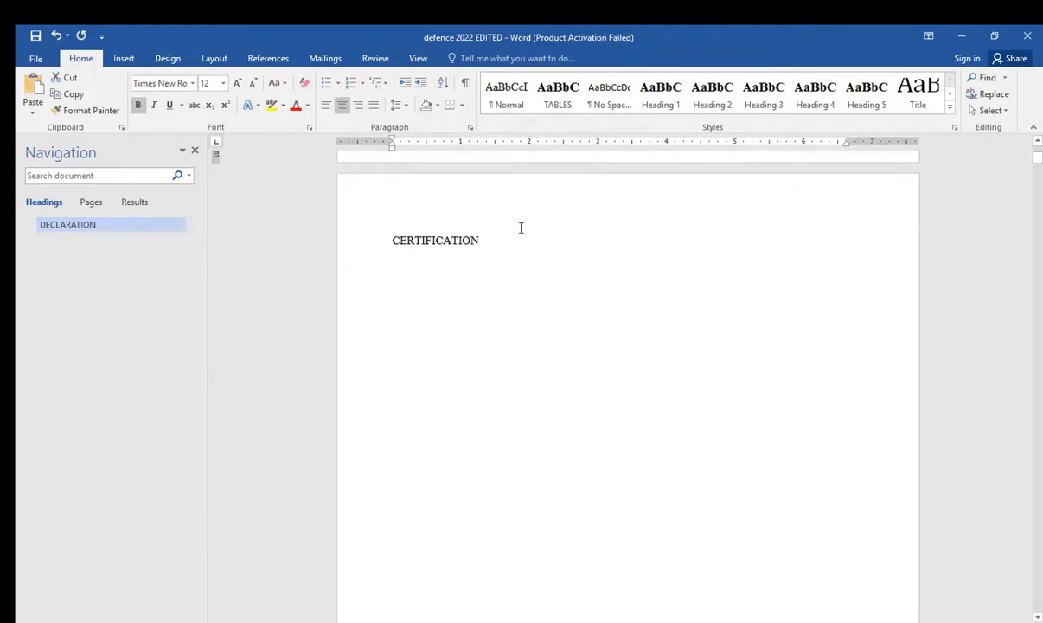
left_click(495, 239)
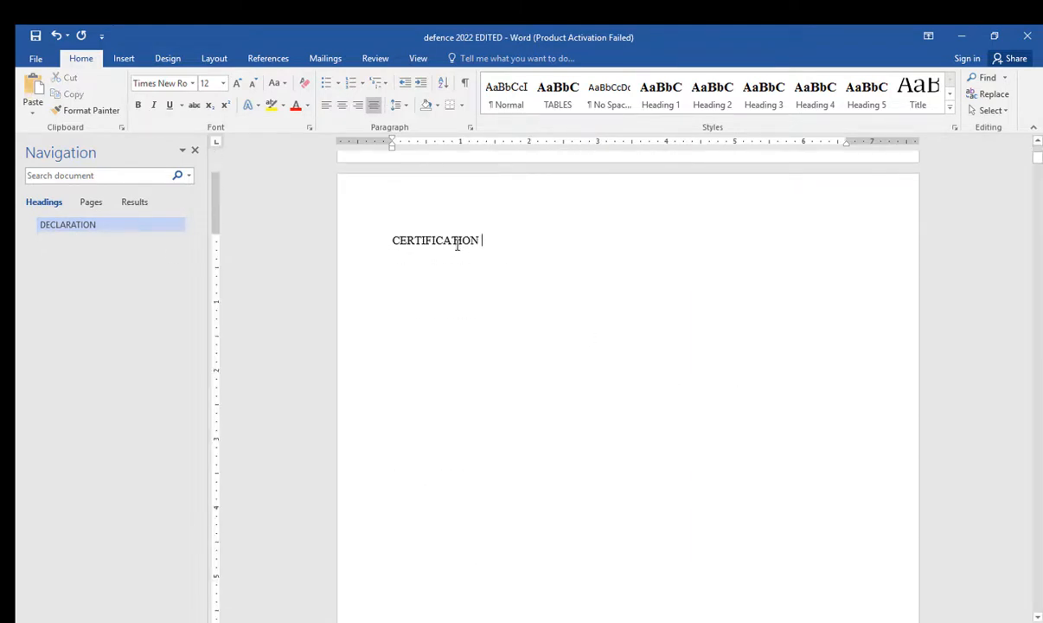
left_click(660, 93)
scroll(633, 317, "down", 15)
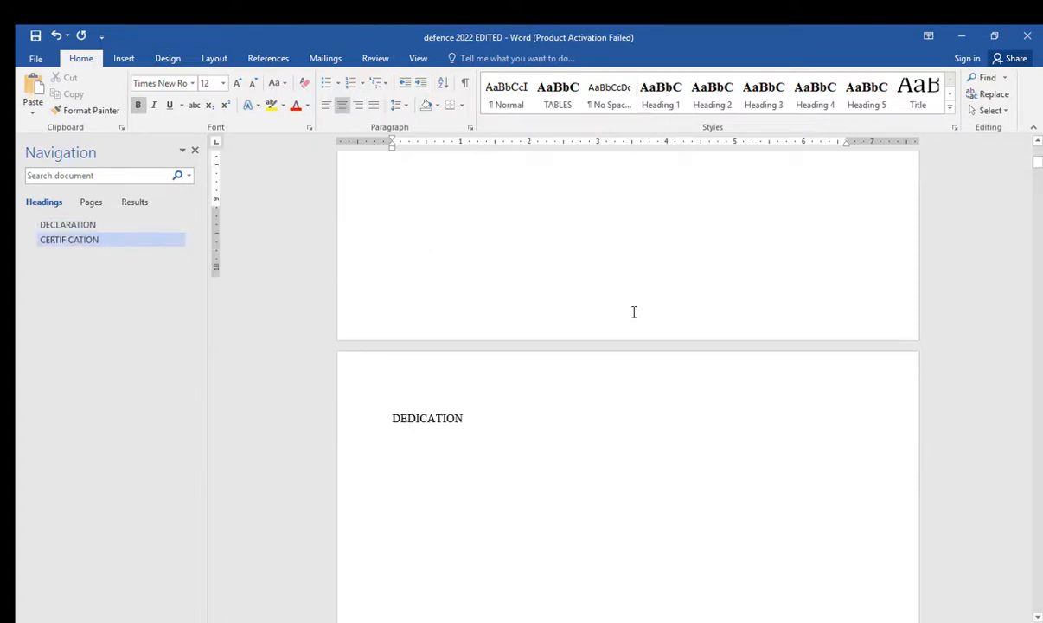
left_click(426, 291)
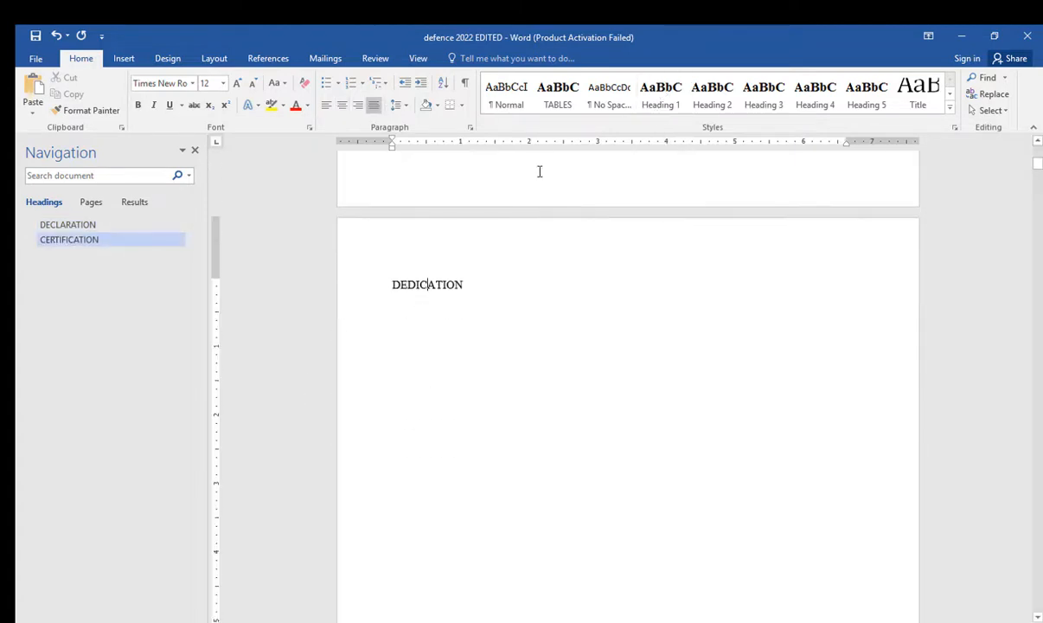
left_click(660, 97)
scroll(573, 429, "down", 10)
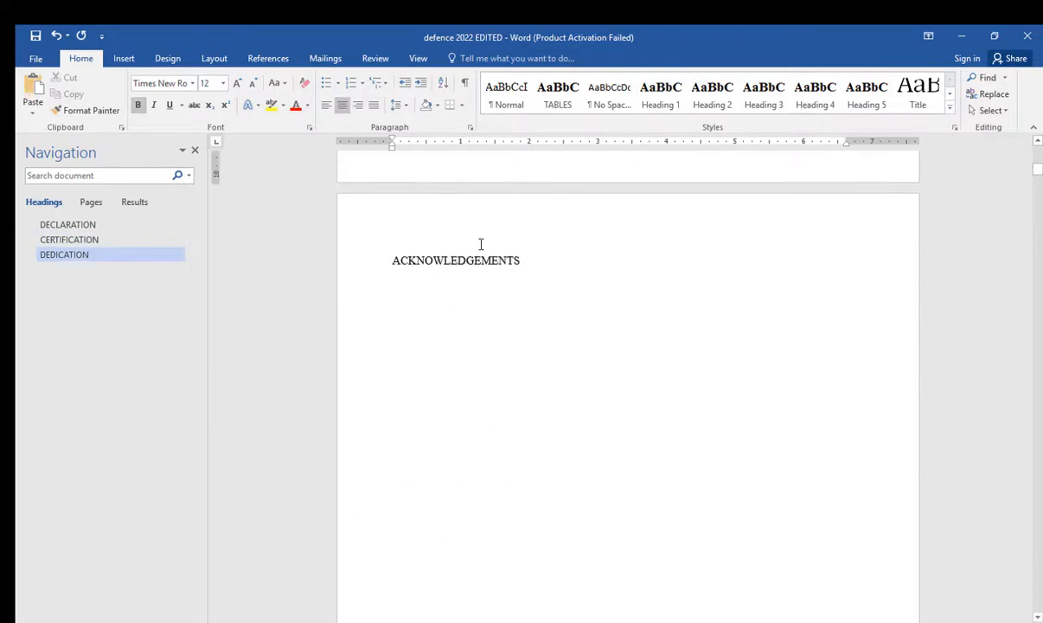
Step: Apply the Heading 1 style to the ACKNOWLEDGEMENTS and ABSTRACT titles
left_click(478, 269)
left_click(661, 97)
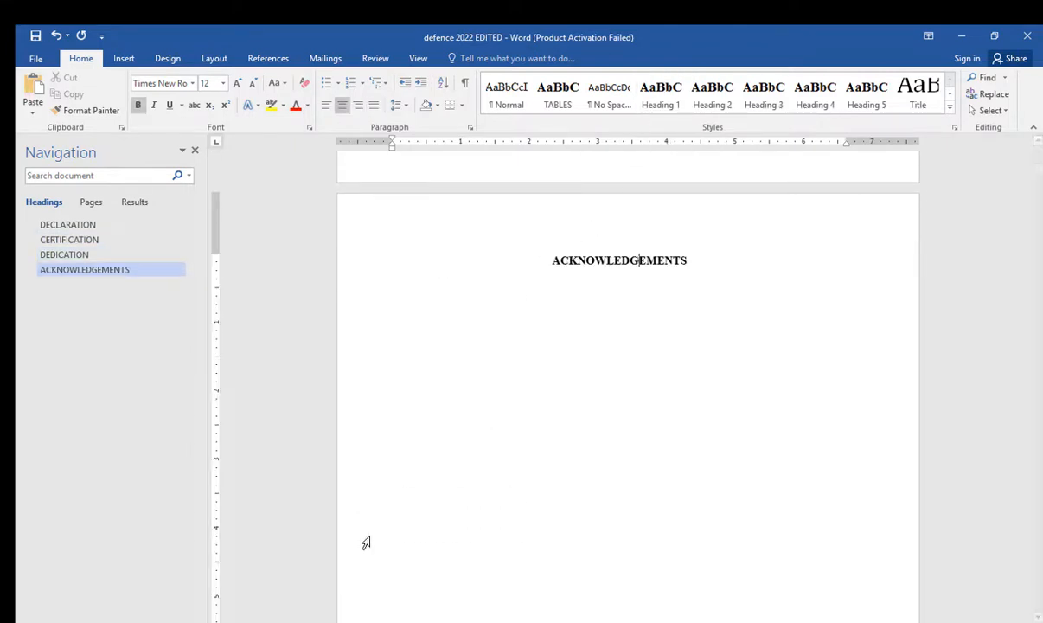
scroll(392, 501, "down", 3)
scroll(392, 501, "down", 5)
left_click(400, 270)
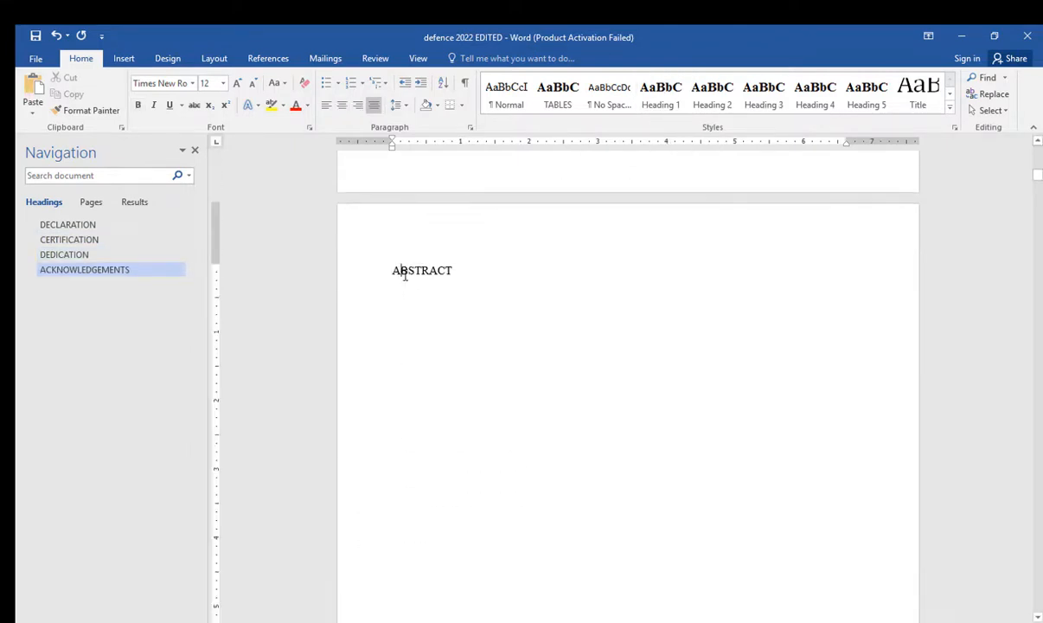
left_click(666, 102)
Step: Apply the Heading 1 style to the RESUMÉ and TABLE OF CONTENTS titles
scroll(498, 518, "down", 6)
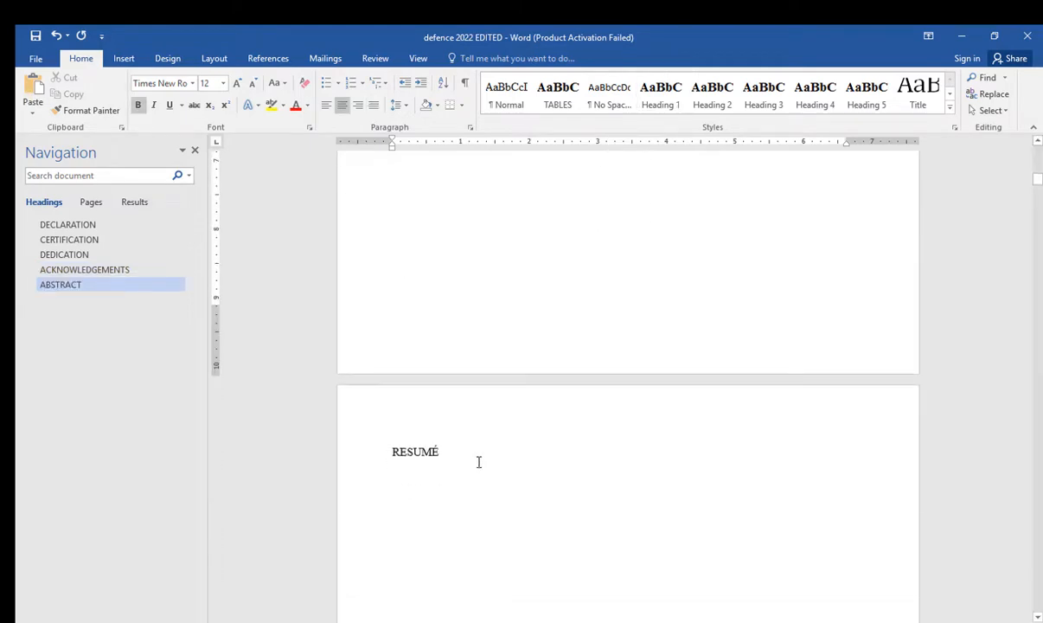
left_click(660, 96)
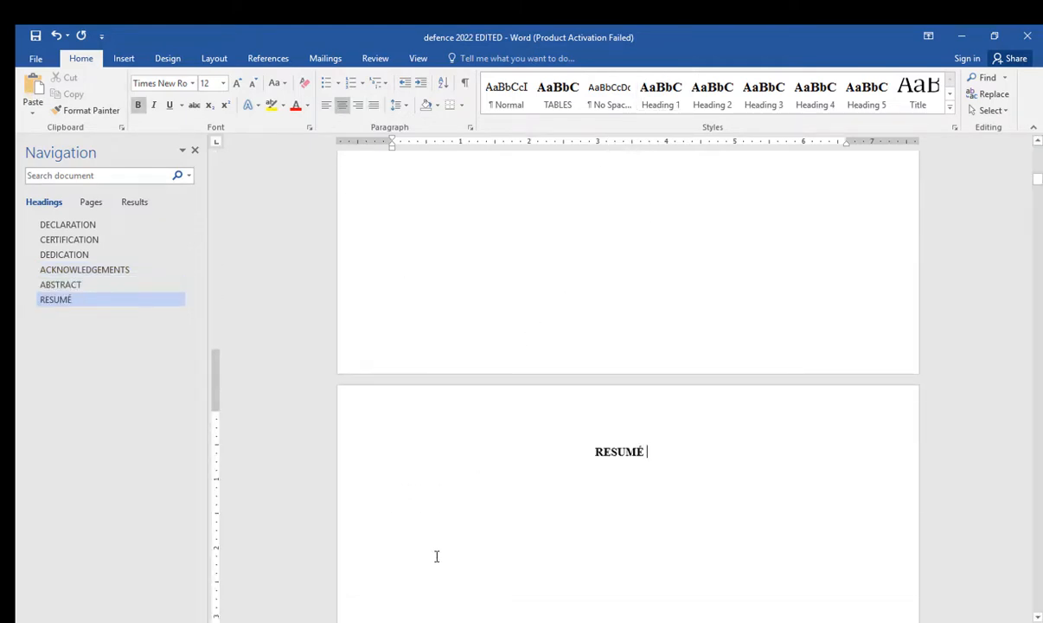
scroll(436, 553, "down", 7)
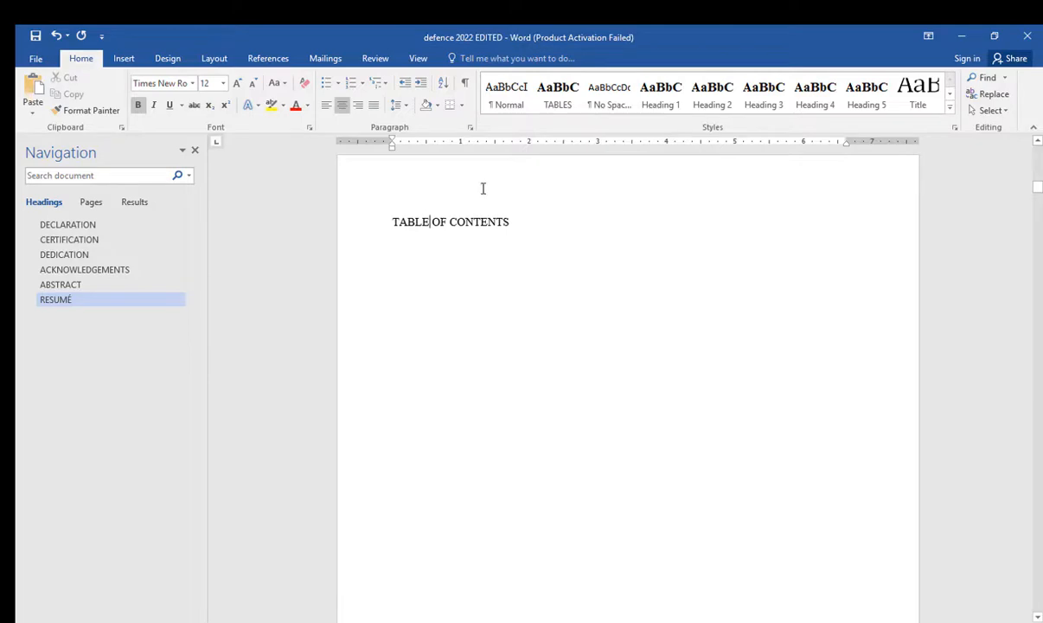
left_click(665, 102)
Step: Apply the Heading 1 style to the CHAPTER ONE and INTRODUCTION lines together
scroll(478, 411, "down", 7)
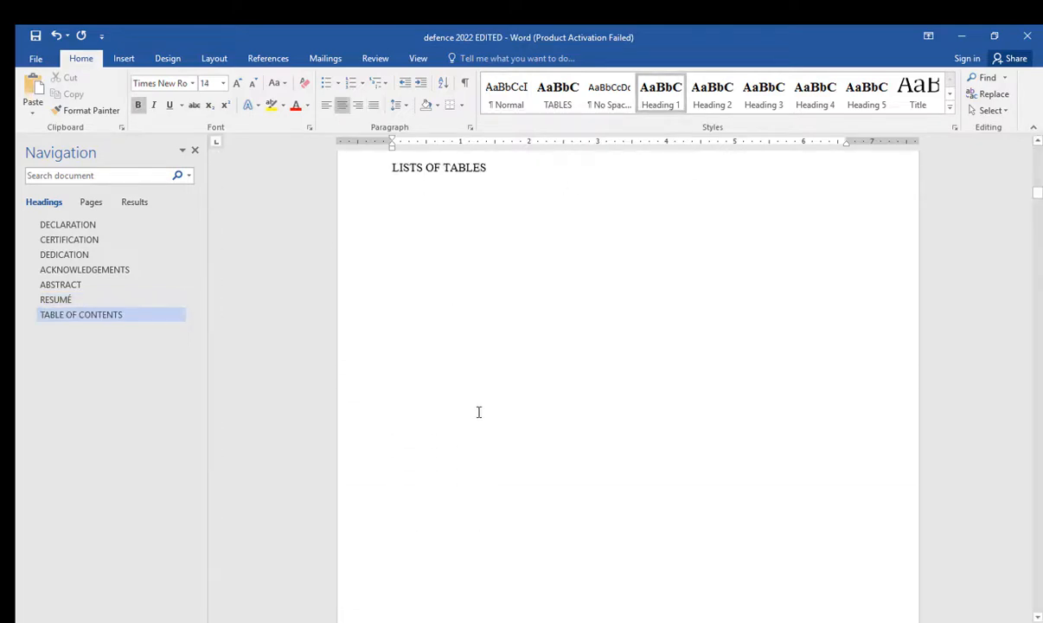
scroll(478, 412, "down", 20)
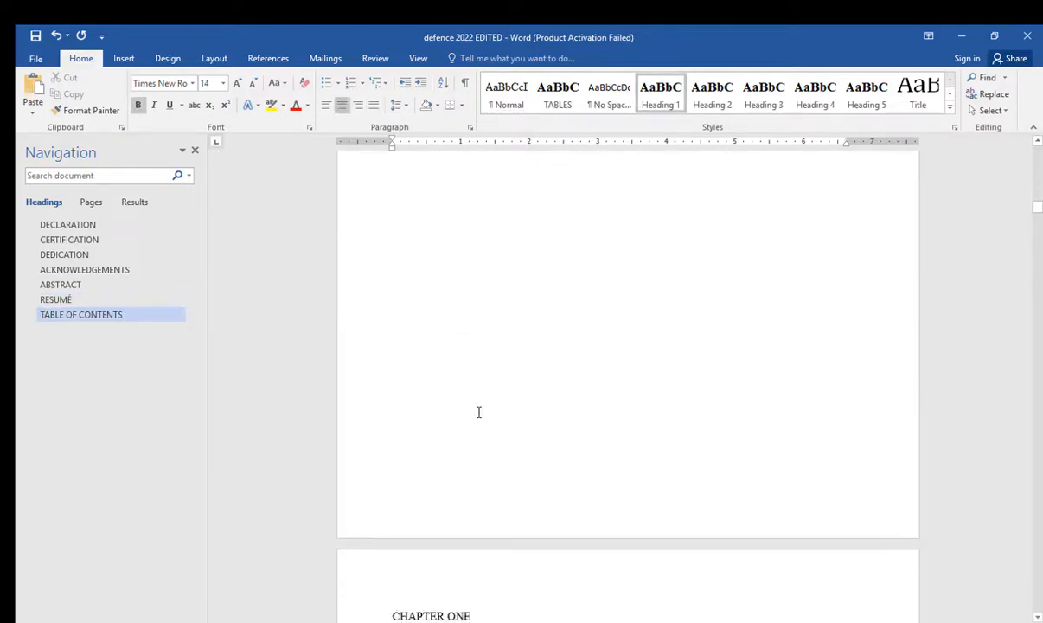
scroll(478, 412, "down", 7)
left_click_drag(378, 296, 441, 327)
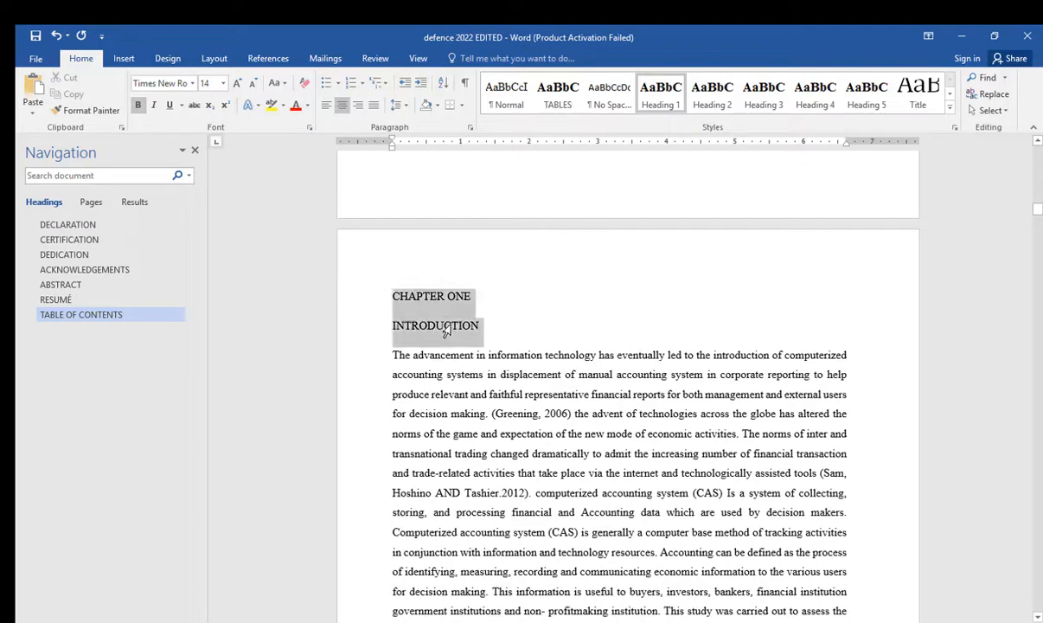
left_click(662, 102)
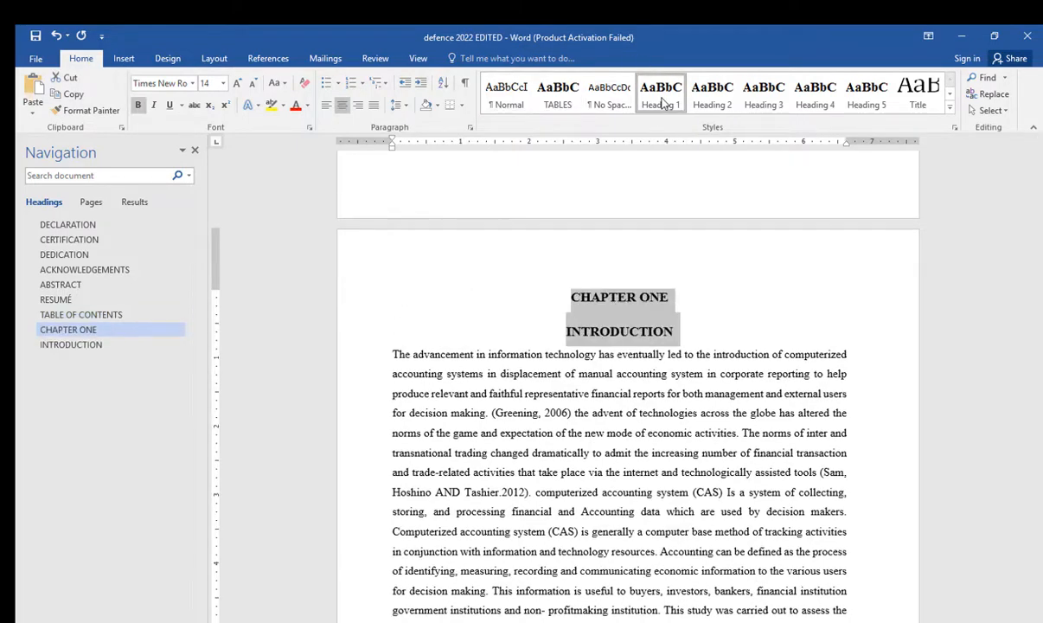
Step: Apply Heading 2 to the 1.1 BACKGROUND TO THE STUDY title and Heading 3 to 1.1.1 Historical Background
scroll(402, 186, "down", 8)
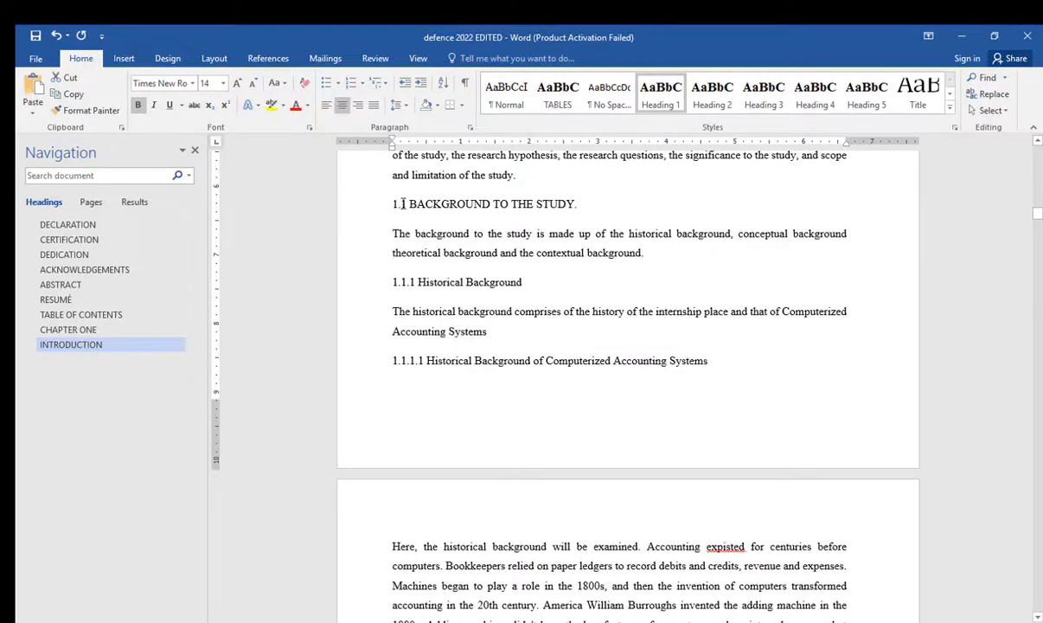
left_click(402, 203)
left_click(726, 101)
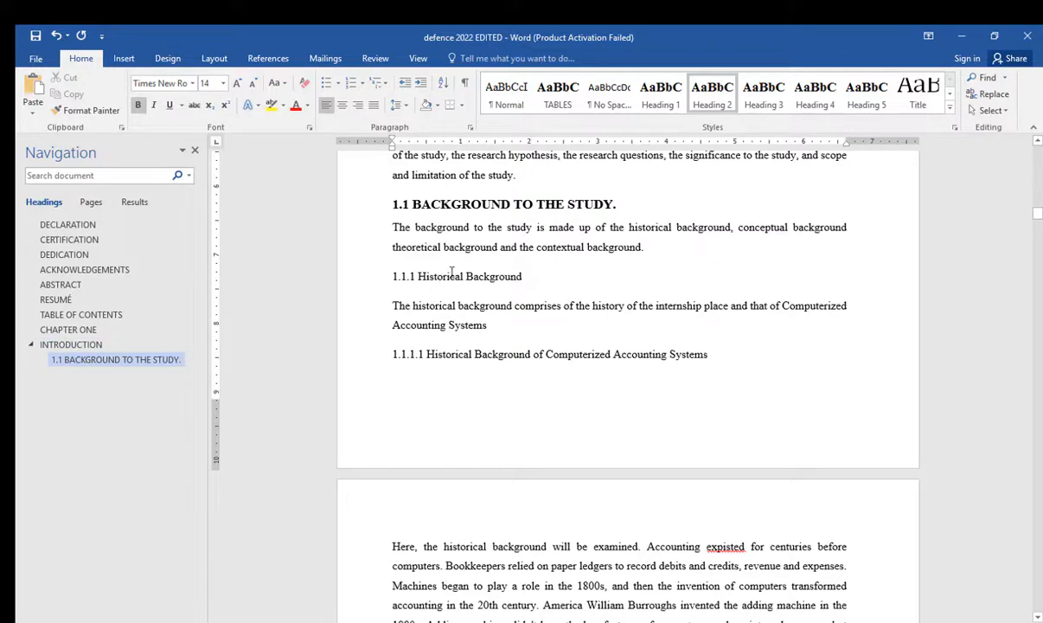
left_click(450, 275)
left_click(763, 95)
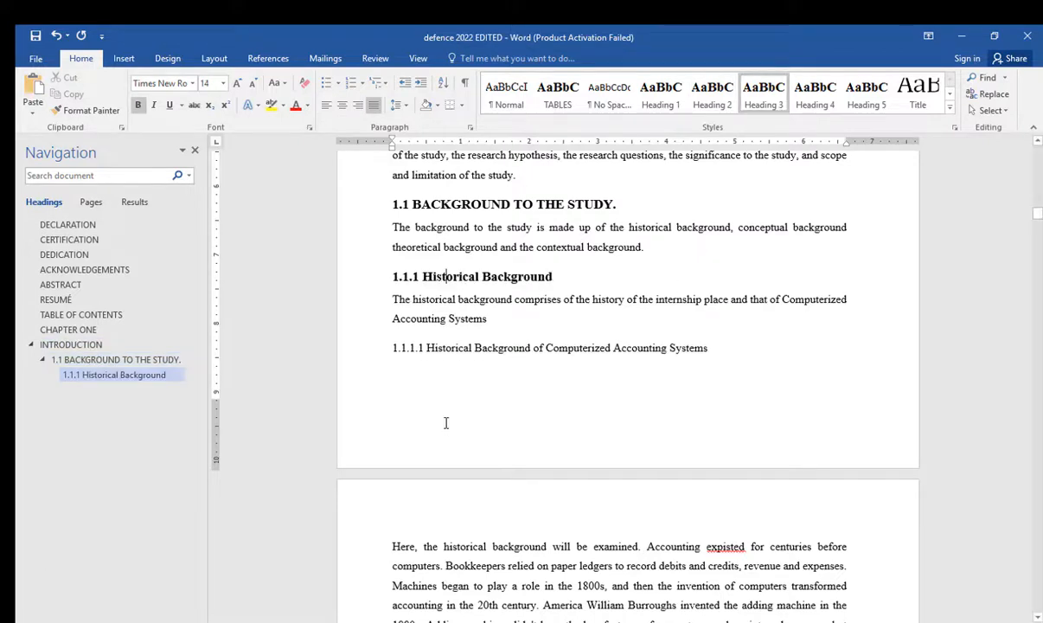
Step: Apply the Heading 4 style to the 1.1.1.1 and 1.1.1.2 Historical Background subtitles
left_click(441, 343)
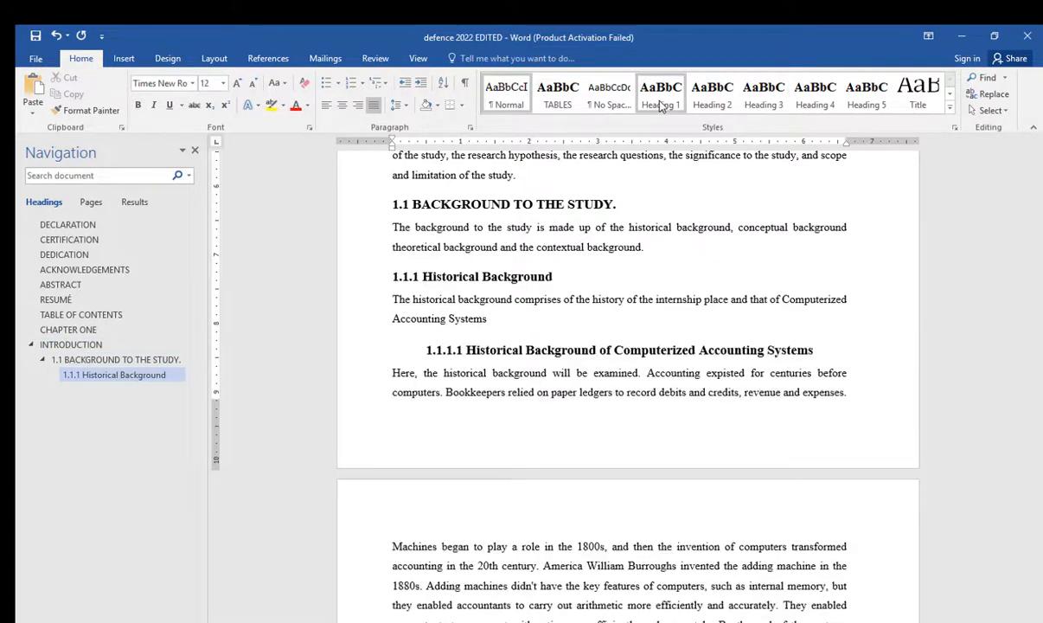
left_click(804, 95)
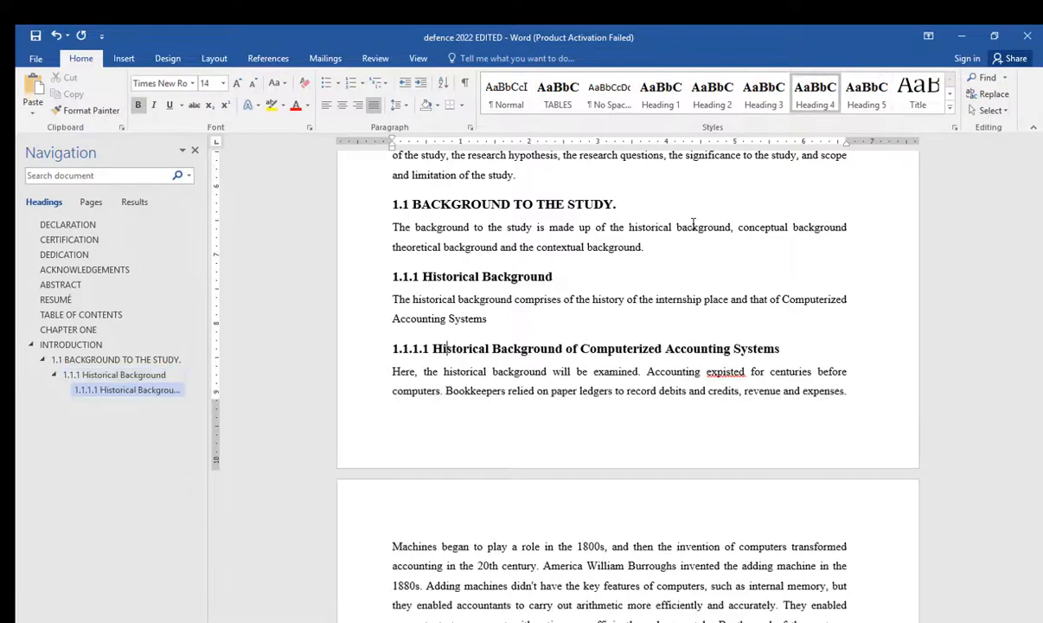
scroll(693, 224, "down", 3)
scroll(693, 224, "down", 15)
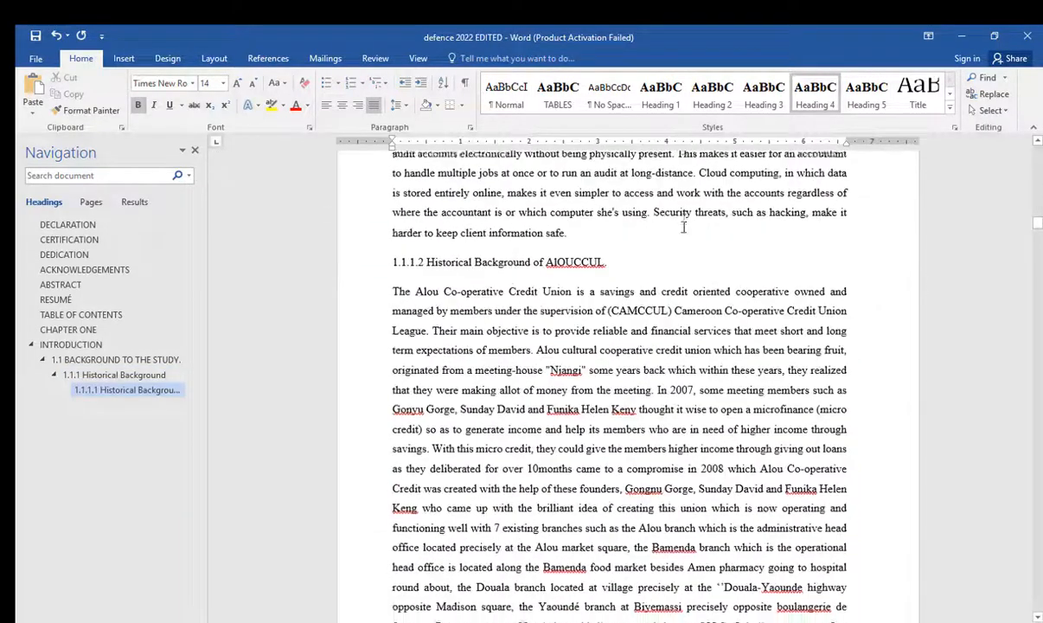
left_click(542, 247)
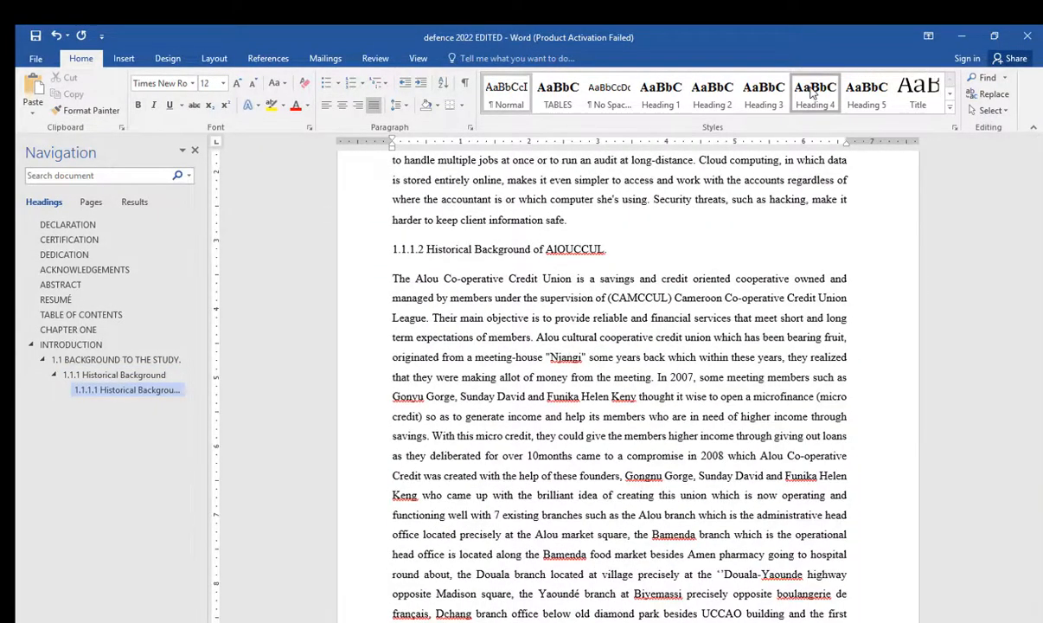
left_click(815, 96)
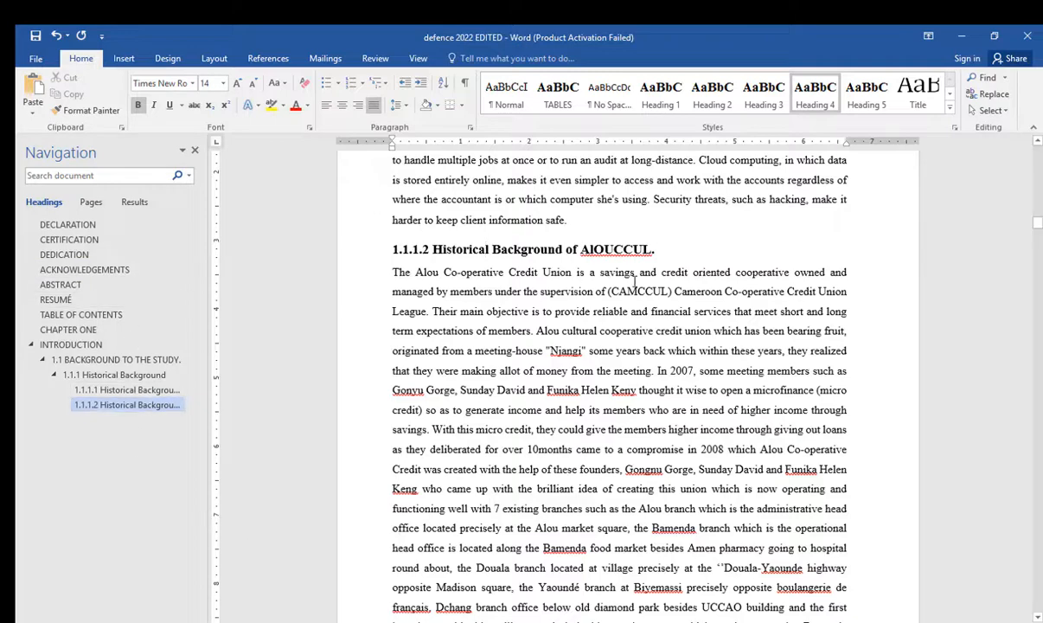
Step: Apply the Heading 3 style to the 1.1.2 Conceptual Background and 1.1.3 Theoretical Background titles
scroll(634, 245, "down", 15)
scroll(634, 246, "down", 1)
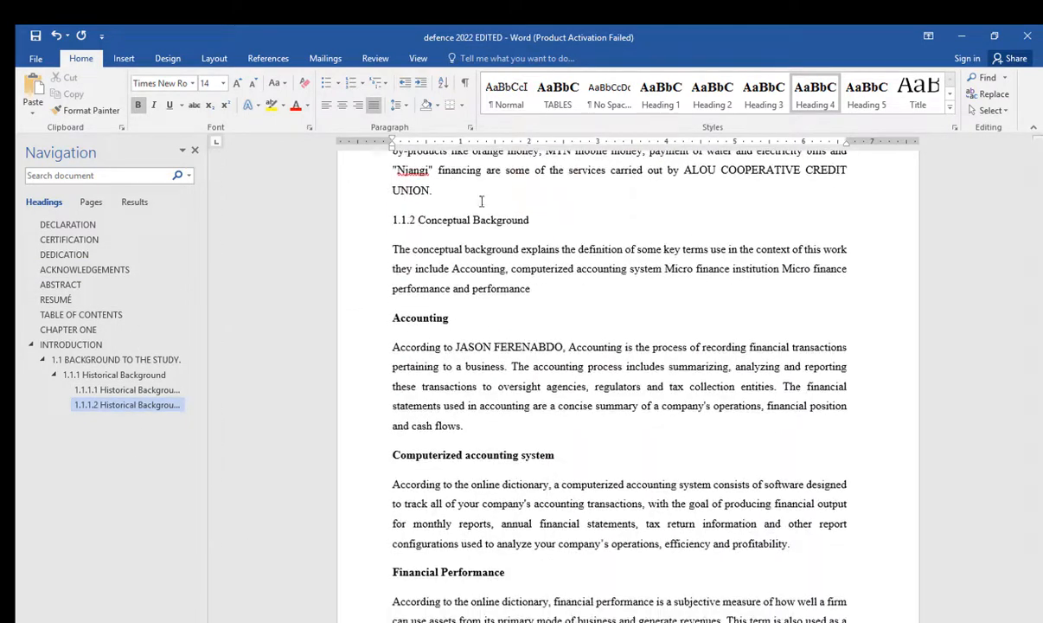
left_click(453, 220)
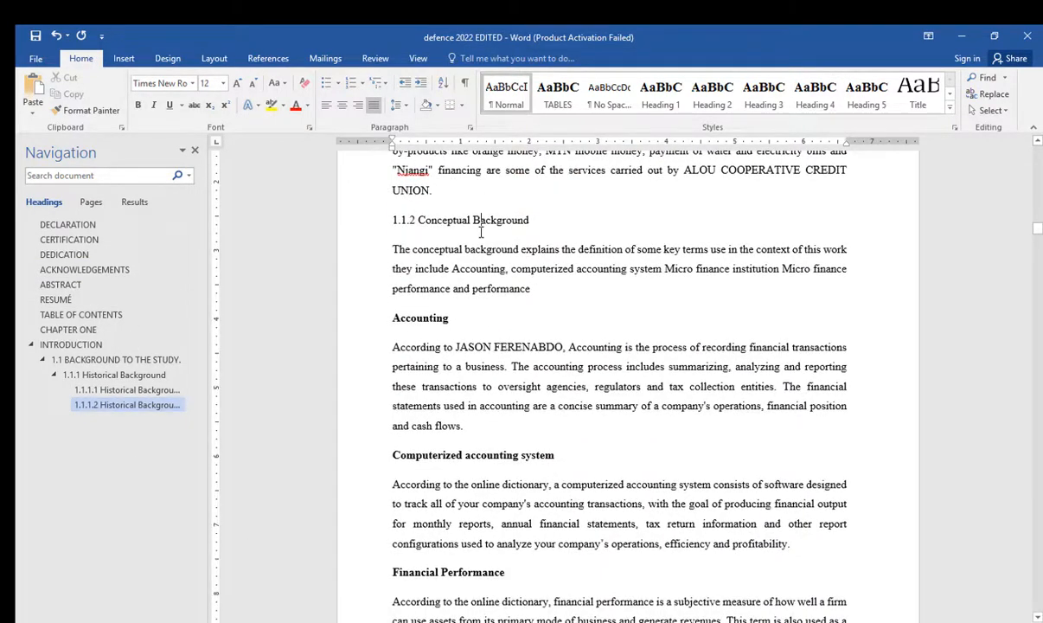
left_click(763, 91)
scroll(426, 321, "down", 15)
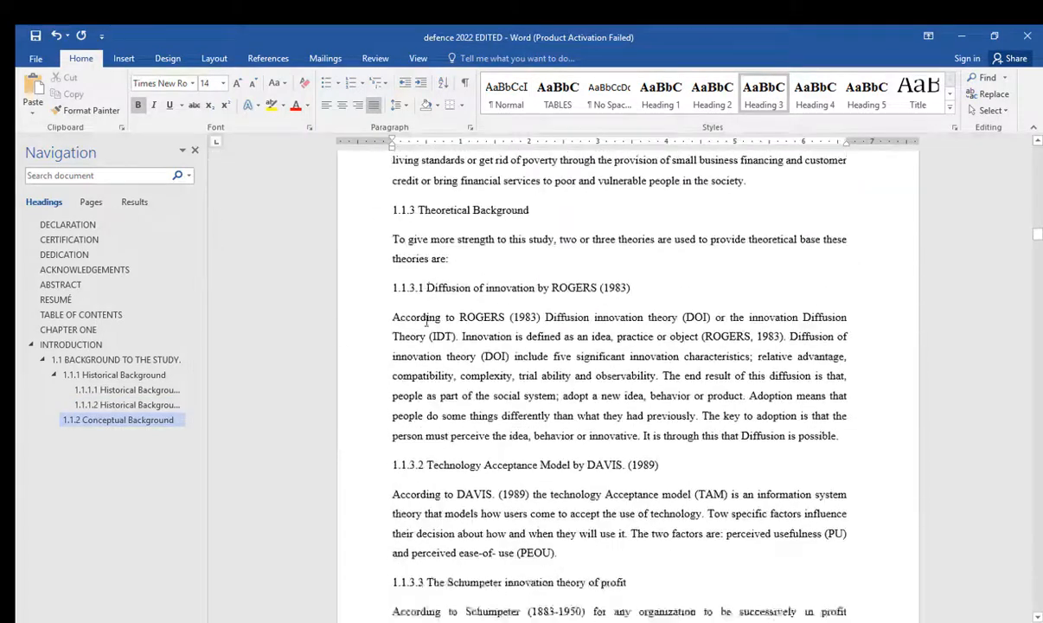
scroll(426, 321, "up", 5)
scroll(427, 321, "up", 2)
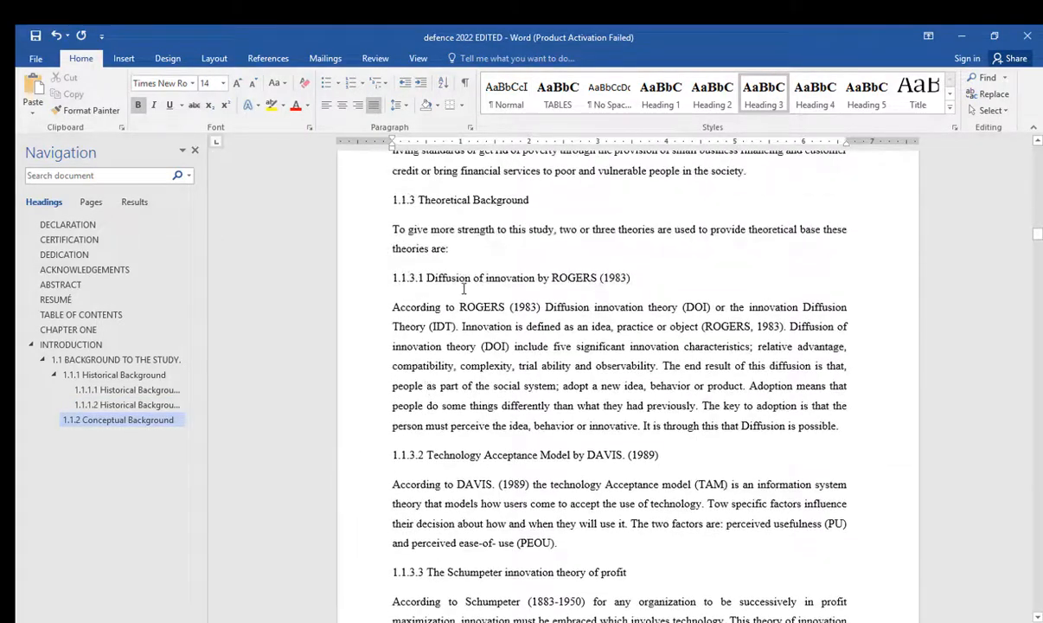
left_click(468, 278)
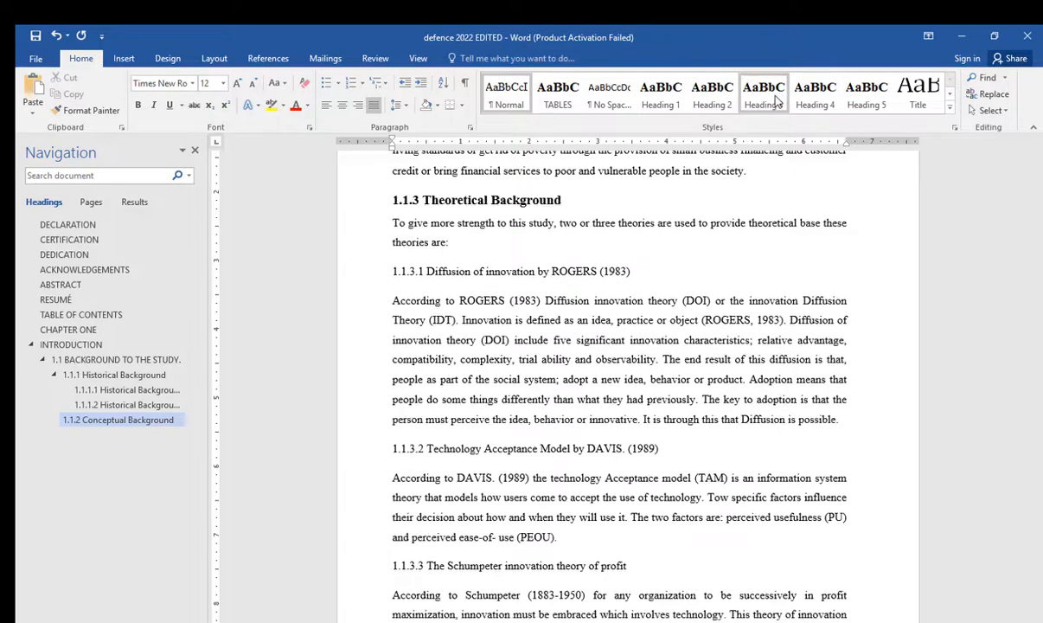
left_click(765, 96)
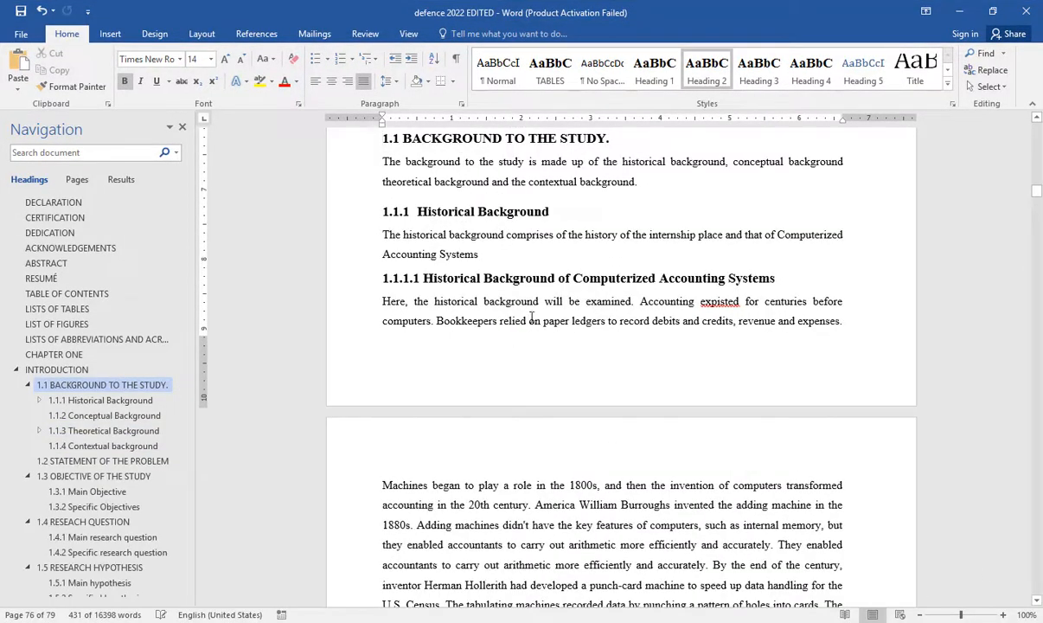
Step: Review the Chapter One headings on the pages and their hierarchy in the document's heading outline
scroll(532, 316, "up", 10)
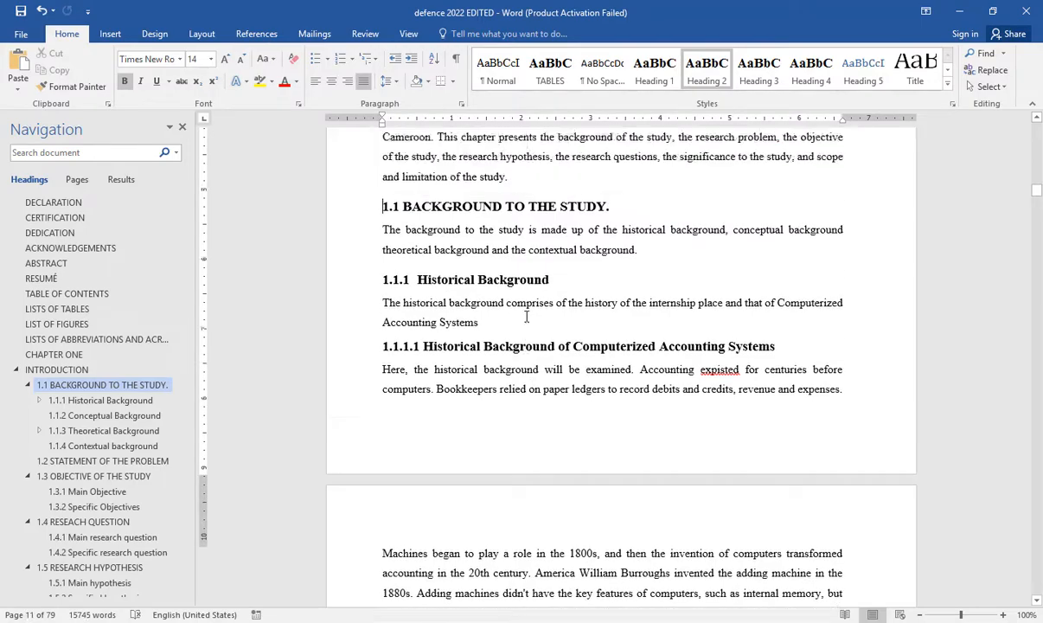
scroll(526, 316, "up", 2)
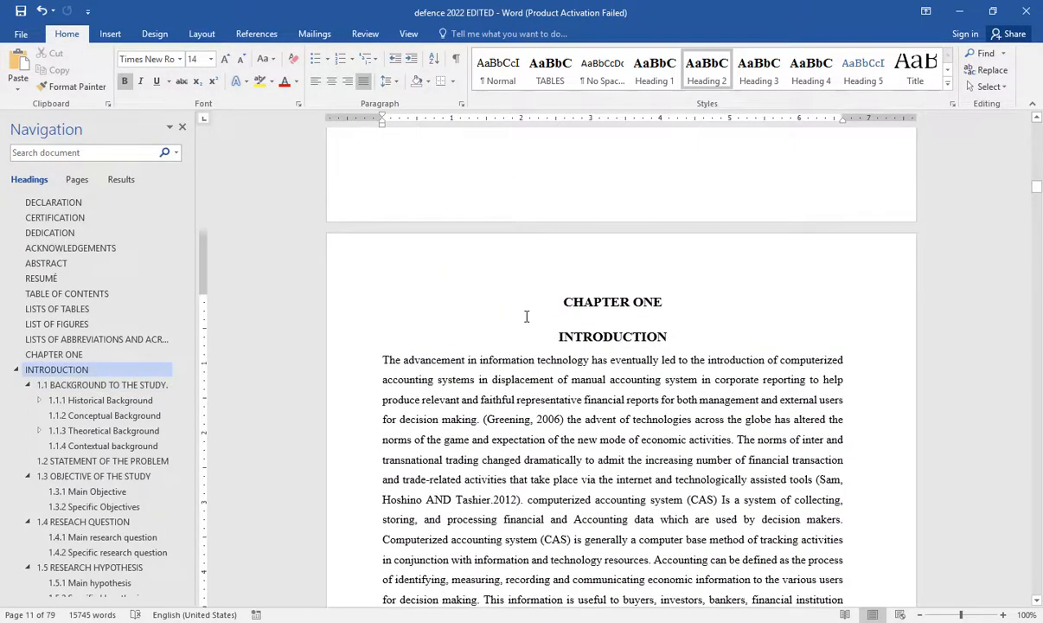
scroll(526, 317, "down", 15)
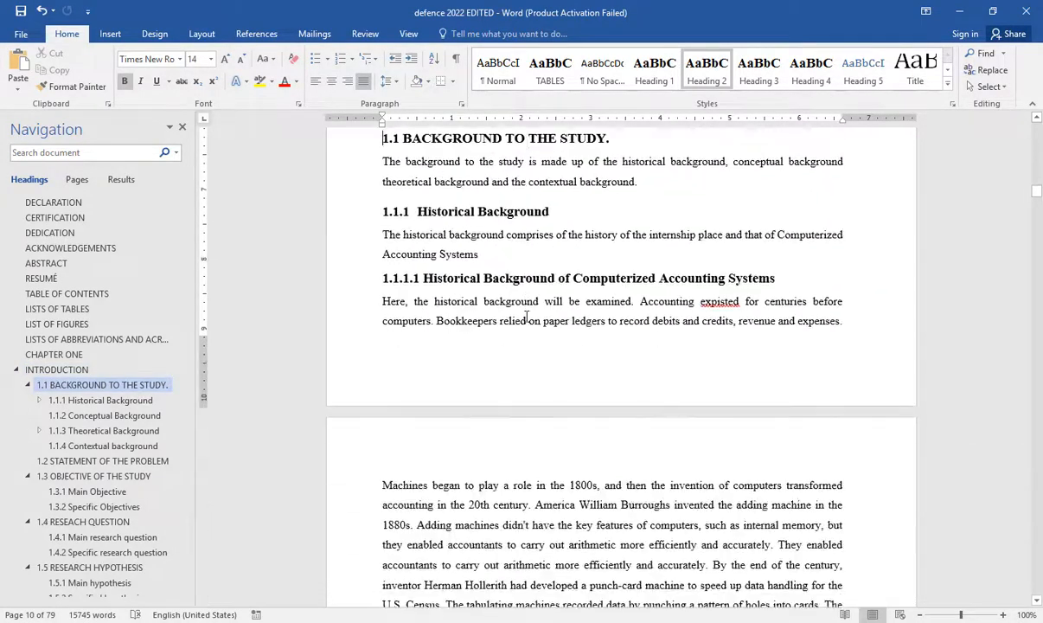
scroll(526, 317, "down", 5)
scroll(50, 364, "down", 5)
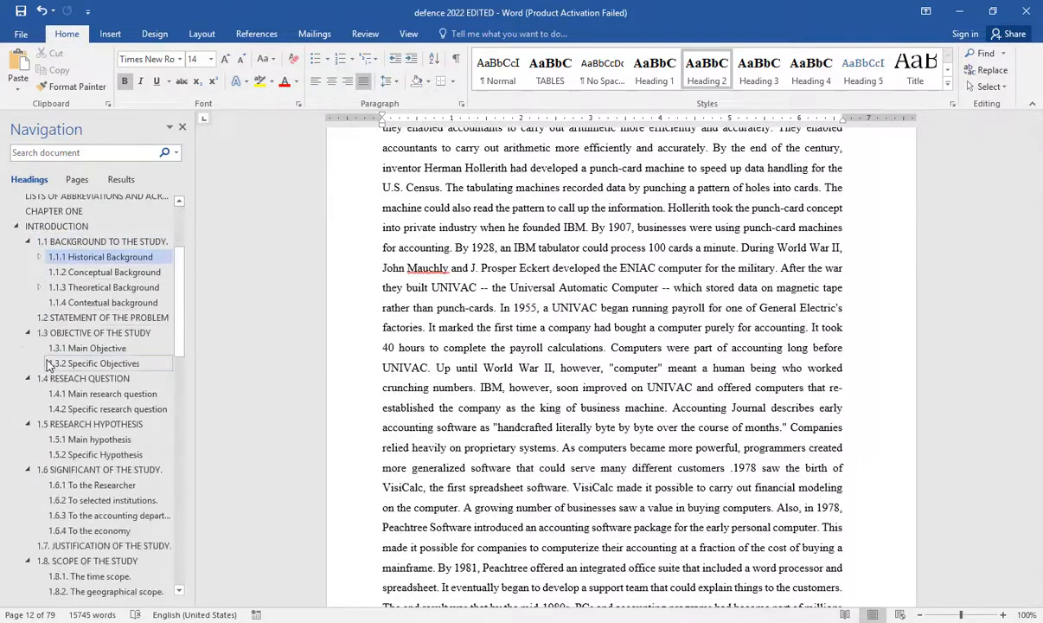
scroll(49, 363, "up", 5)
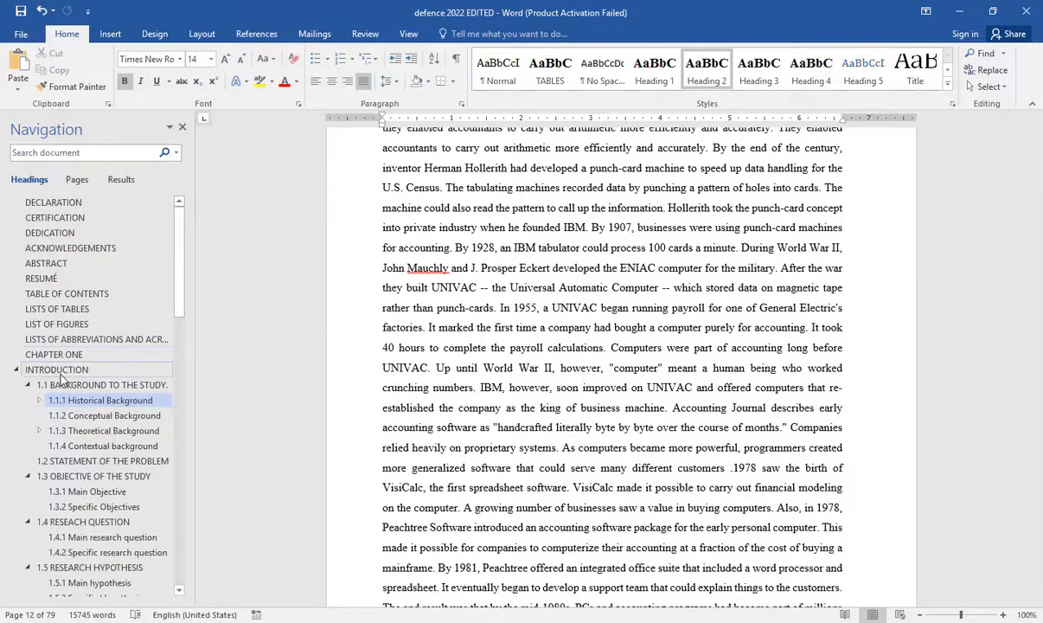
scroll(60, 359, "down", 6)
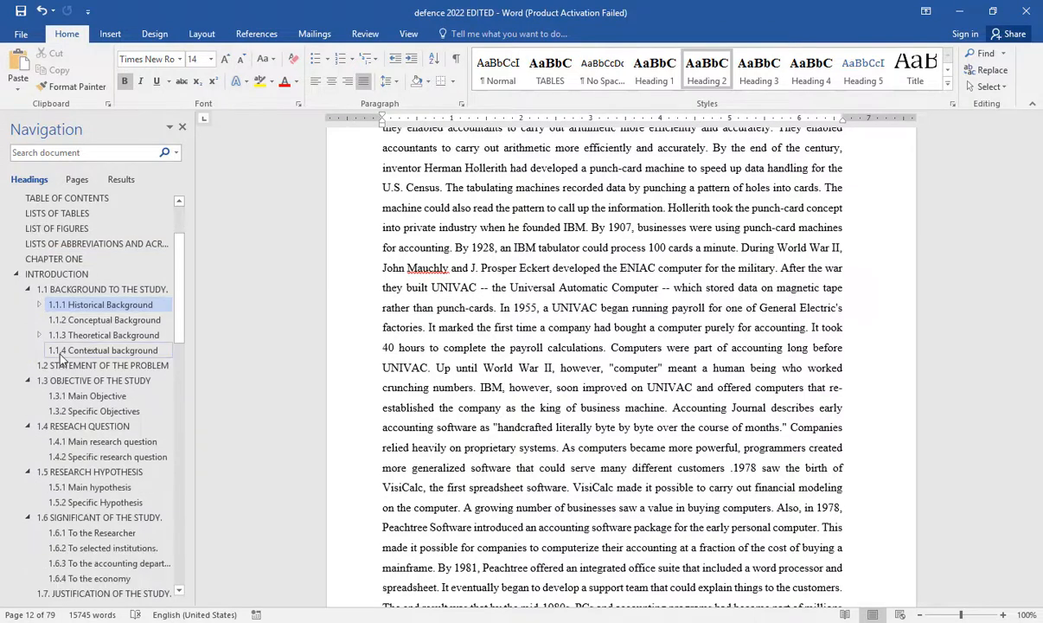
scroll(60, 359, "down", 1)
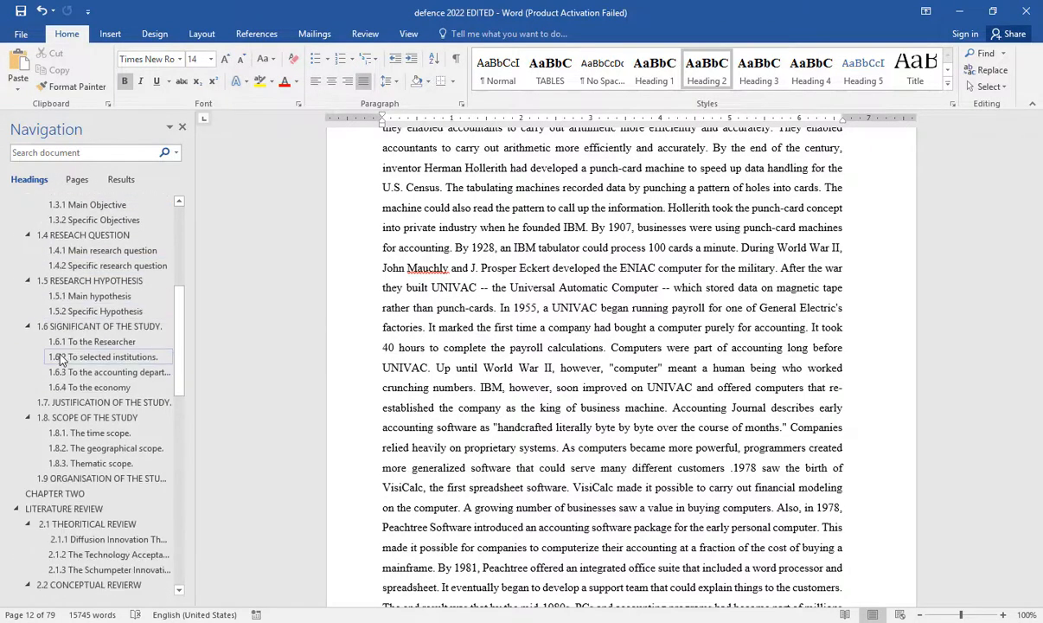
Step: Examine the heading levels of the Chapter Two title, 2.1 and 2.1.1, and the remaining chapters in the heading outline
left_click(67, 525)
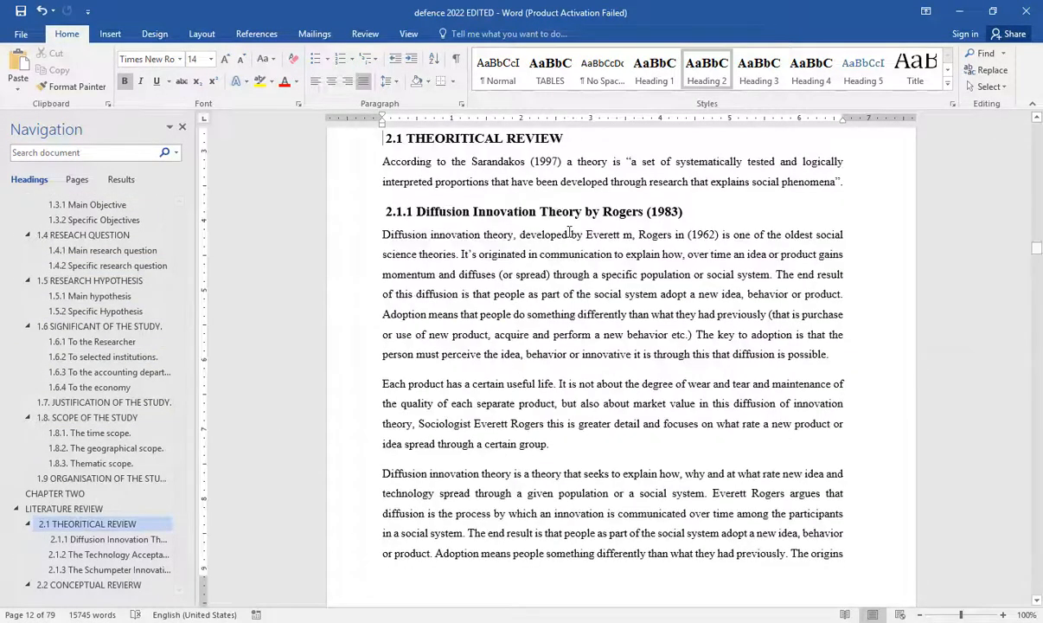
scroll(536, 225, "up", 4)
left_click_drag(540, 255, 692, 298)
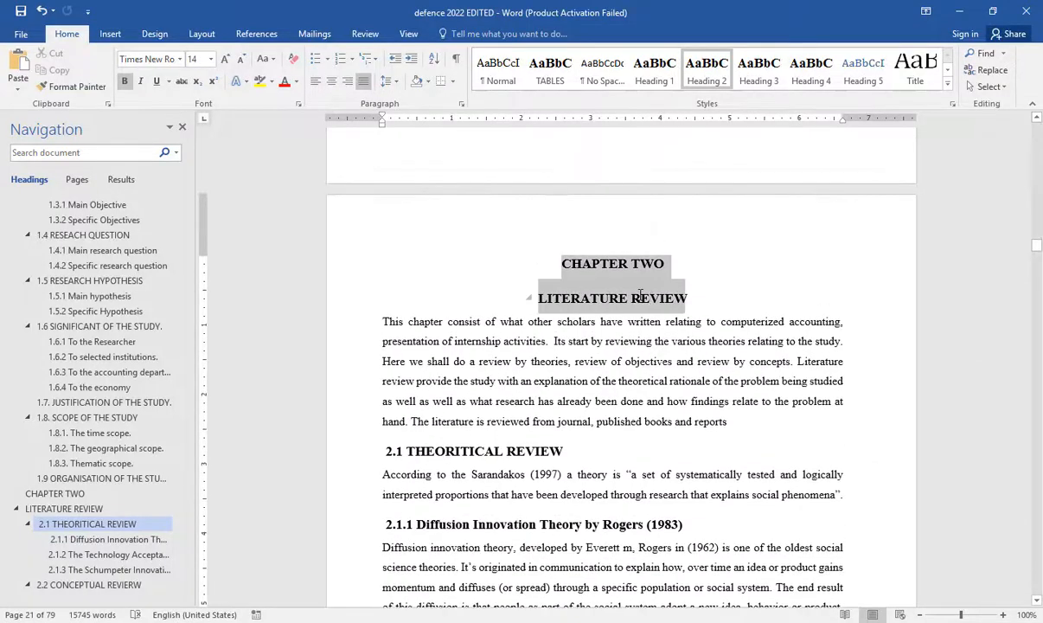
scroll(618, 419, "down", 4)
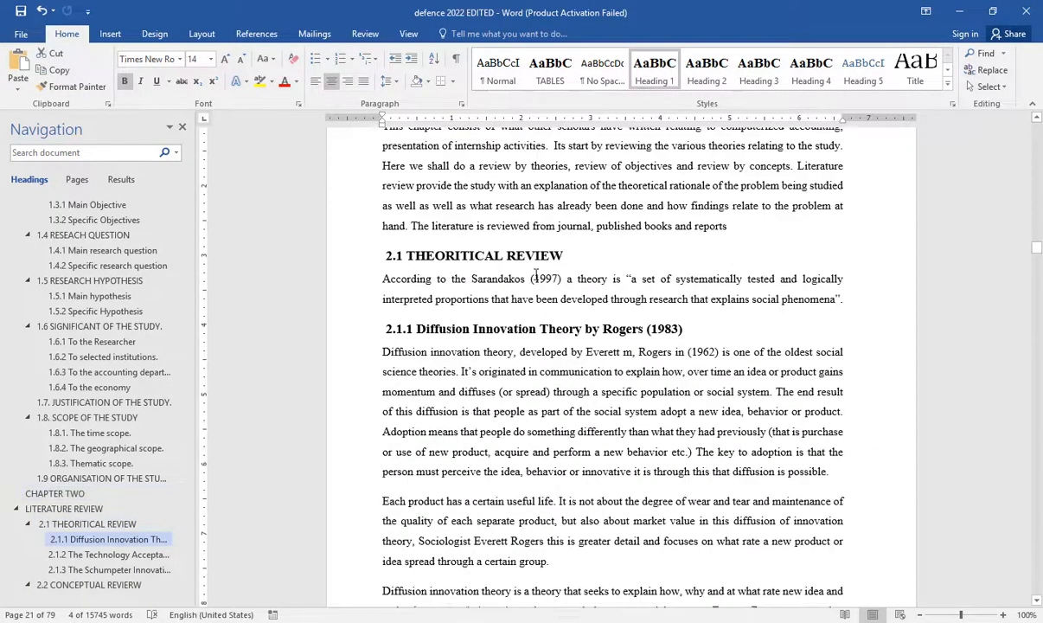
left_click(495, 240)
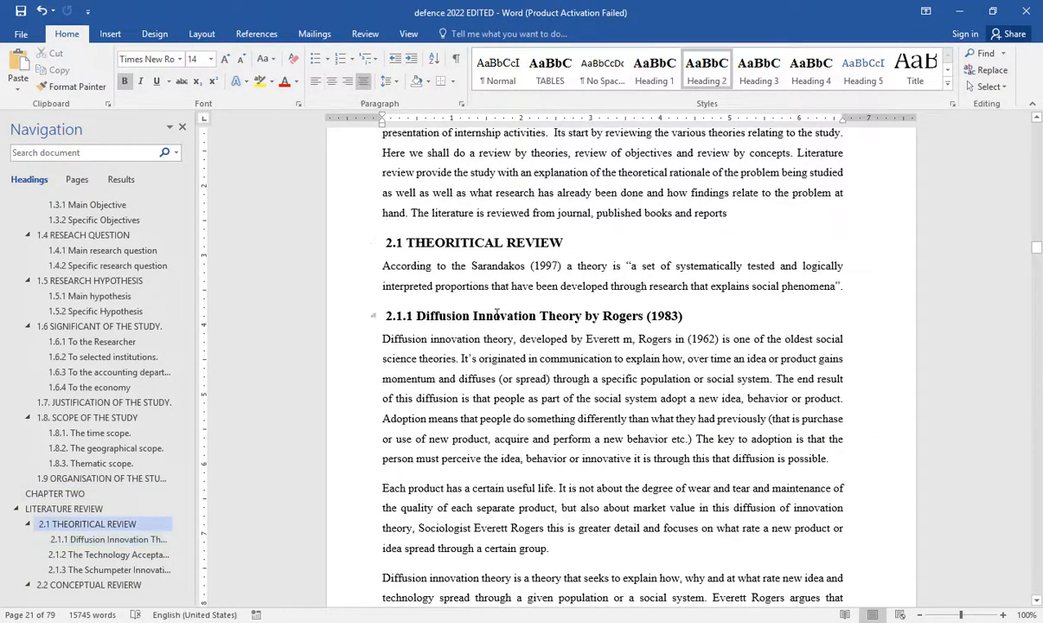
left_click(494, 314)
scroll(493, 315, "down", 4)
scroll(52, 413, "down", 2)
scroll(52, 414, "down", 8)
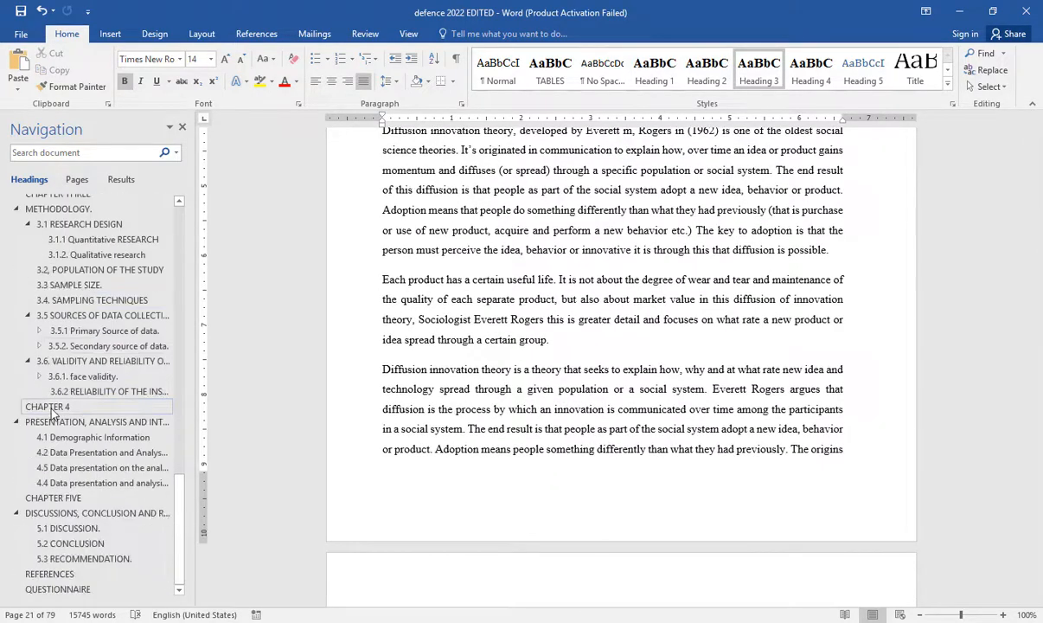
Step: Review the 5.1 Discussion section in Chapter Five
left_click(86, 528)
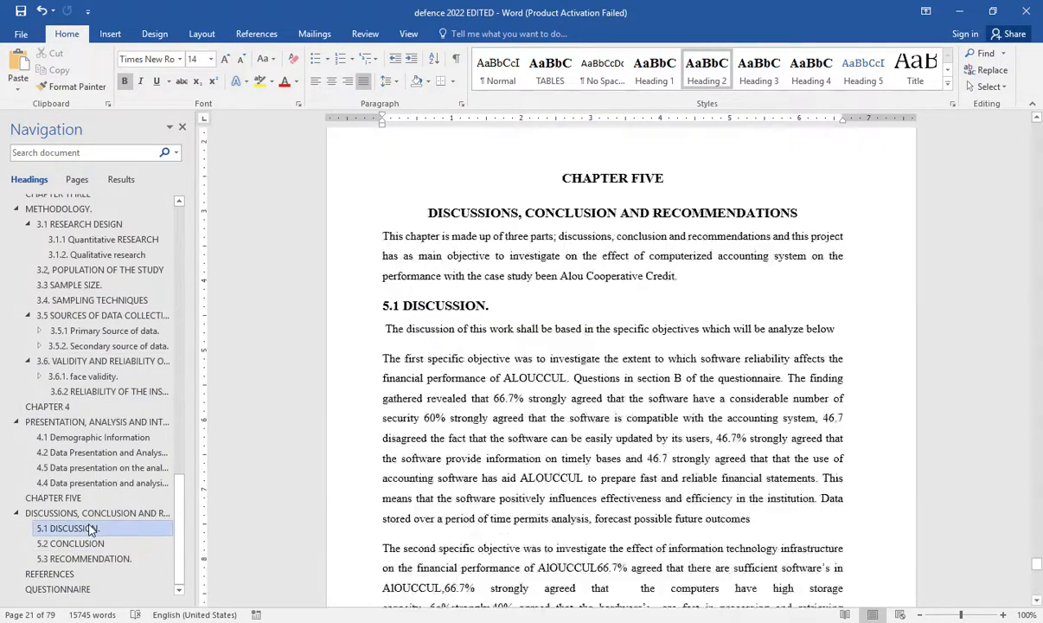
scroll(470, 331, "down", 3)
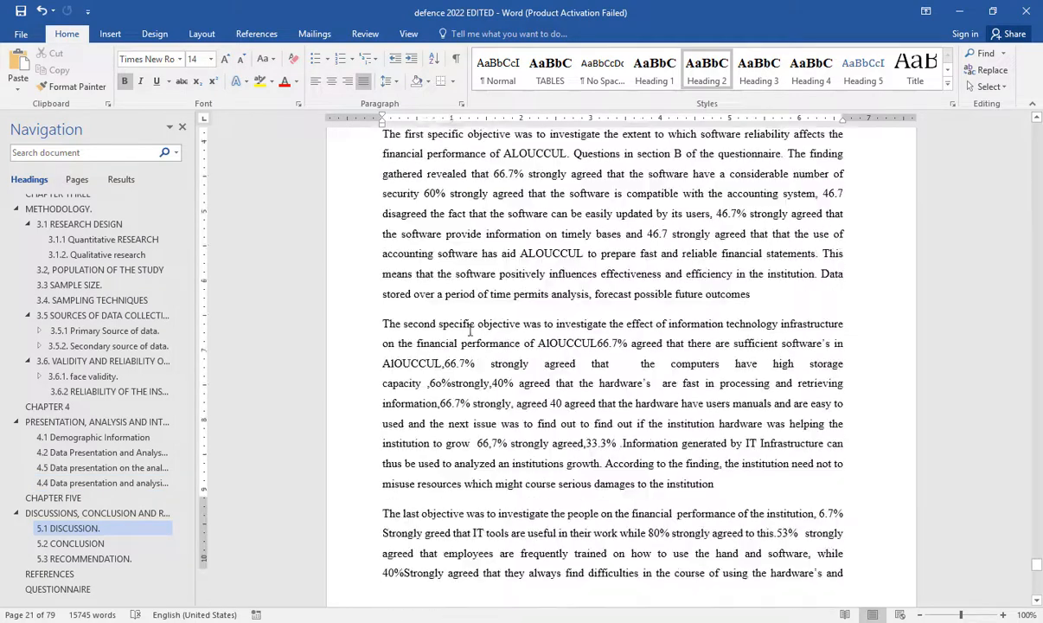
scroll(470, 331, "up", 10)
Step: Insert the Automatic Table 2 table of contents under the TABLE OF CONTENTS title
scroll(45, 315, "up", 15)
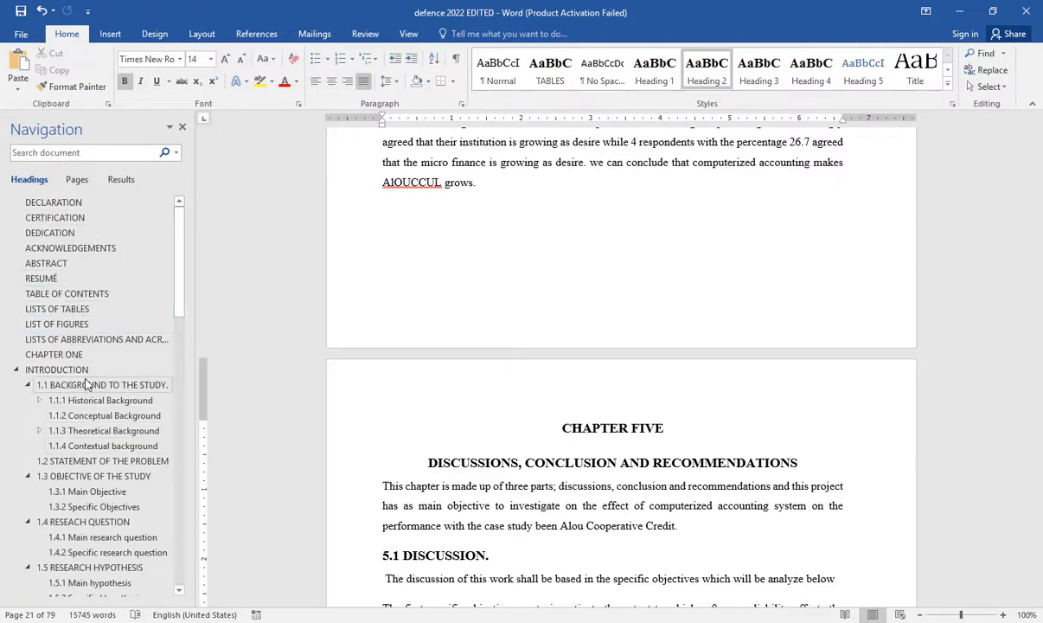
left_click(69, 294)
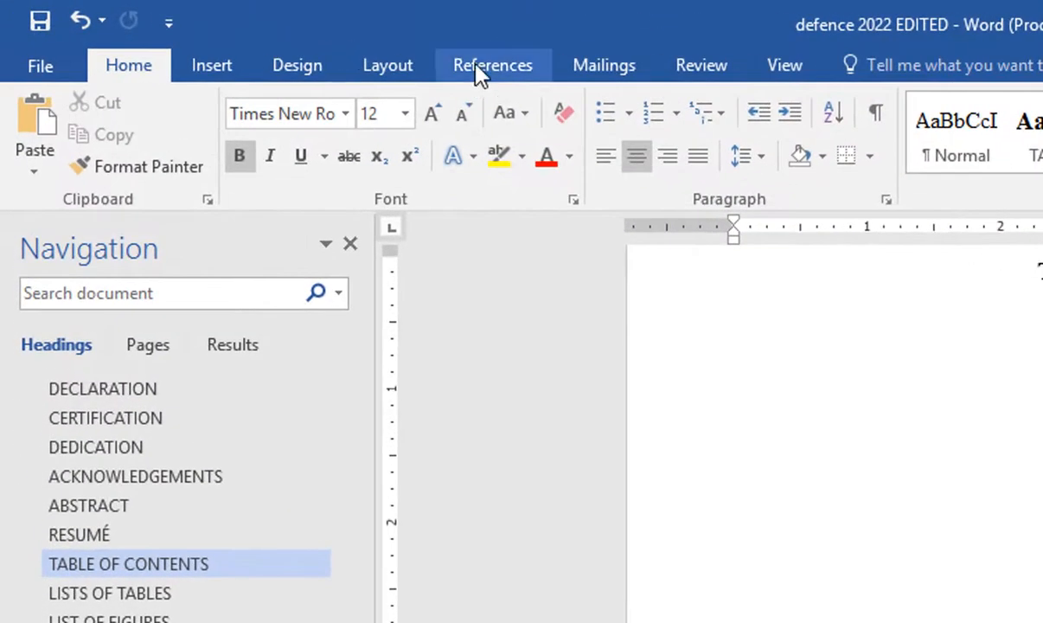
left_click(480, 73)
left_click(78, 173)
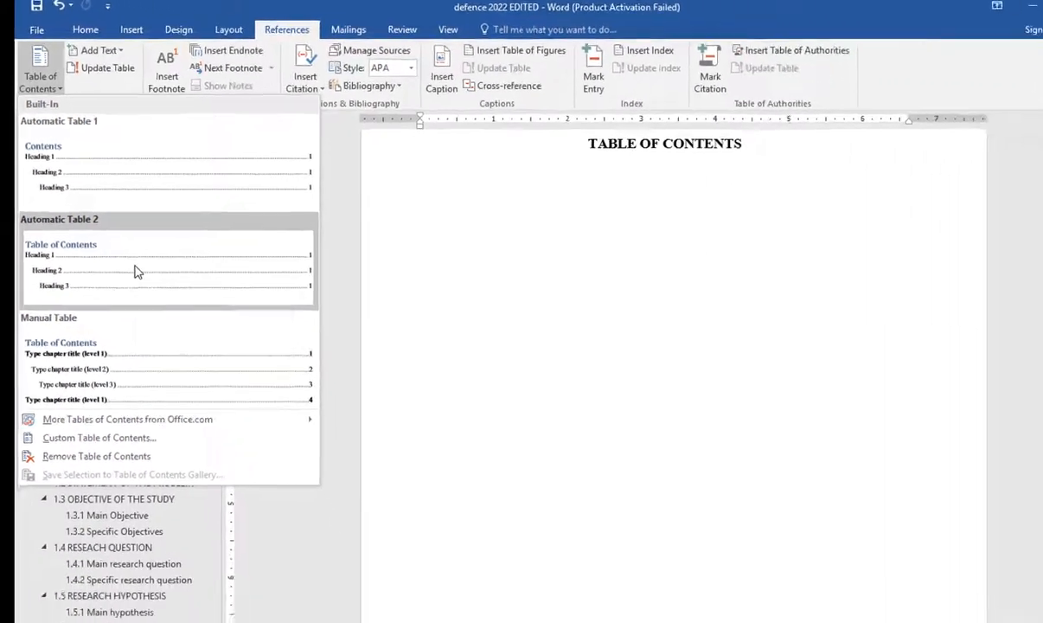
left_click(233, 351)
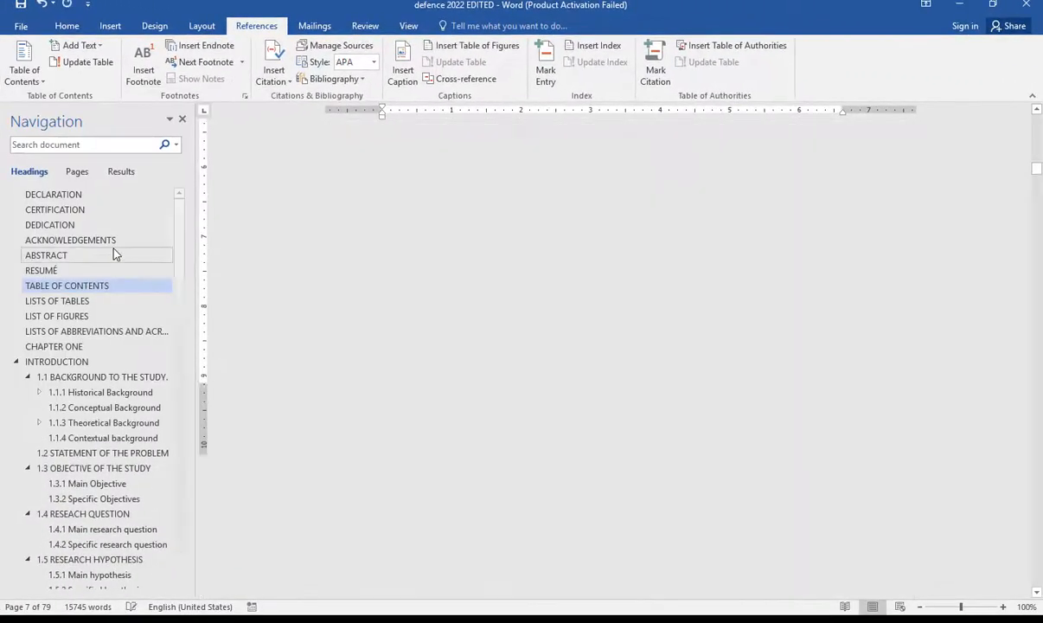
Step: Review the entries of the generated table of contents and compare them with the document's heading outline
scroll(502, 277, "up", 9)
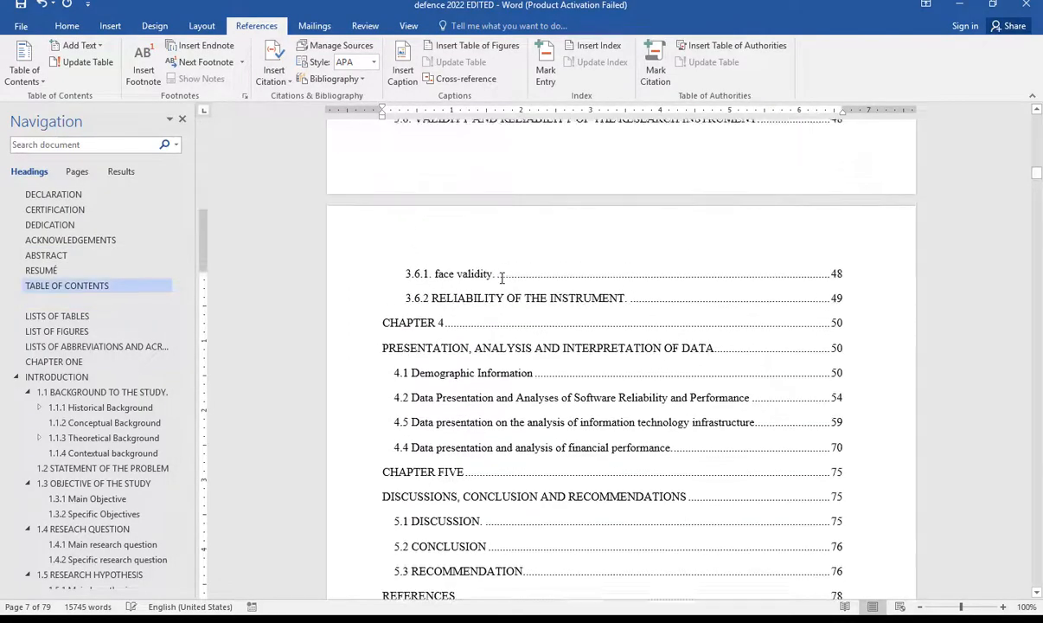
scroll(502, 278, "up", 14)
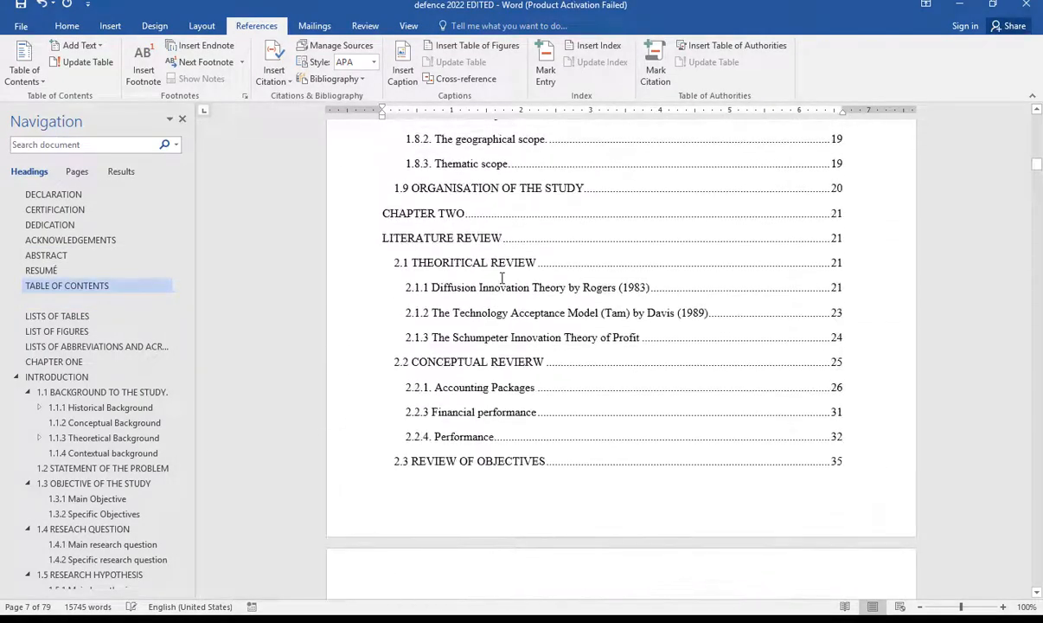
scroll(502, 277, "up", 15)
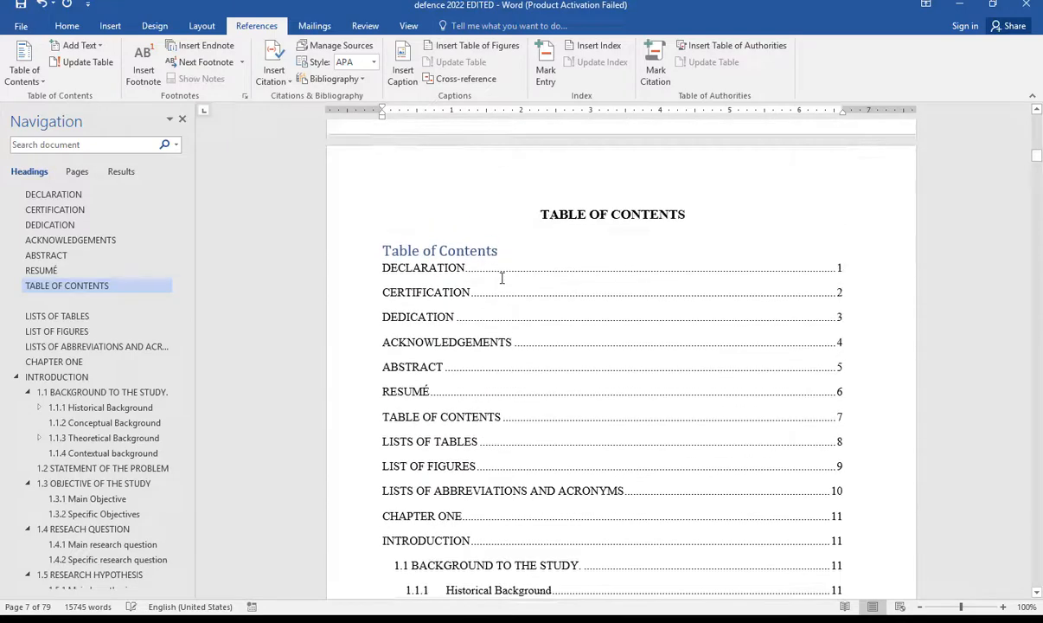
left_click(506, 289)
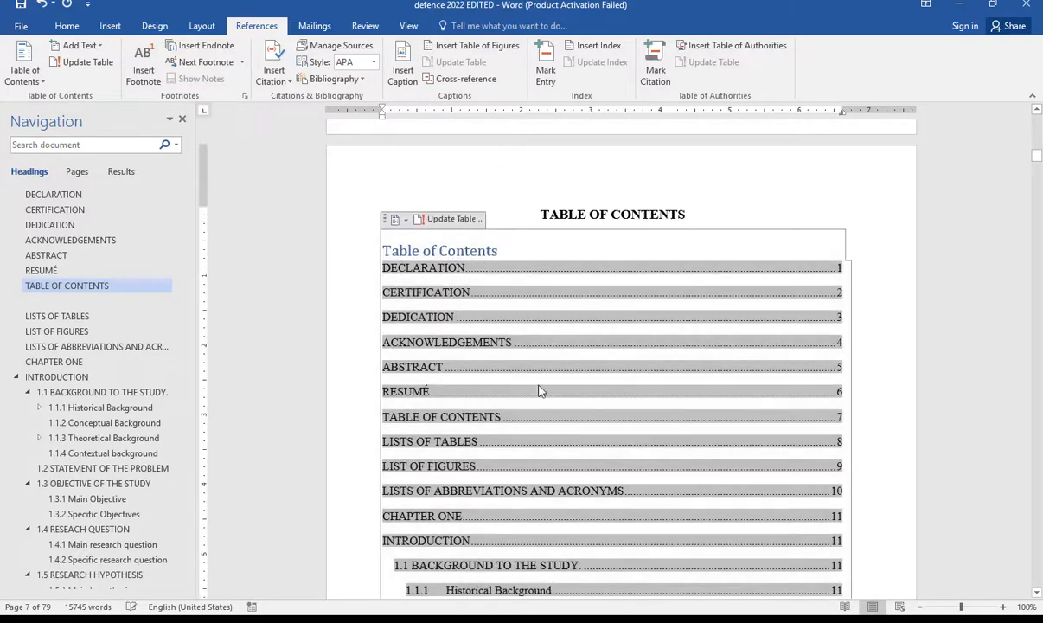
double_click(669, 267)
left_click(650, 366)
scroll(109, 354, "down", 15)
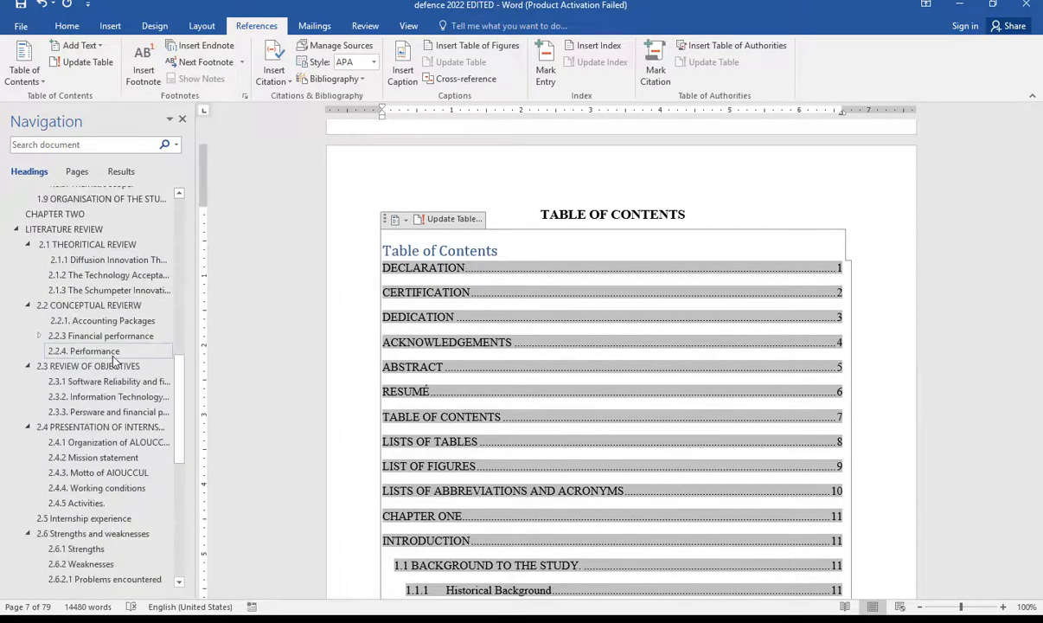
scroll(114, 362, "down", 10)
scroll(109, 357, "up", 20)
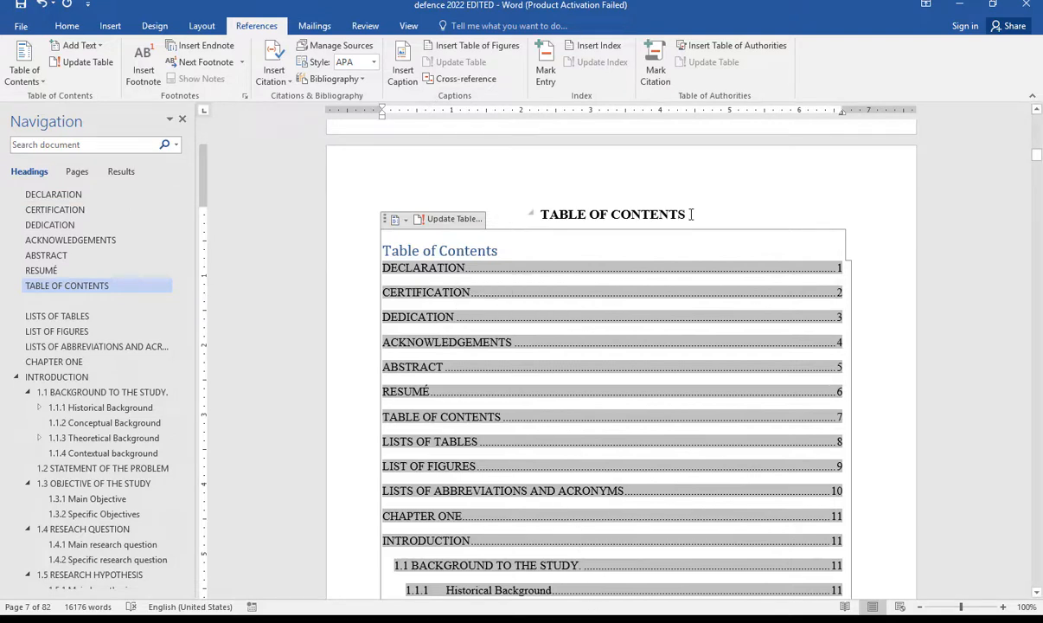
Step: Apply the Heading 1 style to the automatic table's own "Table of Contents" title
left_click(501, 252)
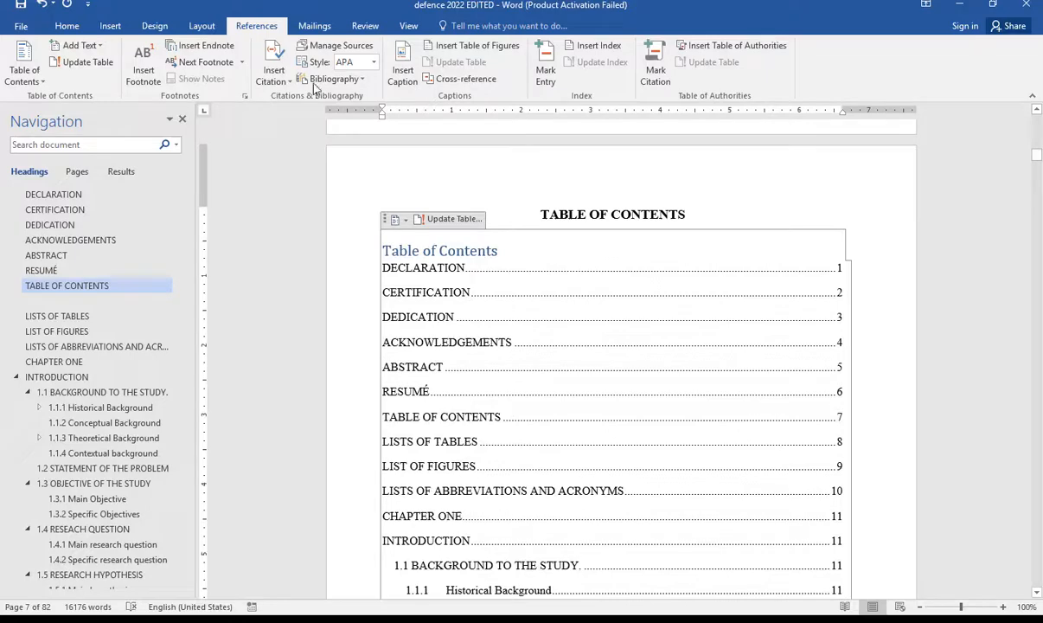
left_click(67, 26)
left_click(650, 57)
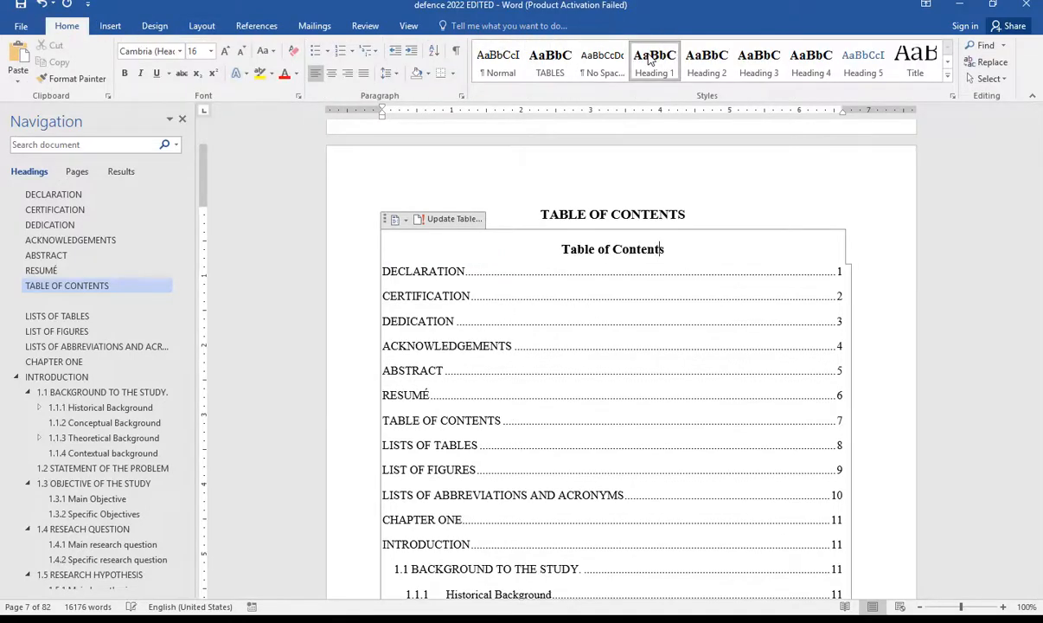
Step: Examine the table of contents entries through Chapter Two, including the page number listed for 2.2.3 Financial performance
scroll(593, 362, "down", 4)
scroll(593, 362, "down", 3)
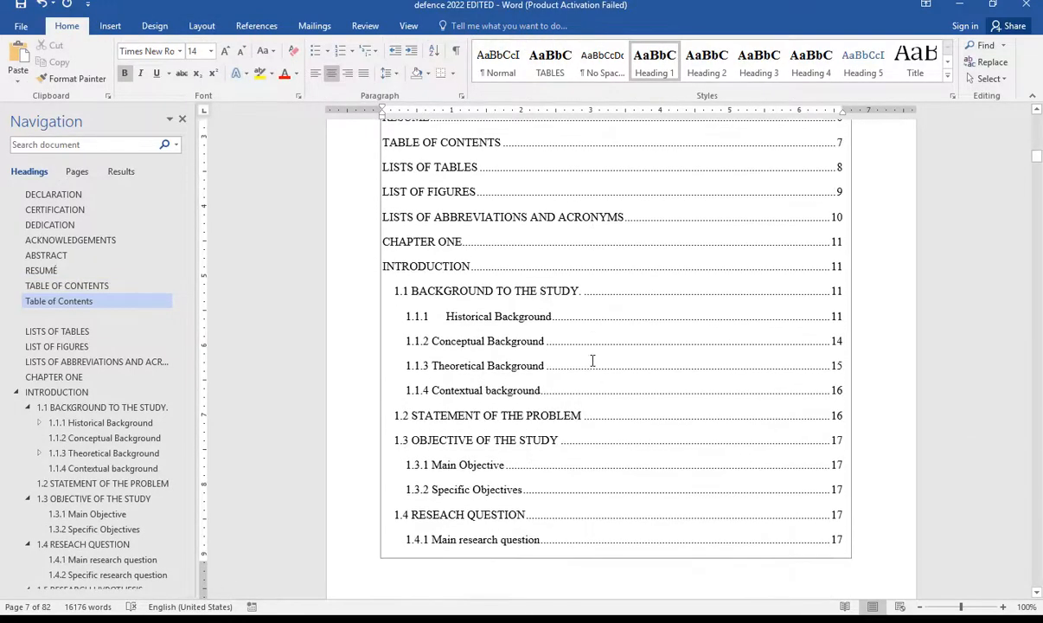
scroll(592, 361, "down", 15)
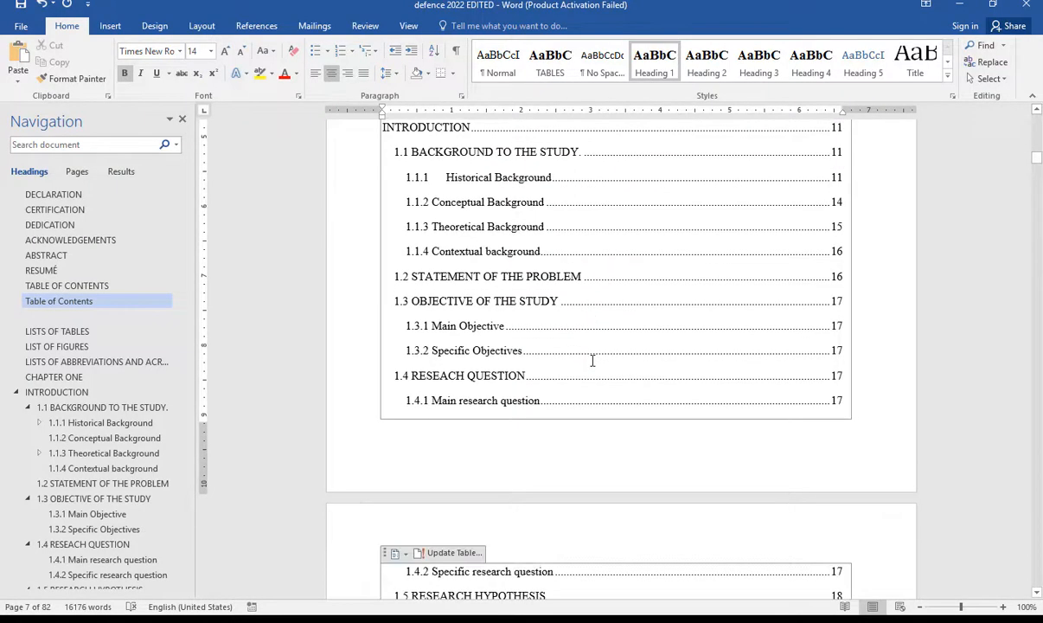
scroll(592, 362, "down", 4)
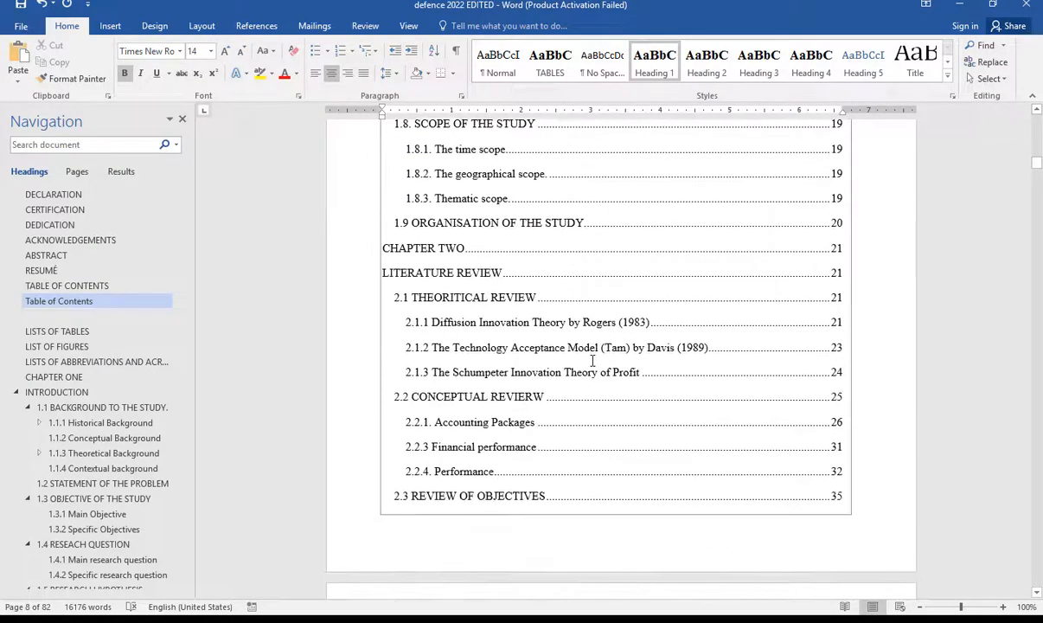
scroll(593, 362, "down", 4)
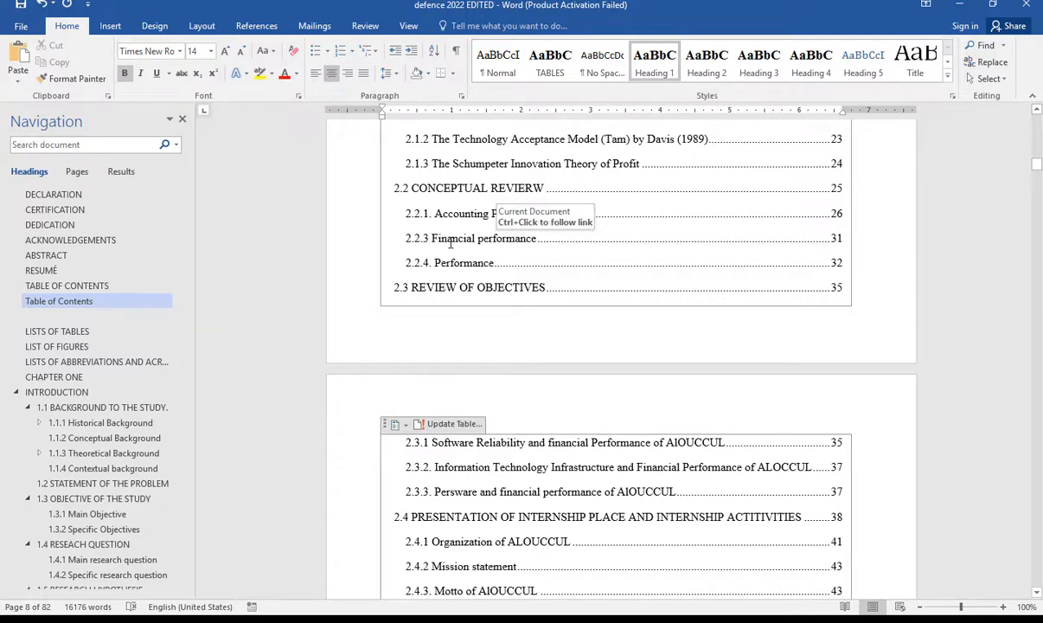
scroll(451, 240, "down", 2)
scroll(391, 251, "up", 2)
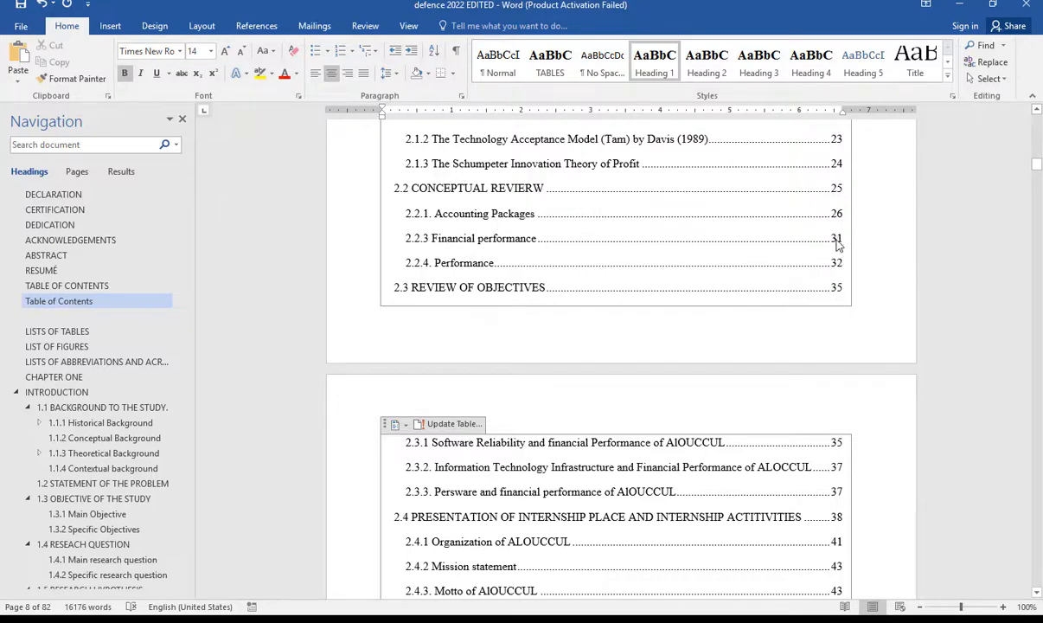
left_click_drag(841, 244, 430, 242)
left_click(402, 247)
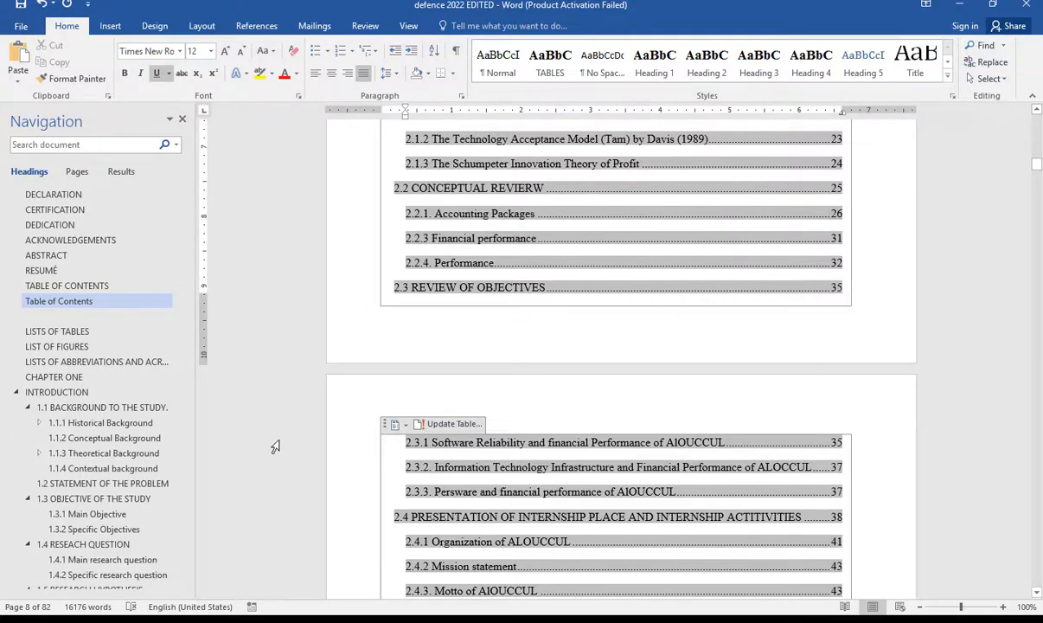
Step: Go to the 2.2.3 Financial performance heading and insert a page break before it
scroll(48, 567, "down", 2)
scroll(48, 566, "down", 8)
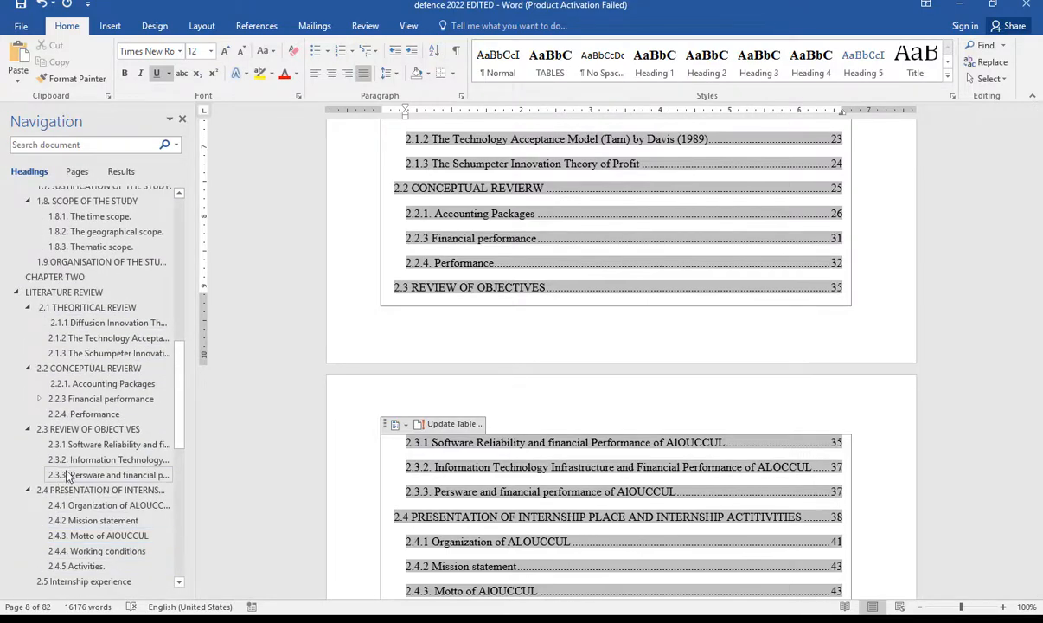
left_click(76, 461)
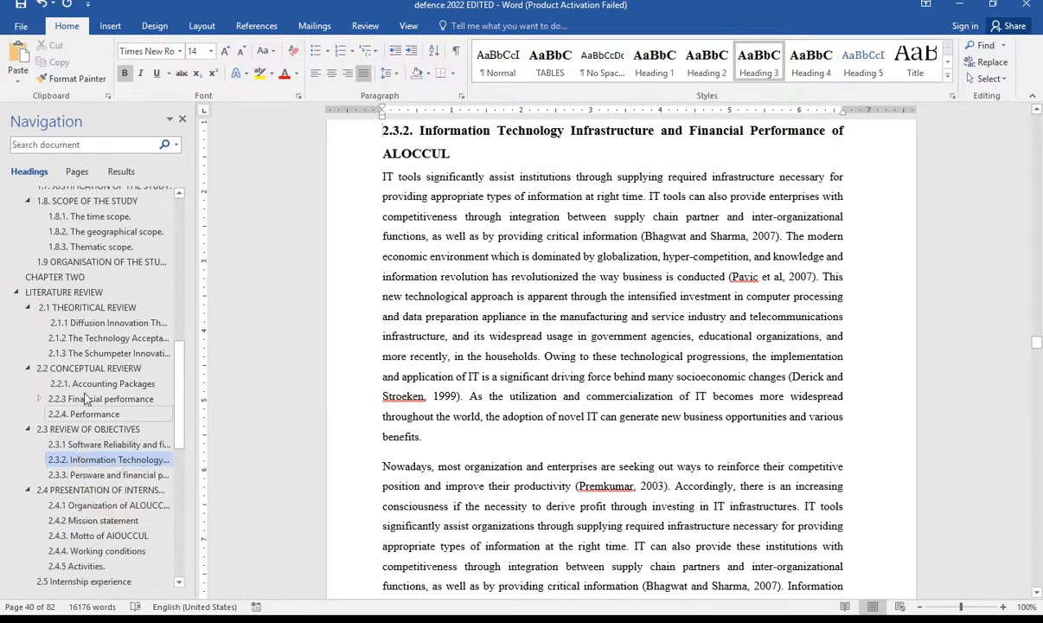
left_click(85, 402)
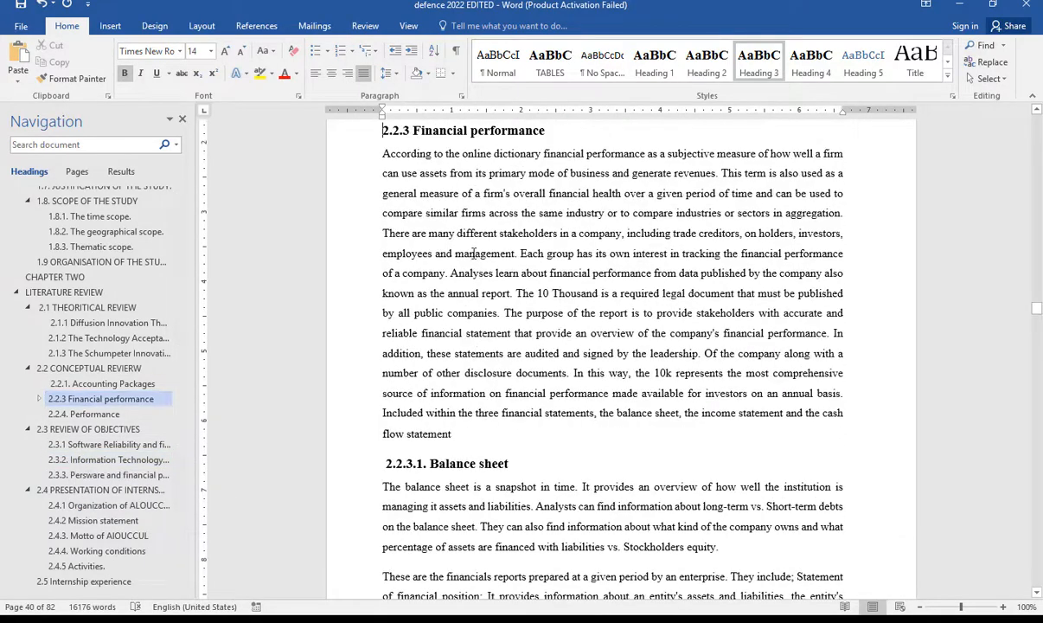
scroll(473, 250, "up", 3)
scroll(473, 250, "down", 2)
scroll(473, 251, "down", 4)
scroll(472, 252, "up", 2)
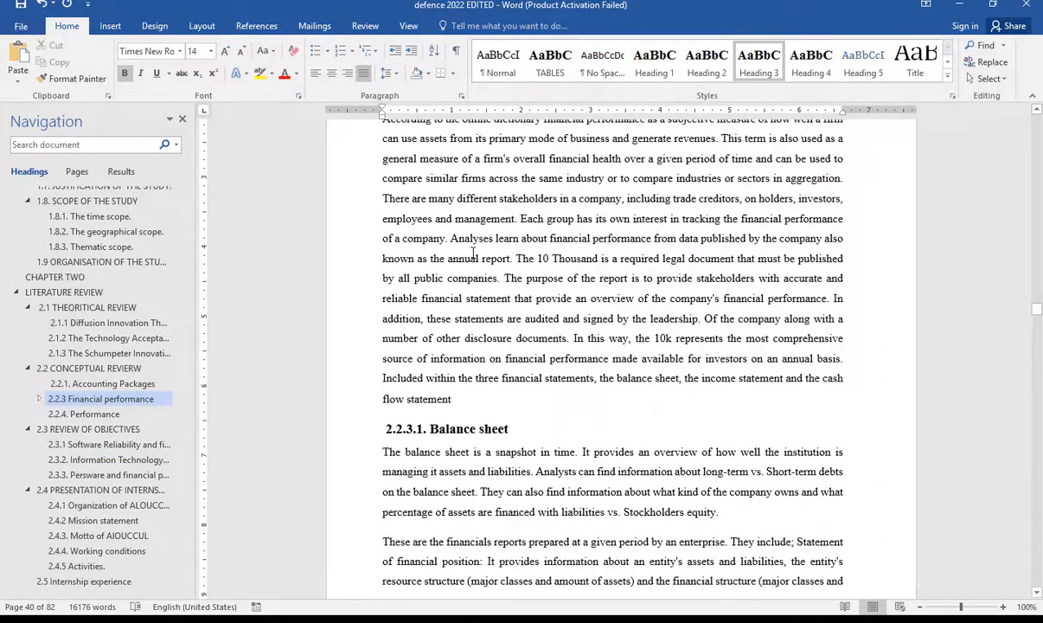
scroll(473, 251, "up", 4)
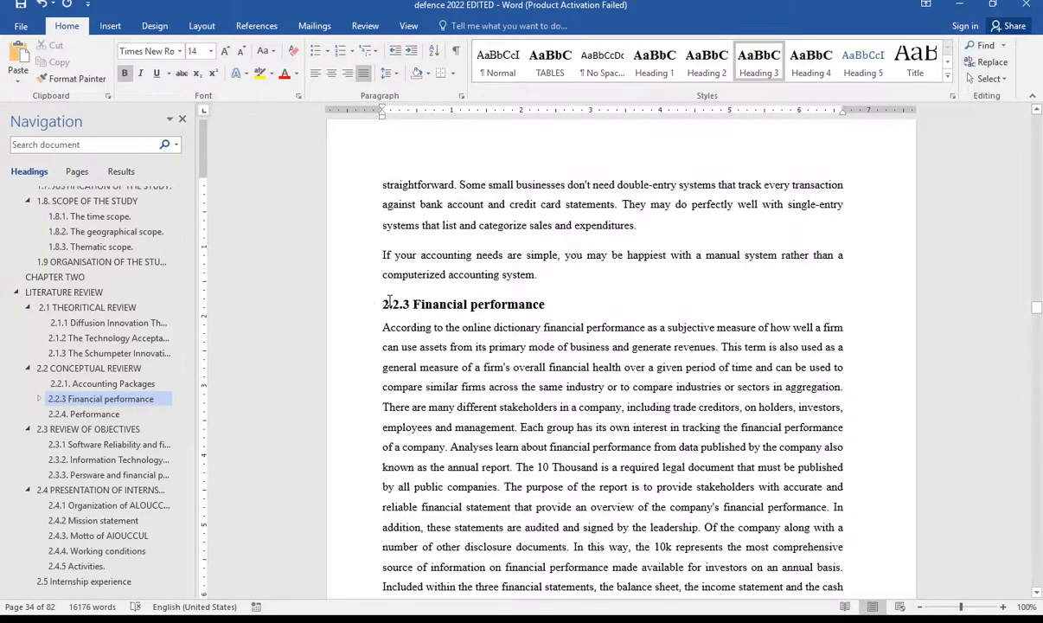
key("ctrl+Return")
scroll(389, 300, "down", 6)
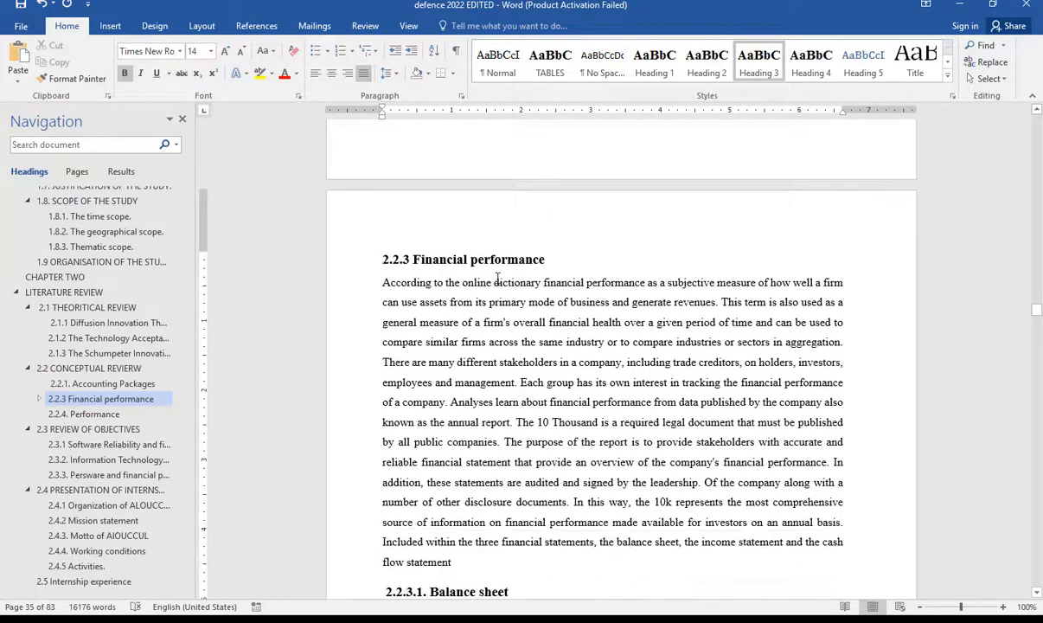
scroll(510, 345, "up", 5)
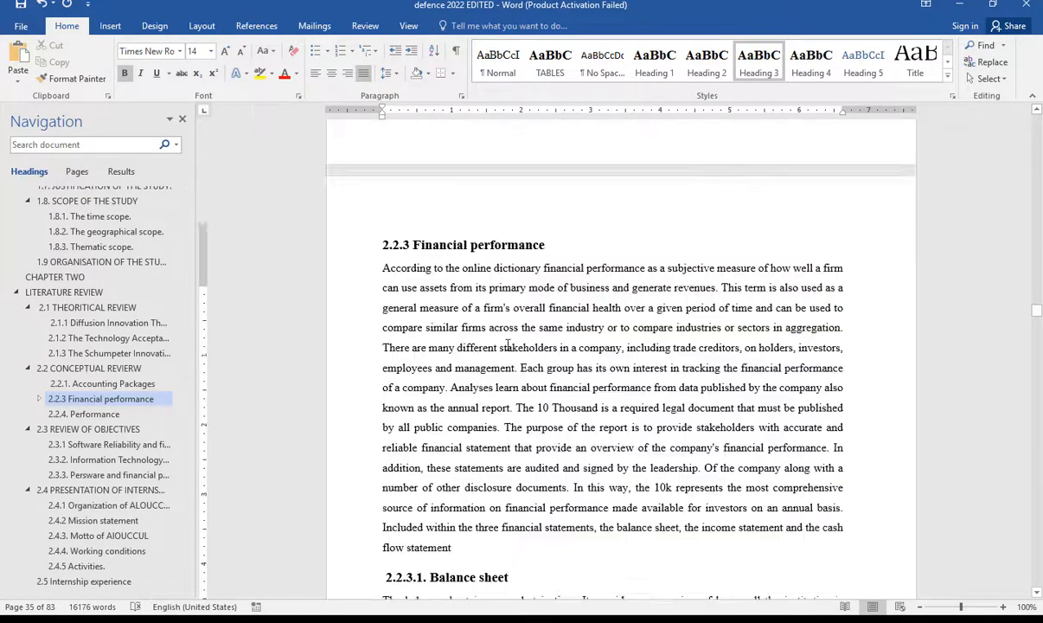
Step: Return to the table of contents, check the page number listed for 2.2.3 Financial performance, and select the table
scroll(65, 217, "up", 12)
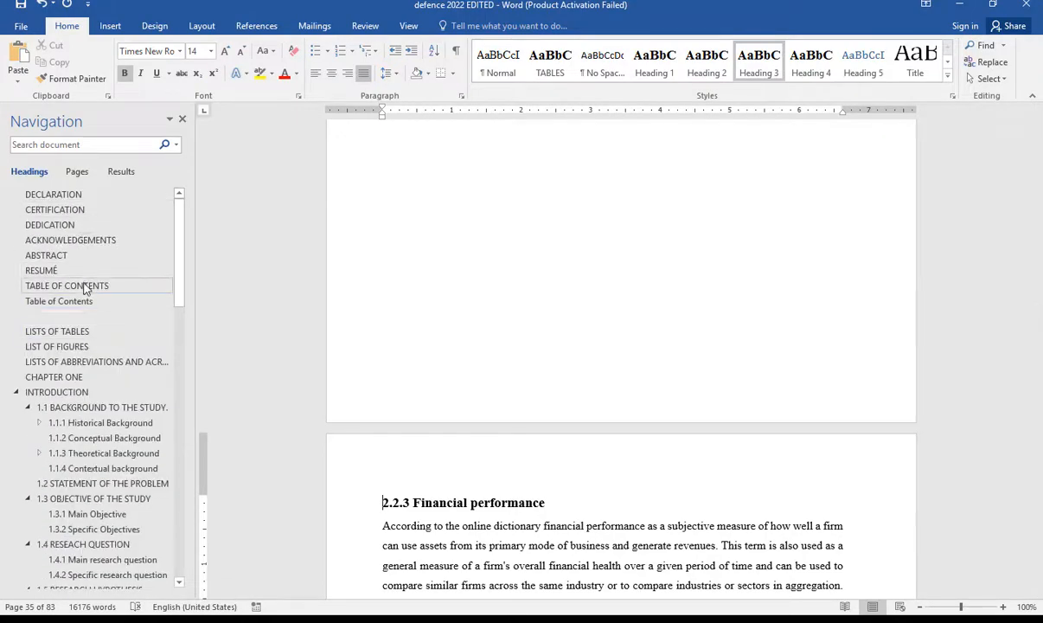
left_click(80, 285)
scroll(307, 371, "down", 12)
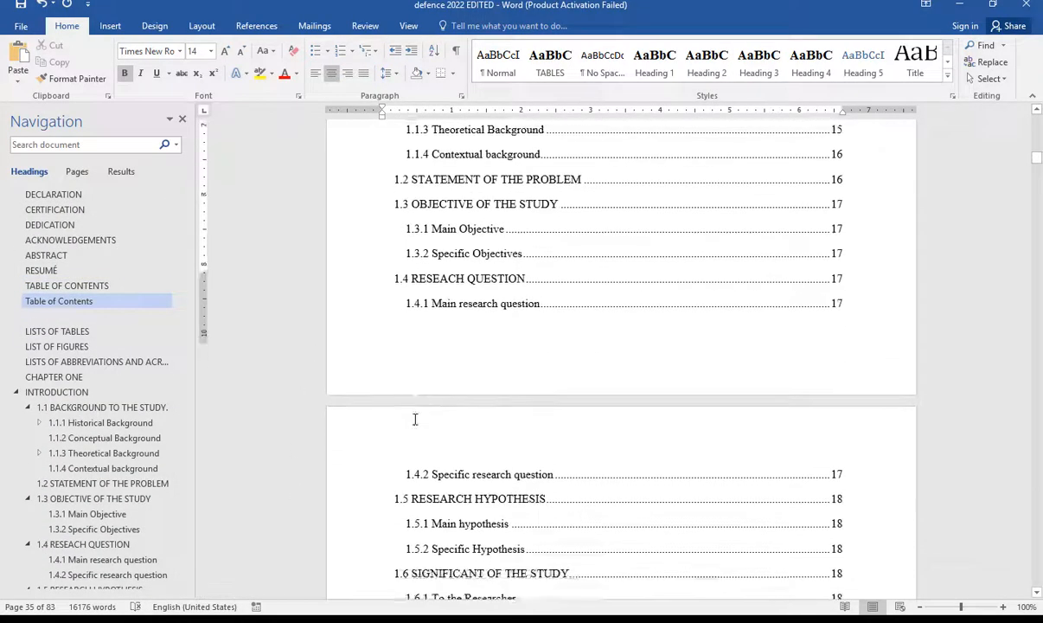
scroll(414, 419, "down", 5)
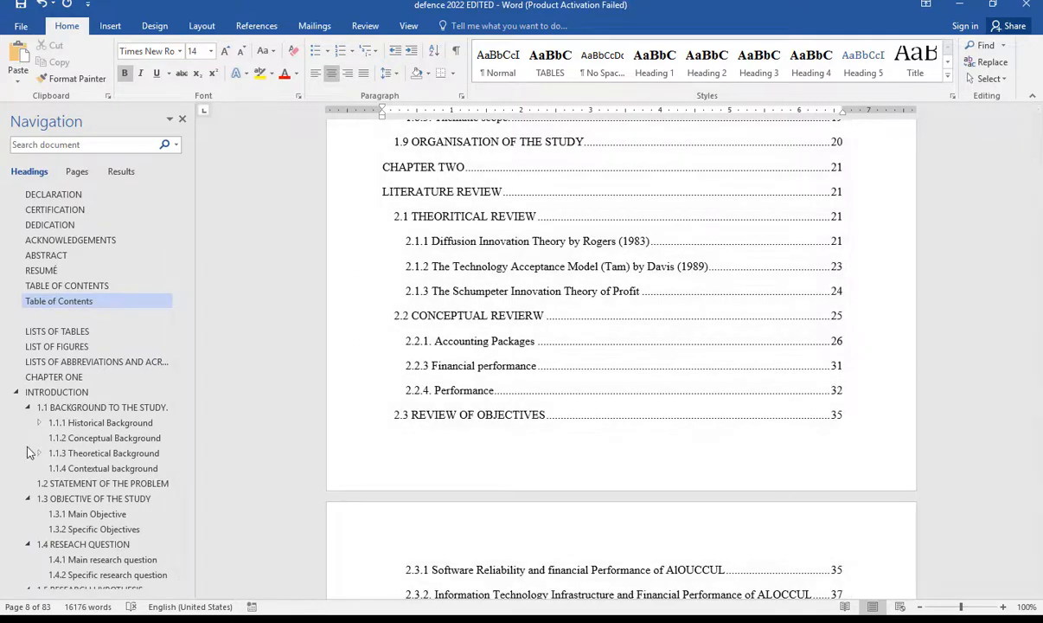
scroll(46, 493, "down", 2)
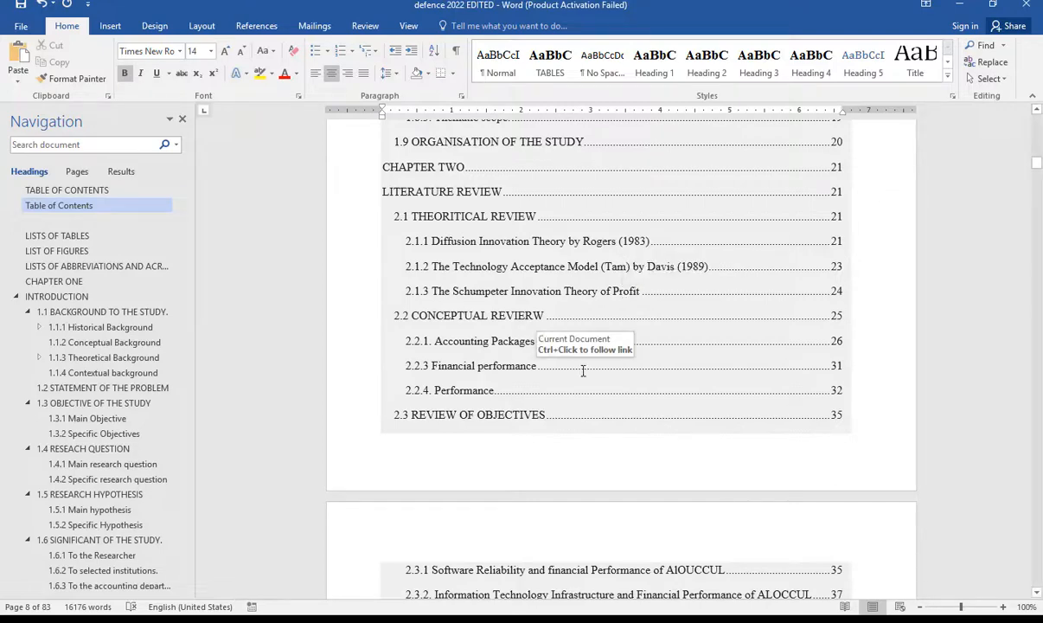
scroll(583, 370, "up", 8)
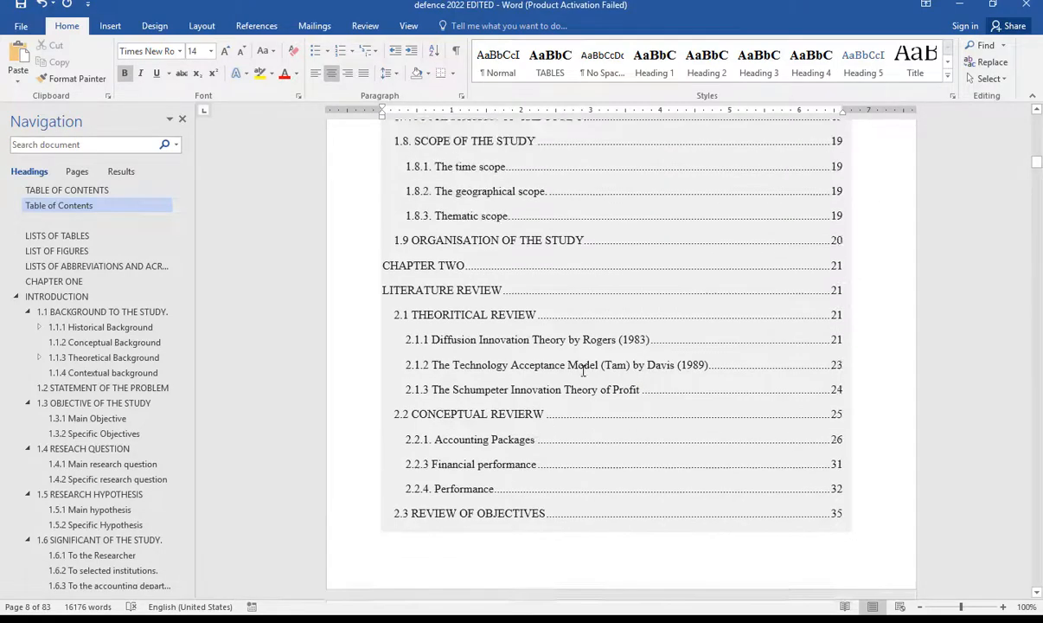
scroll(583, 370, "up", 10)
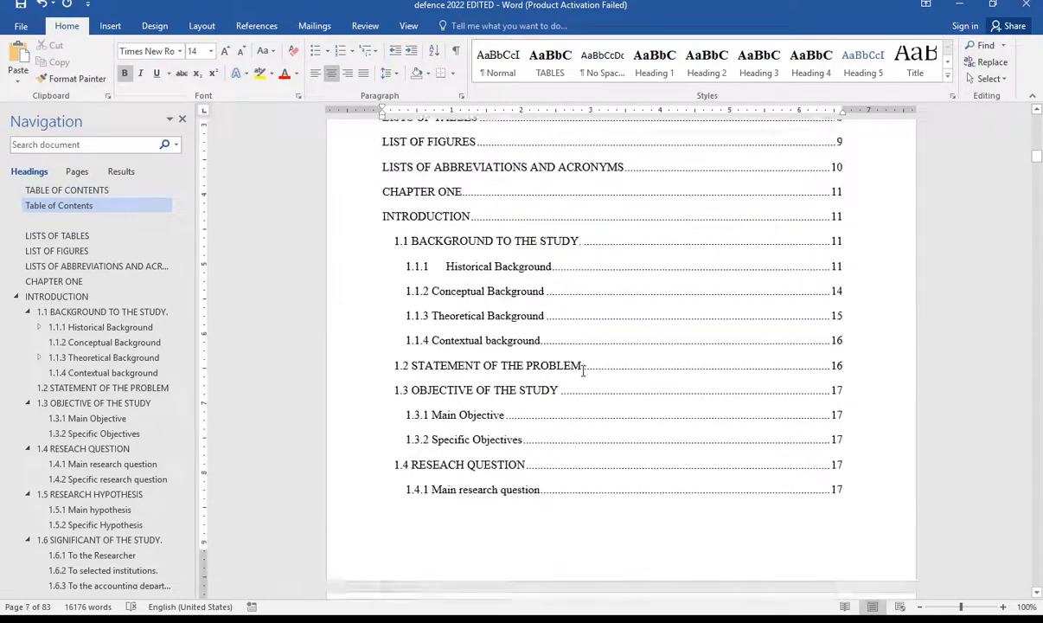
scroll(583, 371, "down", 4)
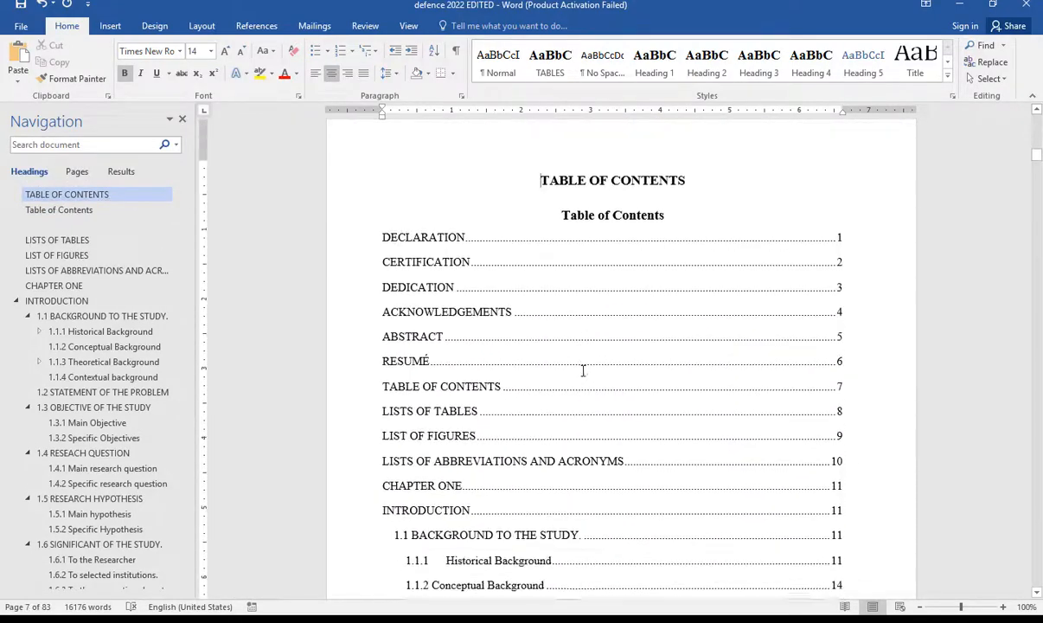
left_click(583, 370)
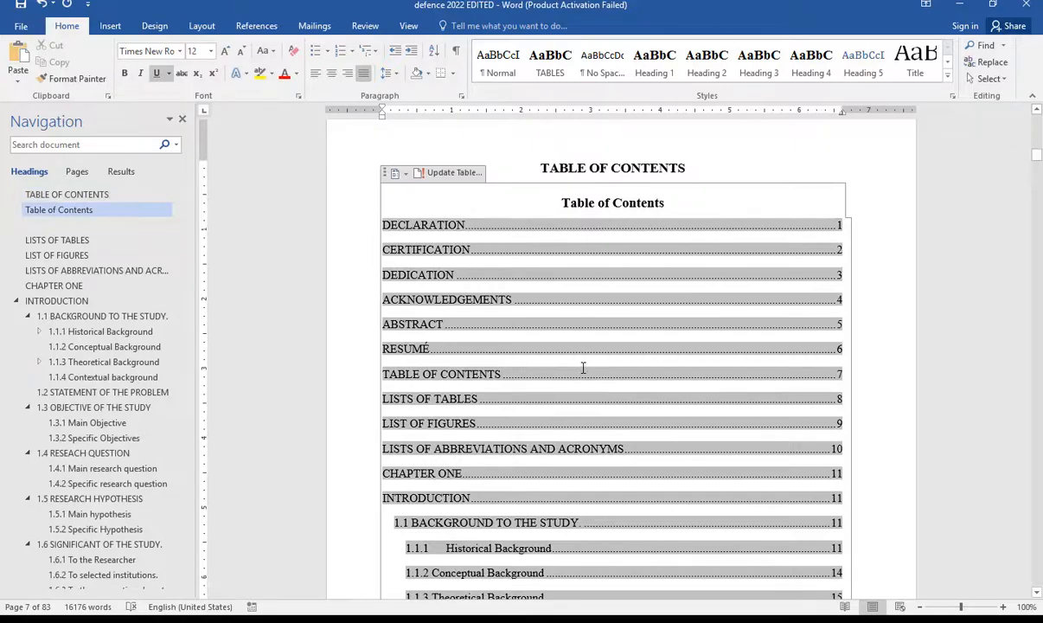
Step: Update the entire table of contents, refreshing both its entries and page numbers
right_click(583, 369)
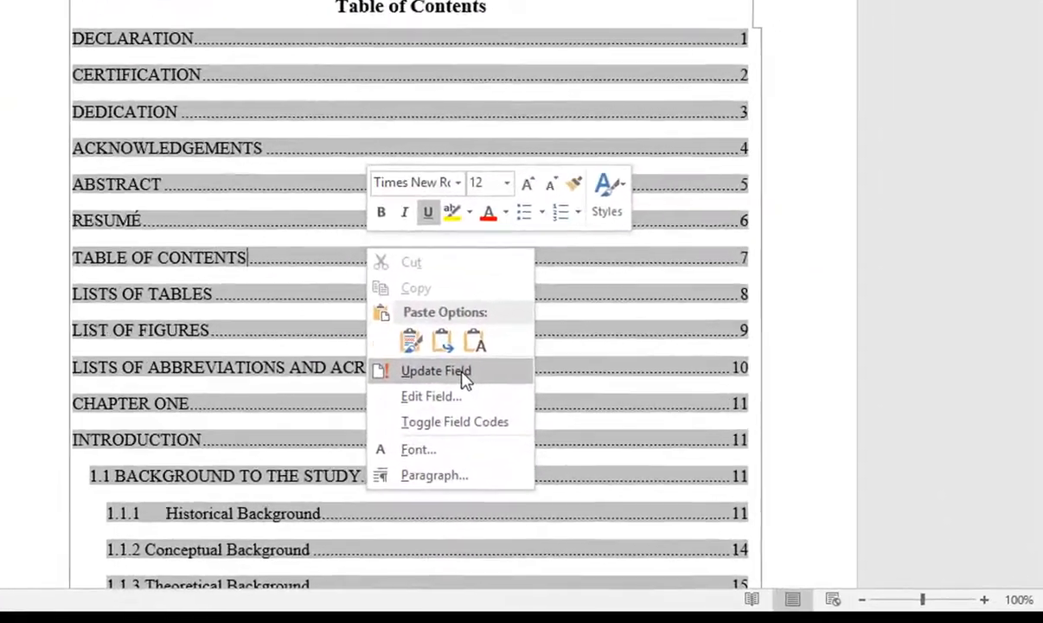
left_click(597, 426)
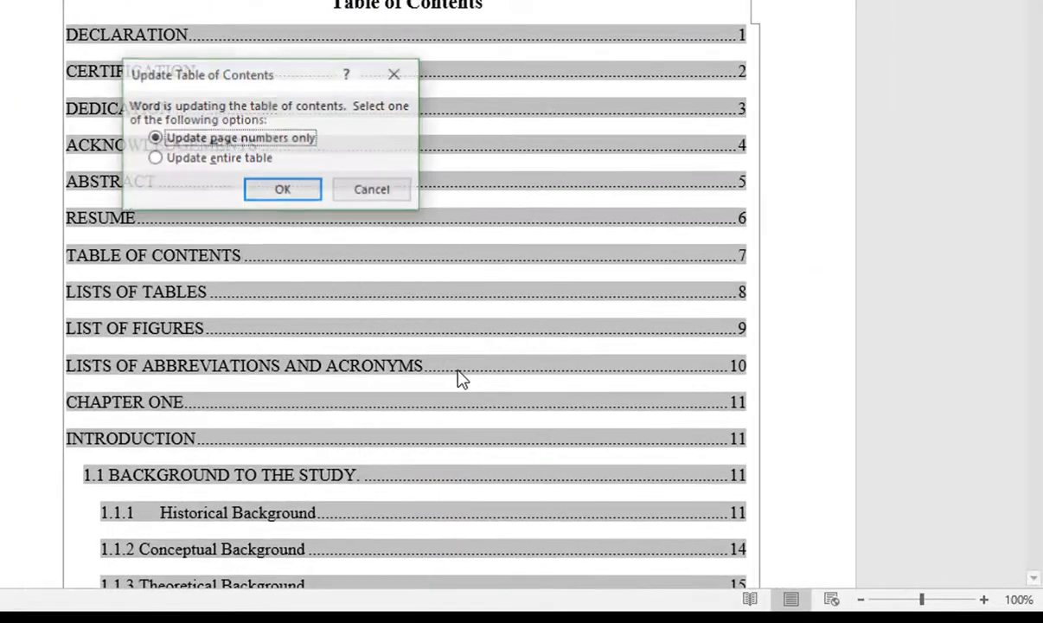
left_click(191, 163)
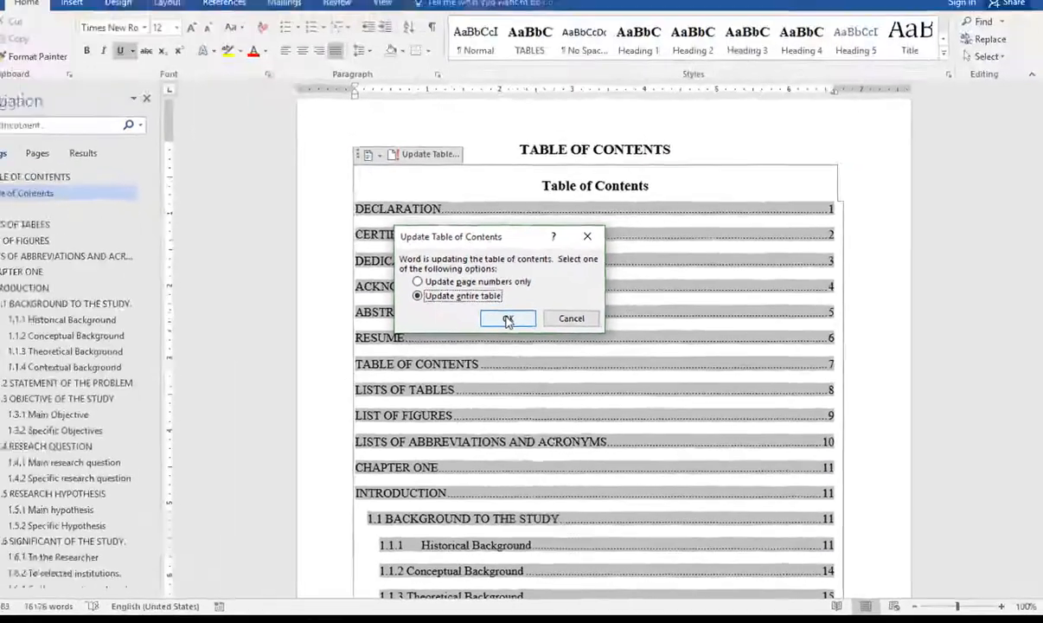
left_click(283, 190)
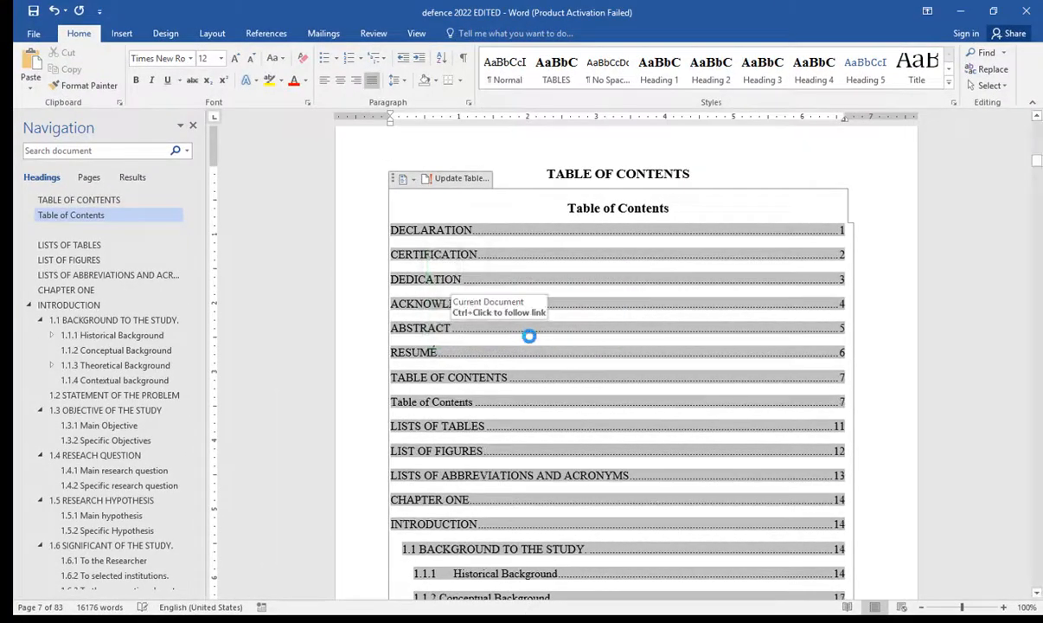
Step: Examine the updated table of contents through Chapter Two, checking the page number listed for 2.2.3 Financial performance
scroll(529, 335, "down", 10)
scroll(530, 337, "up", 8)
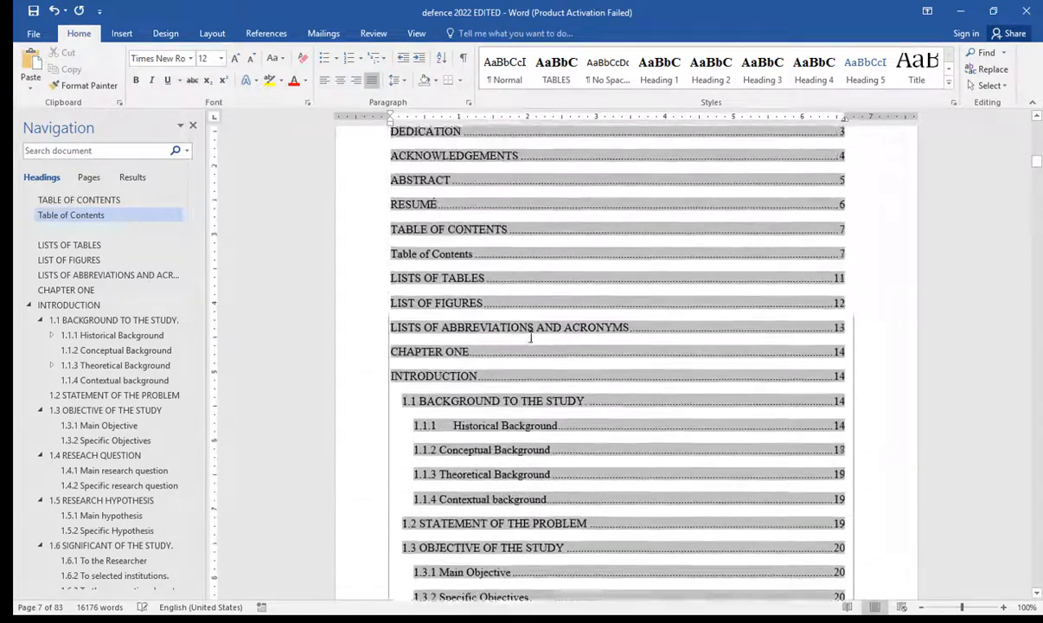
scroll(530, 337, "down", 9)
scroll(530, 336, "down", 12)
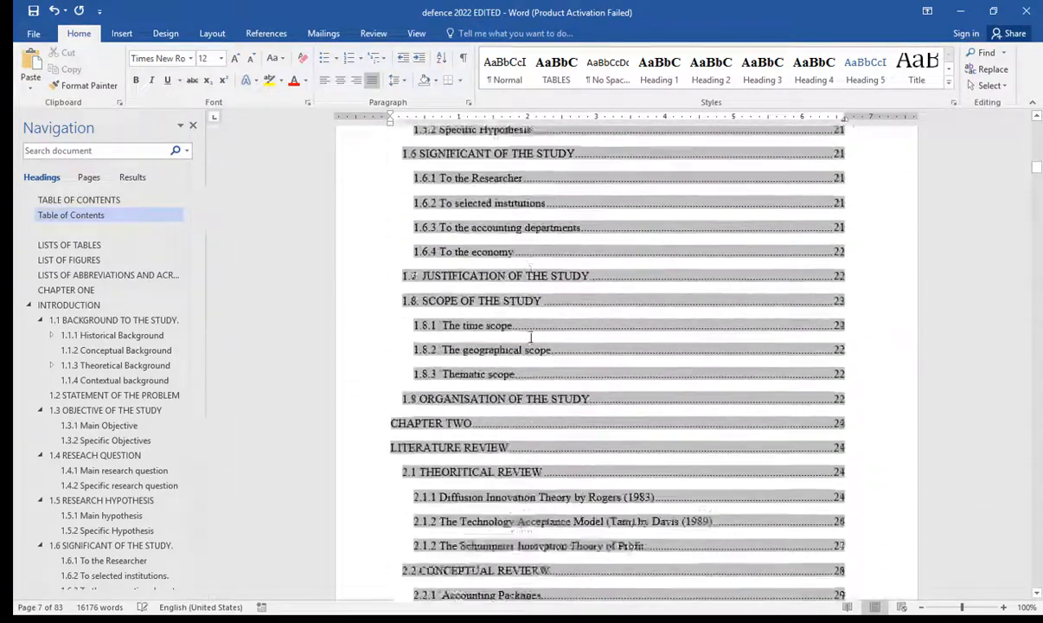
scroll(530, 336, "down", 4)
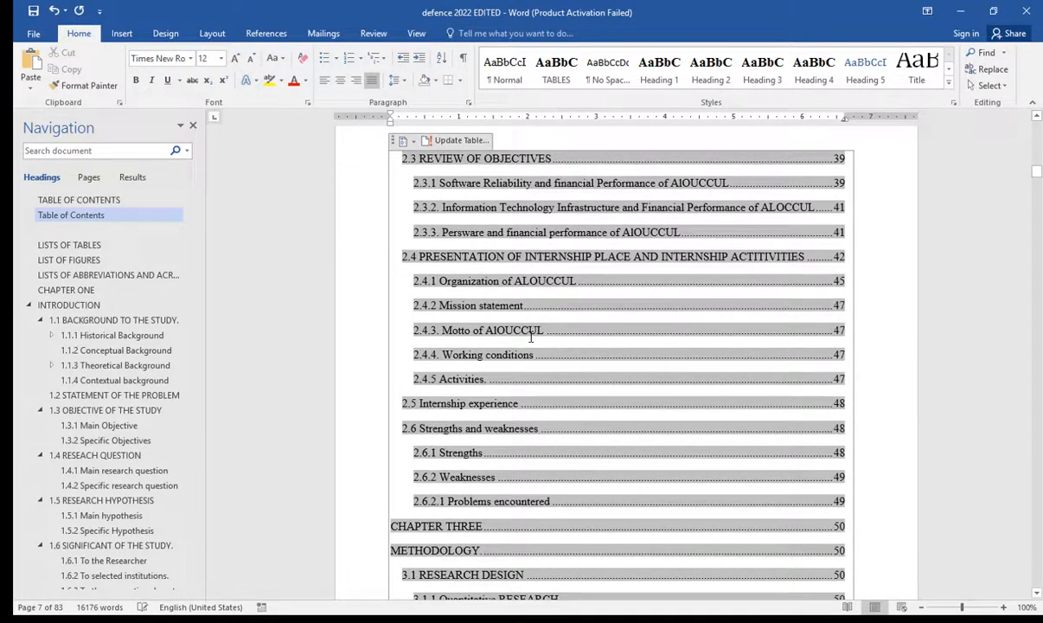
scroll(530, 336, "up", 7)
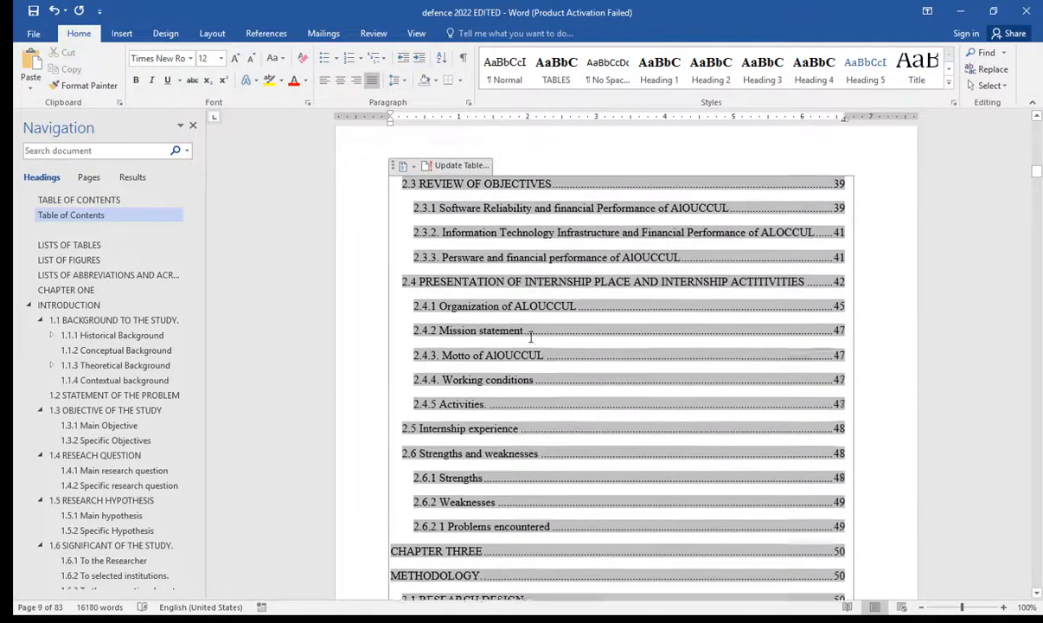
scroll(531, 337, "up", 1)
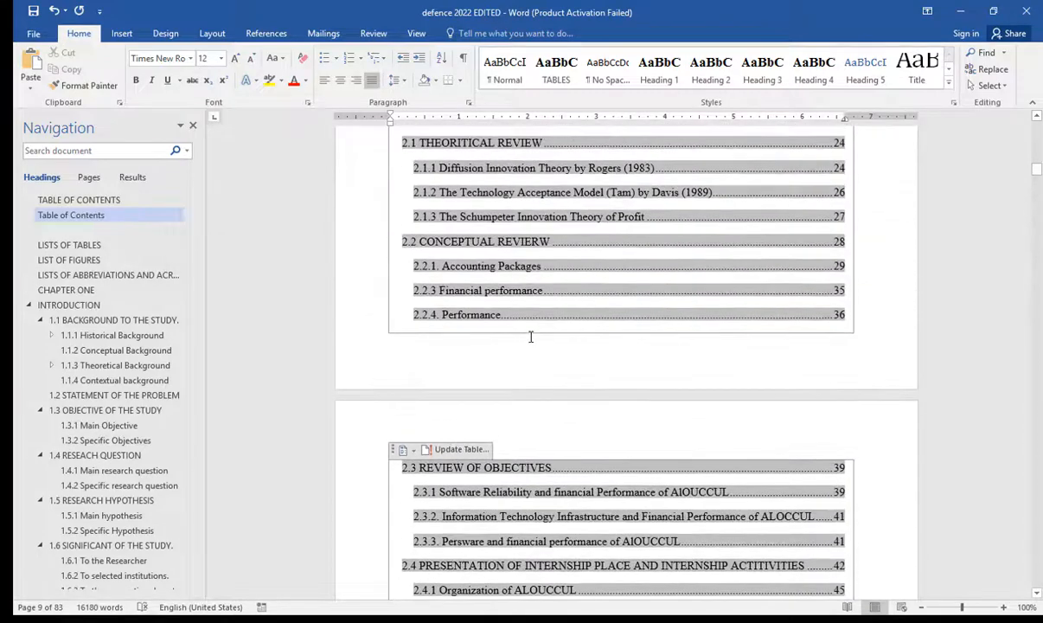
scroll(448, 271, "up", 1)
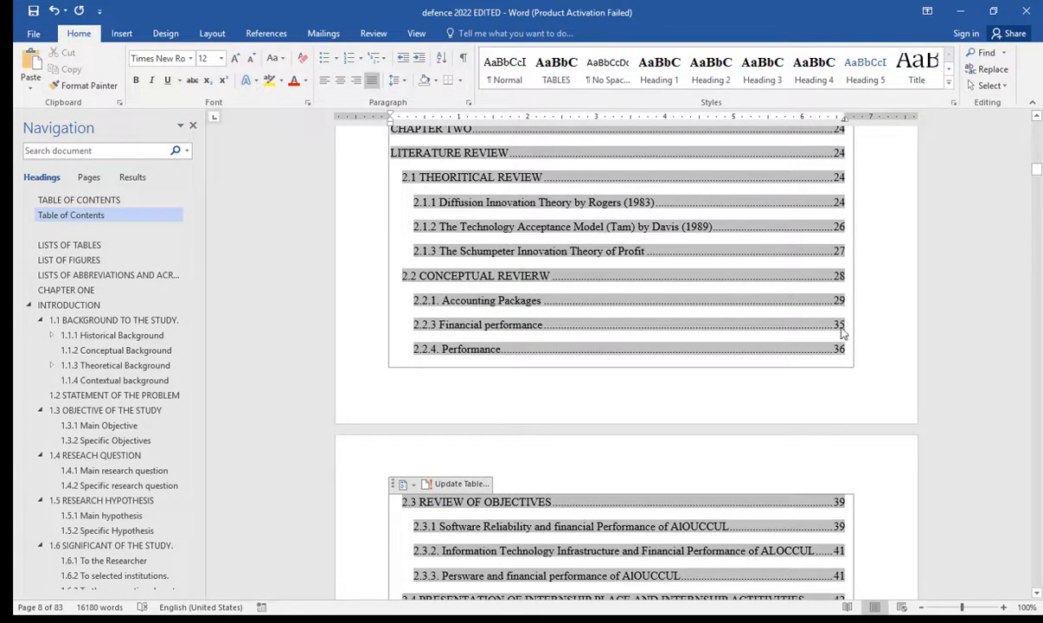
scroll(509, 311, "up", 1)
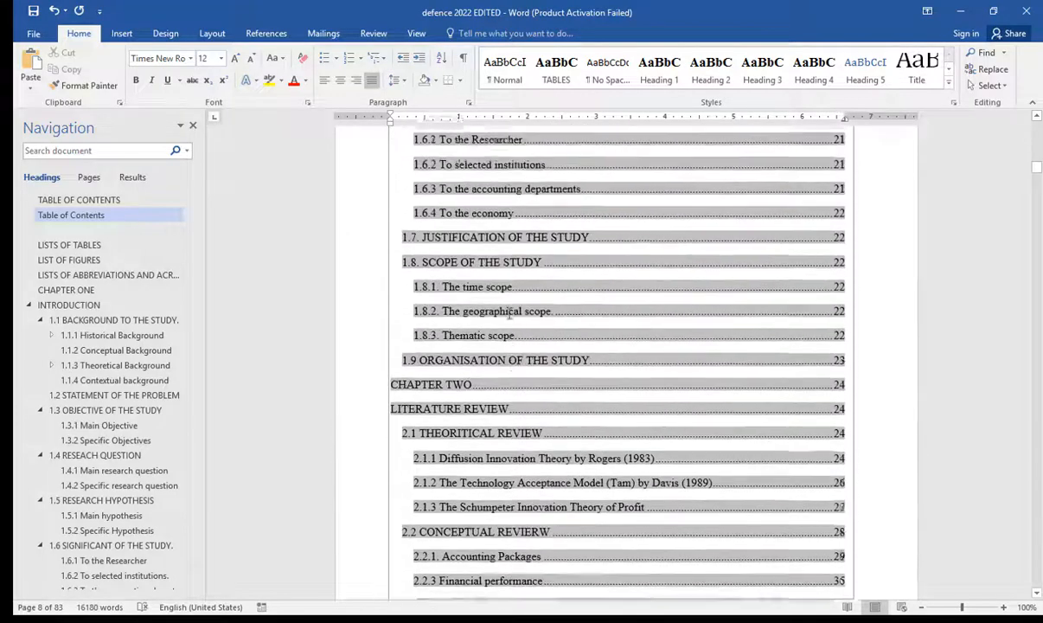
scroll(509, 312, "down", 3)
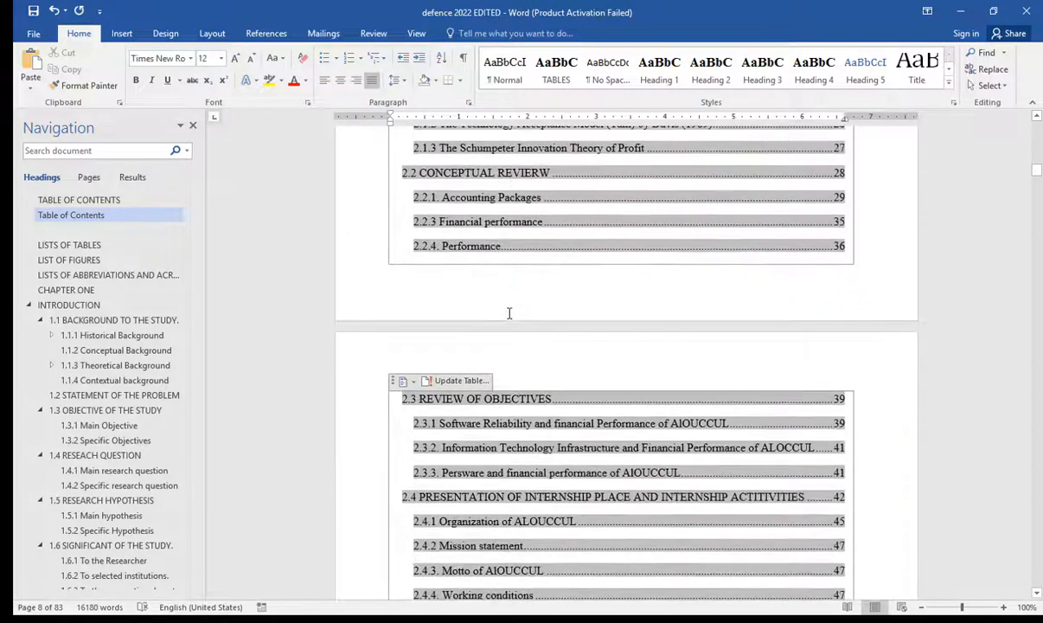